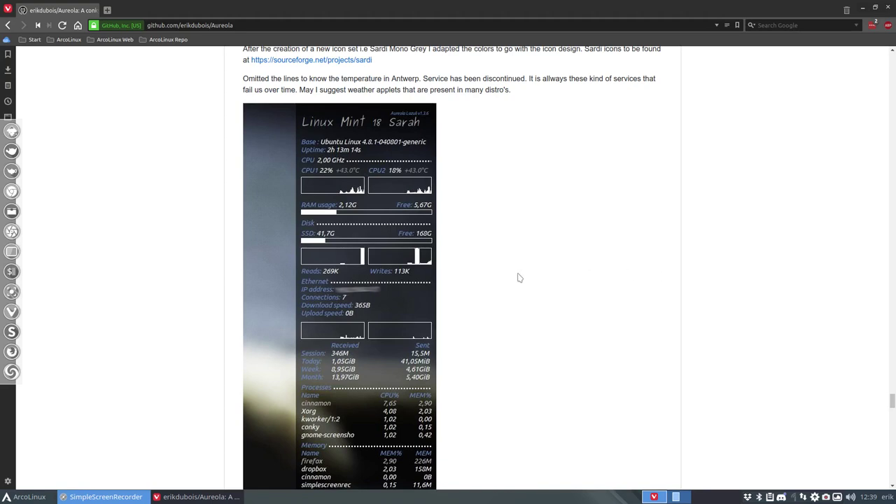
Examine the Aureola - Lazuli section and its conky preview on the repository page
key("ctrl+alt+t")
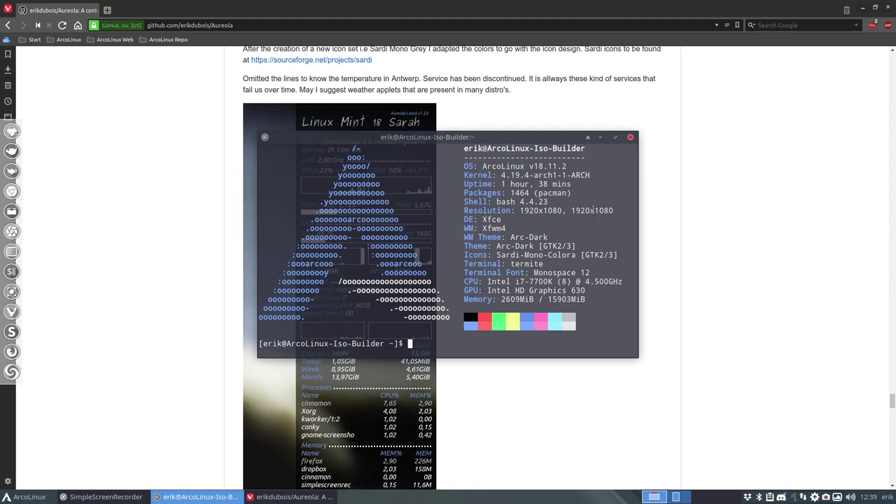
left_click(630, 137)
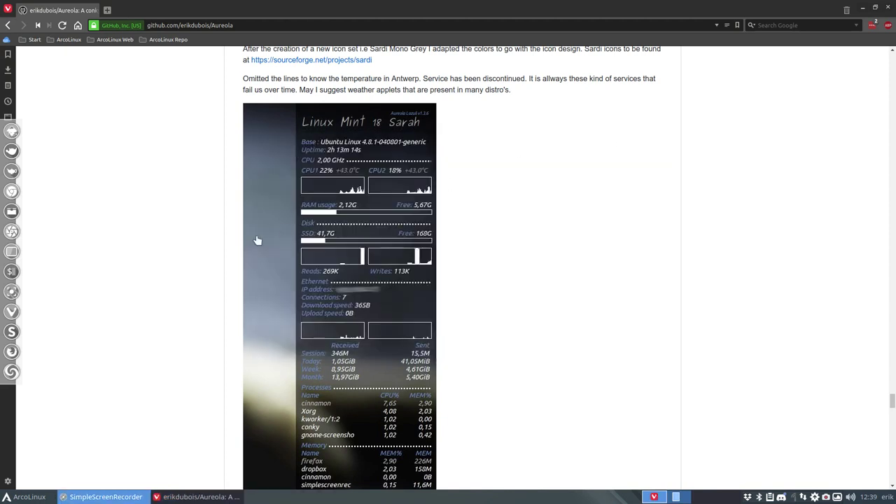
scroll(242, 293, "down", 2)
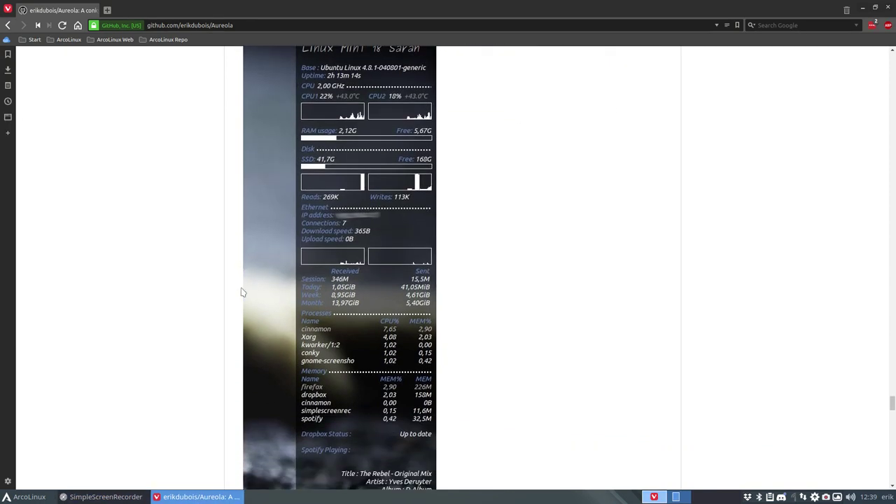
scroll(241, 293, "up", 4)
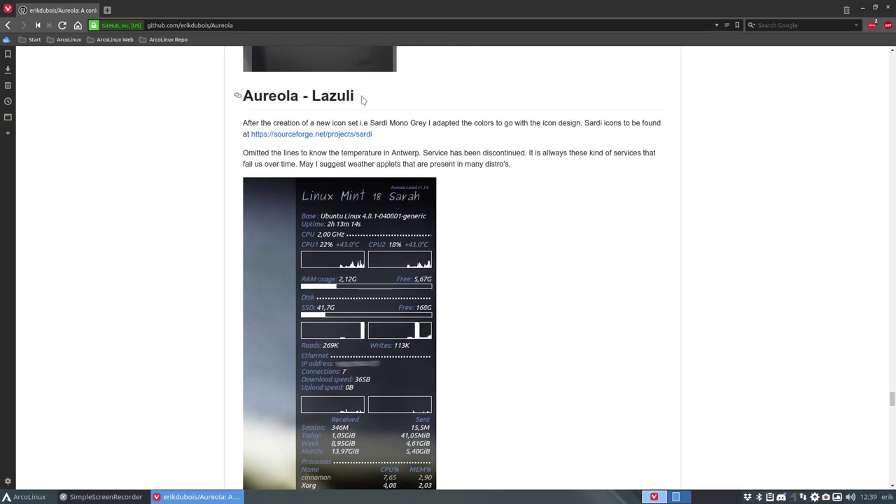
double_click(195, 25)
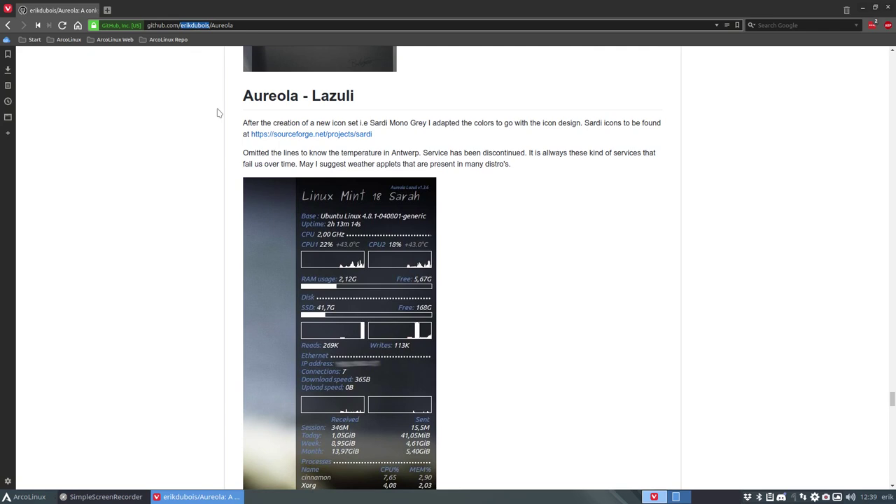
left_click(452, 198)
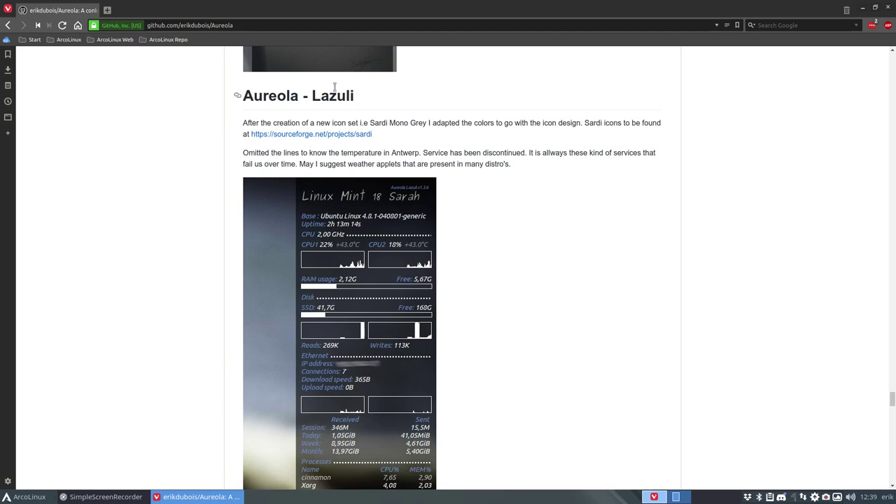
left_click_drag(313, 96, 375, 99)
Download the Aureola repository from GitHub as a ZIP archive
scroll(703, 168, "up", 10)
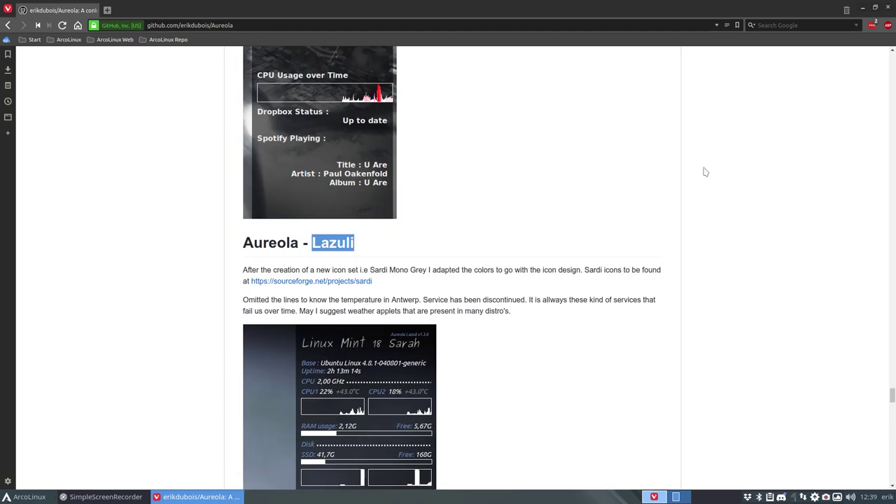
scroll(701, 167, "up", 5)
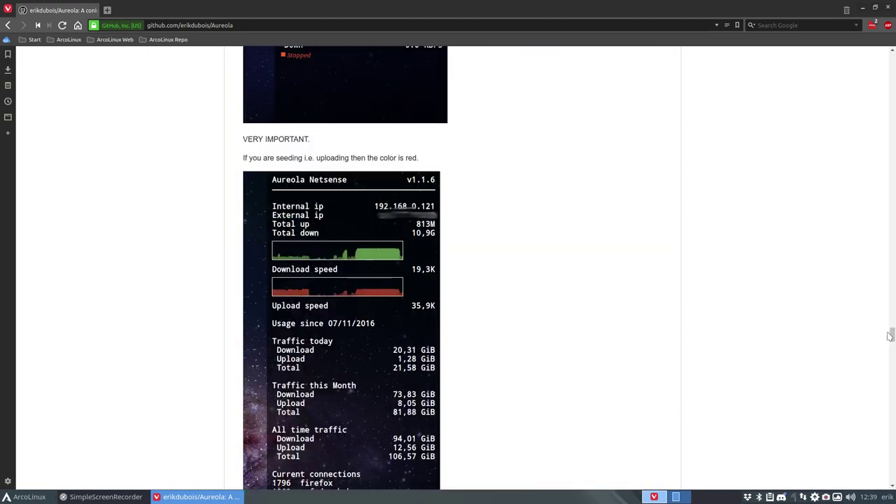
left_click_drag(891, 337, 892, 57)
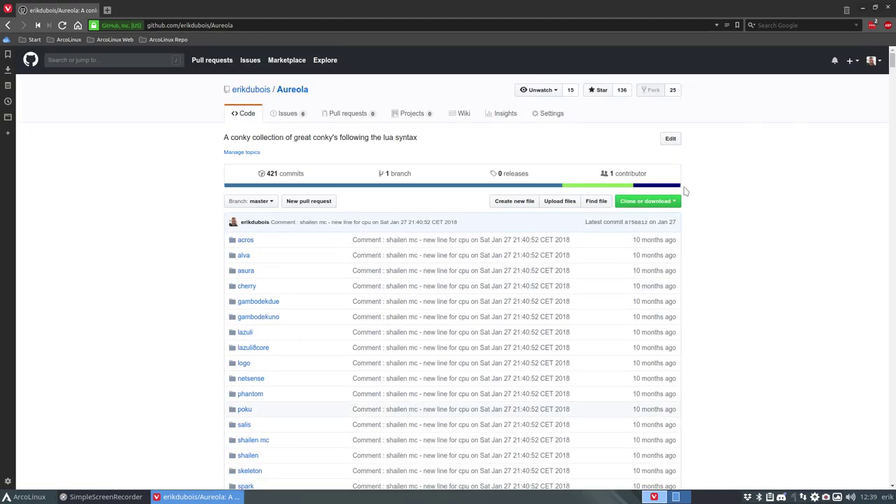
left_click(665, 201)
left_click(622, 278)
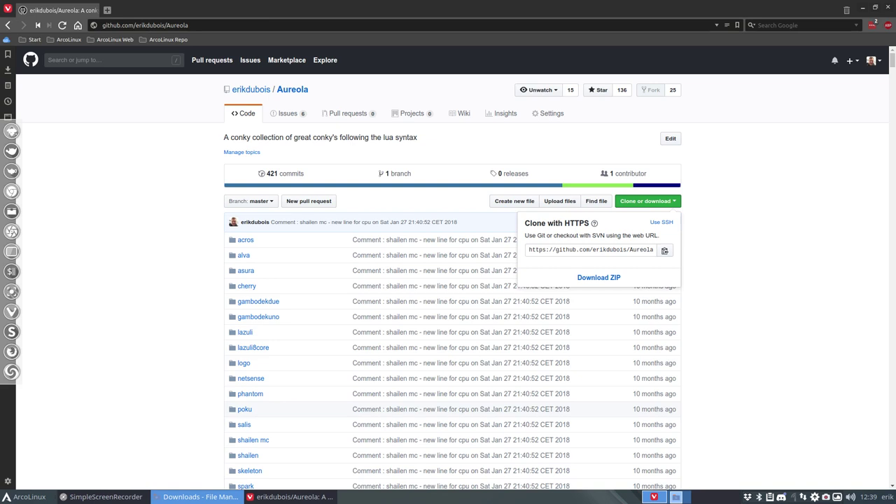
Extract Aureola-master.zip in the Downloads folder and open the extracted Aureola-master folder to locate the lazuli folders
left_click_drag(627, 62, 429, 64)
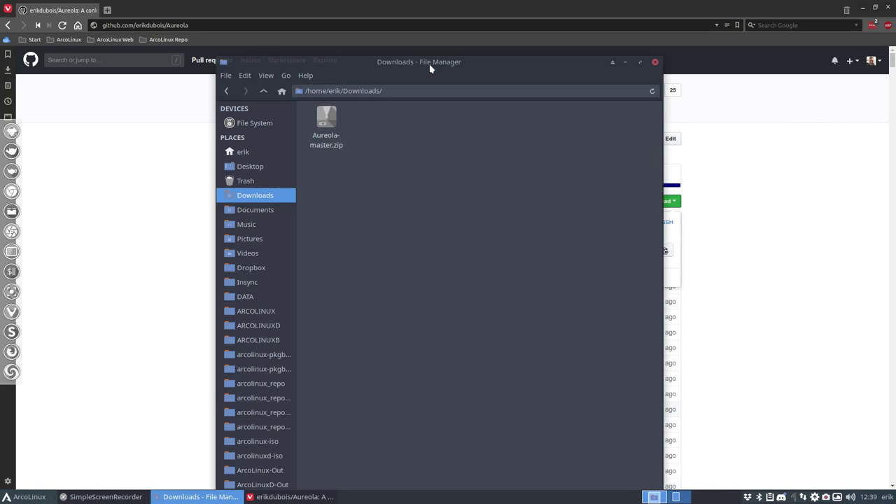
double_click(429, 64)
left_click(114, 74)
right_click(114, 74)
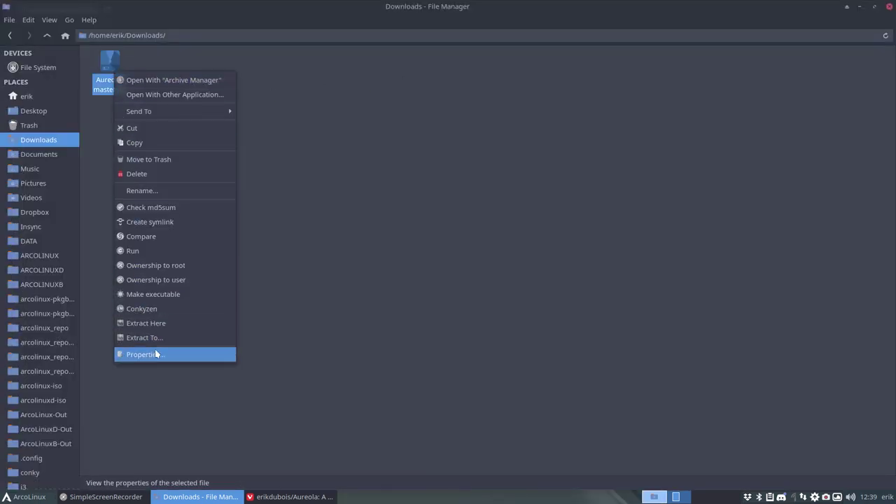
left_click(178, 330)
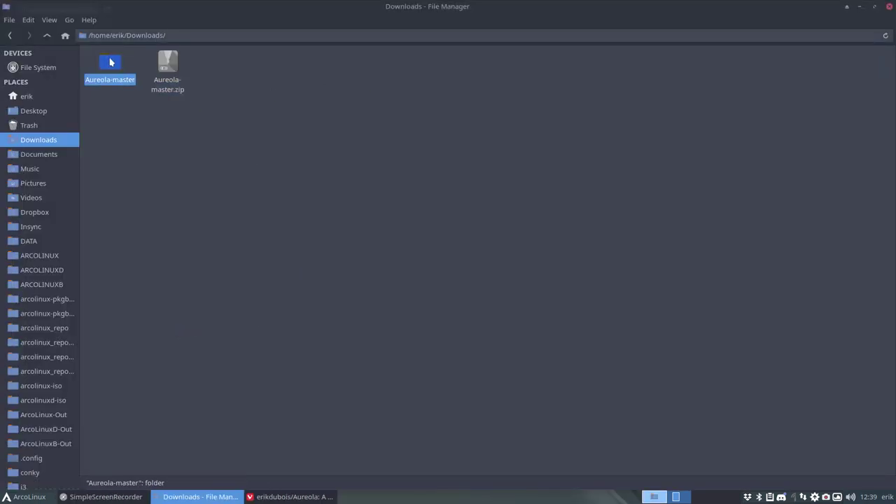
double_click(110, 62)
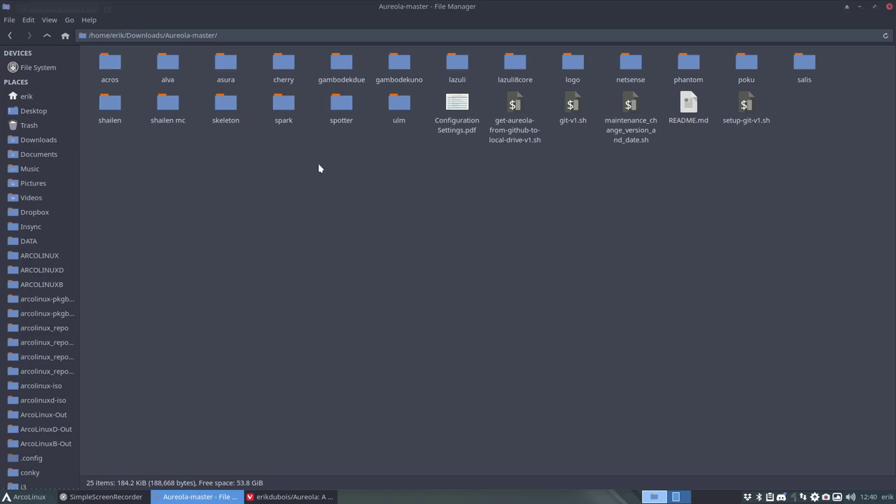
left_click(457, 63)
left_click(519, 64)
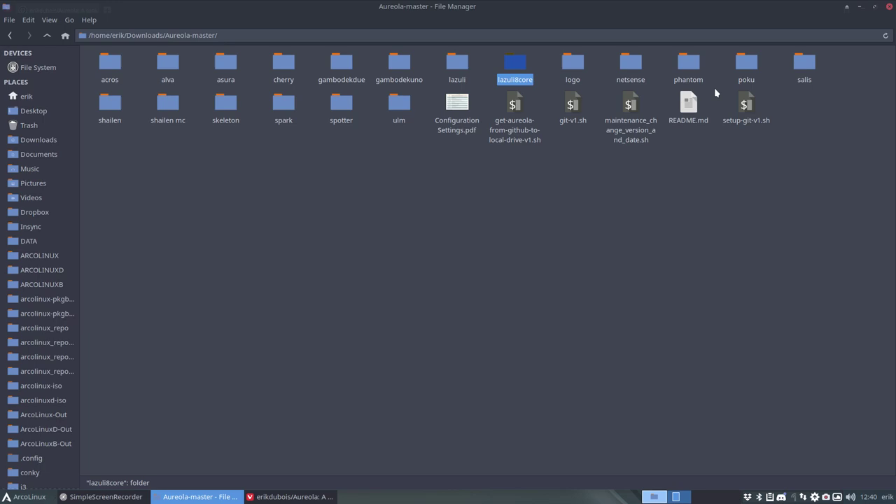
Switch to the browser, search the Aureola page for "lazuli" and examine the Lazuli conky preview
left_click(291, 497)
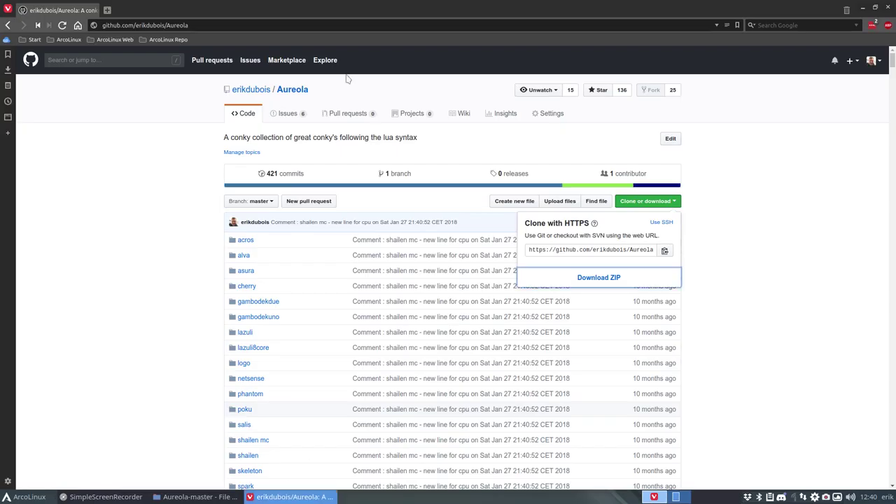
scroll(315, 236, "down", 15)
scroll(315, 240, "down", 3)
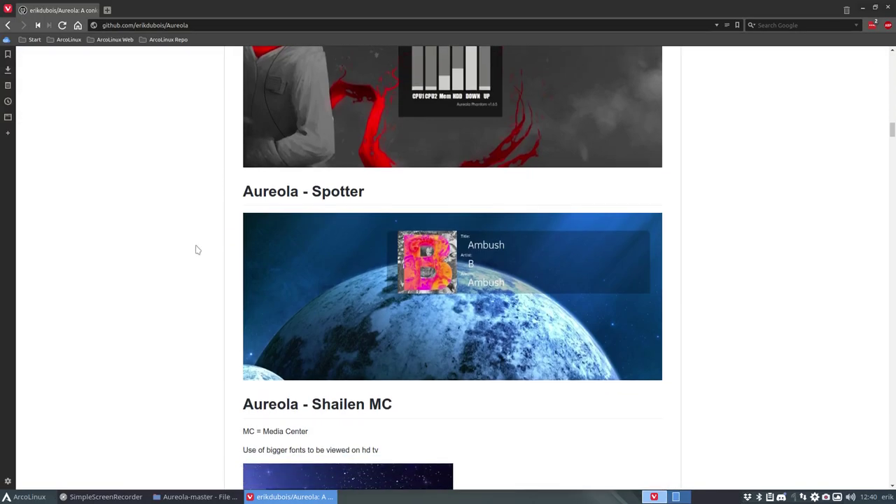
key("ctrl+f")
type("lazy")
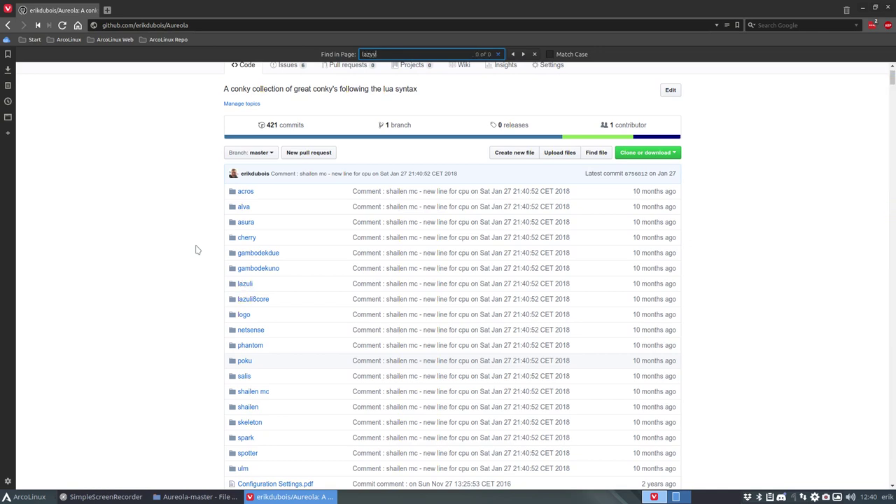
key("BackSpace")
type("uli")
left_click(523, 54)
left_click(523, 54)
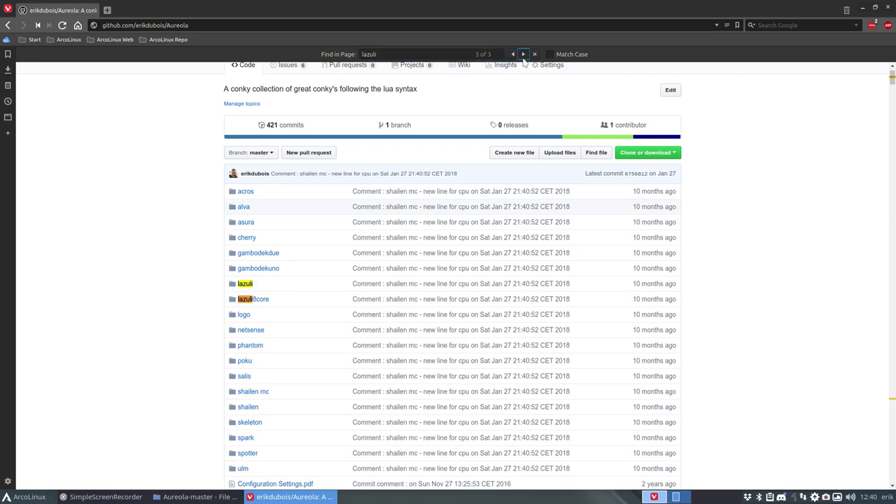
left_click(523, 56)
scroll(537, 336, "down", 4)
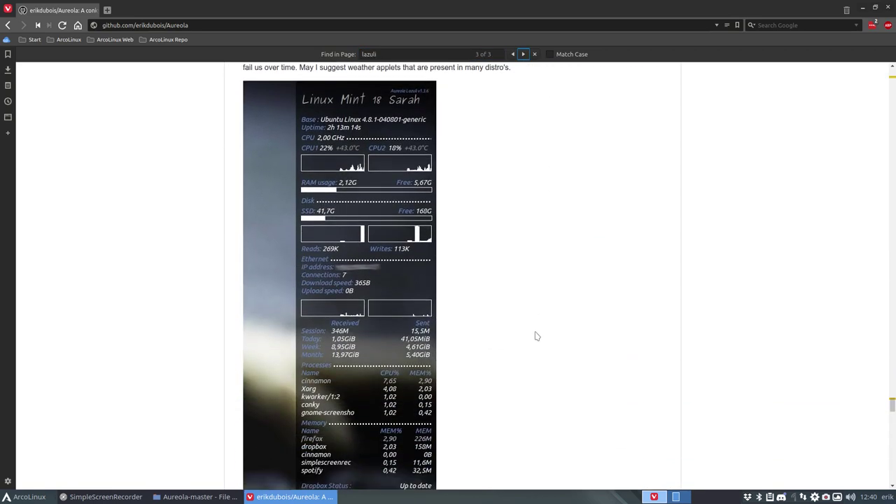
scroll(537, 336, "down", 7)
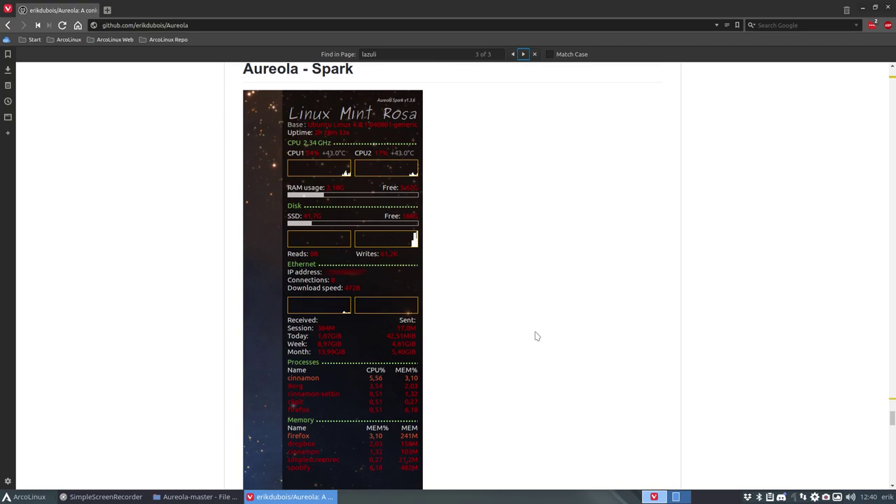
Return to the file manager, open the lazuli folder and view lazuli-preview.jpg
left_click(863, 8)
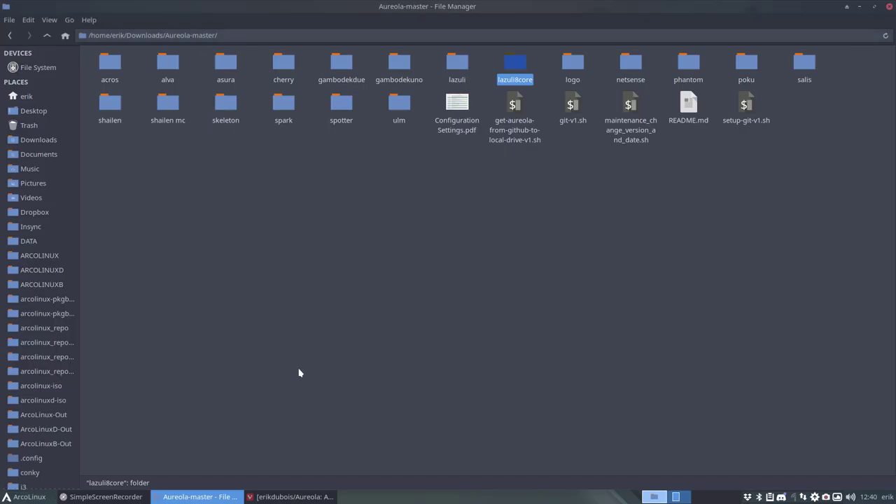
left_click(277, 348)
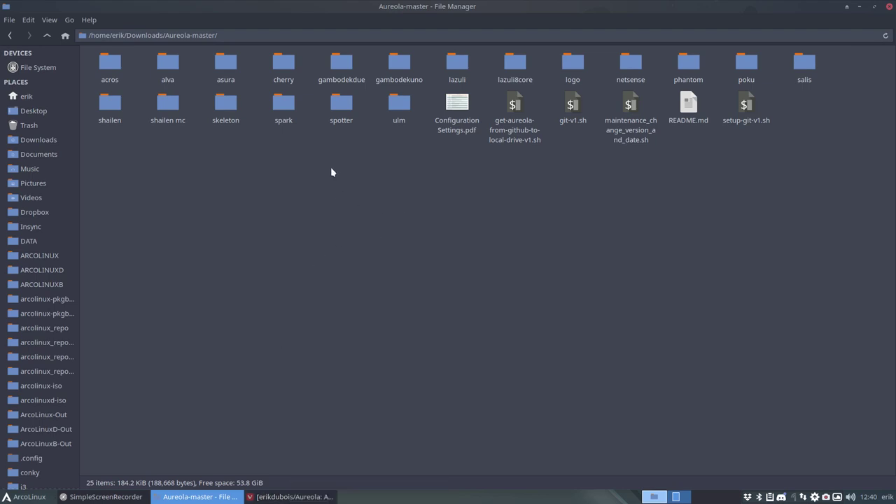
double_click(462, 63)
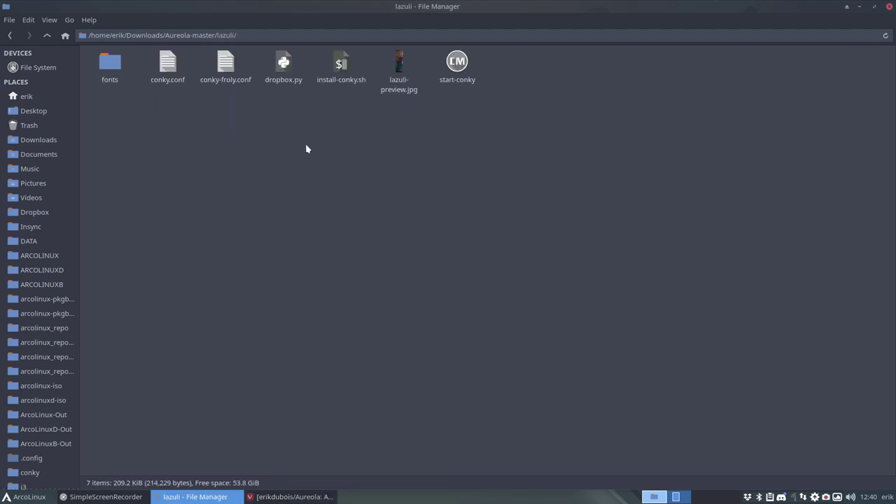
double_click(401, 76)
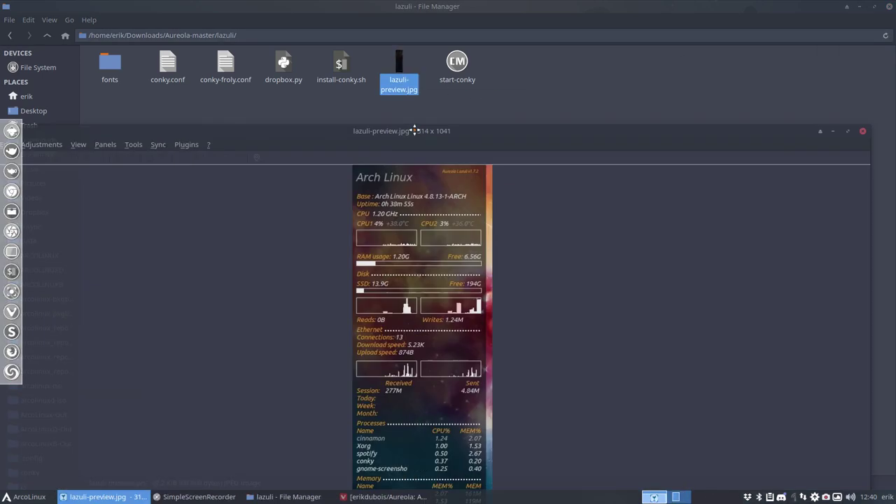
left_click_drag(411, 128, 375, 24)
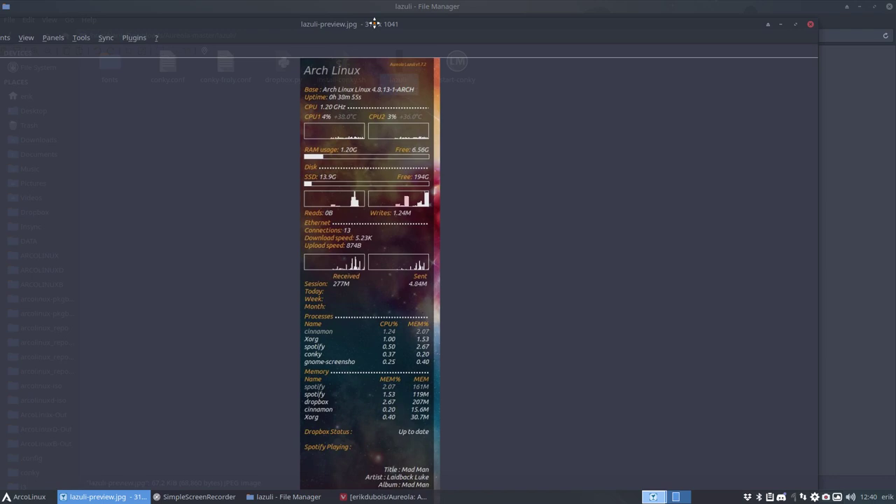
left_click(810, 25)
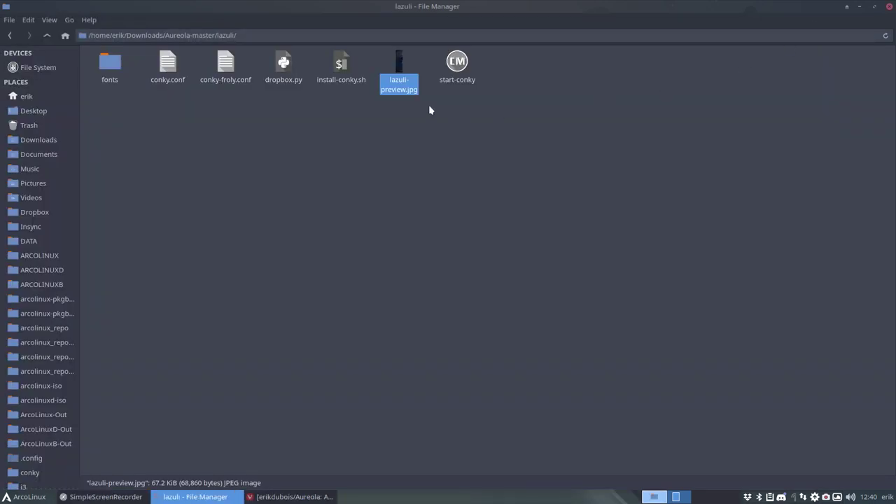
Look over the lazuli folder's scripts and configuration files, and open its fonts folder
left_click(451, 76)
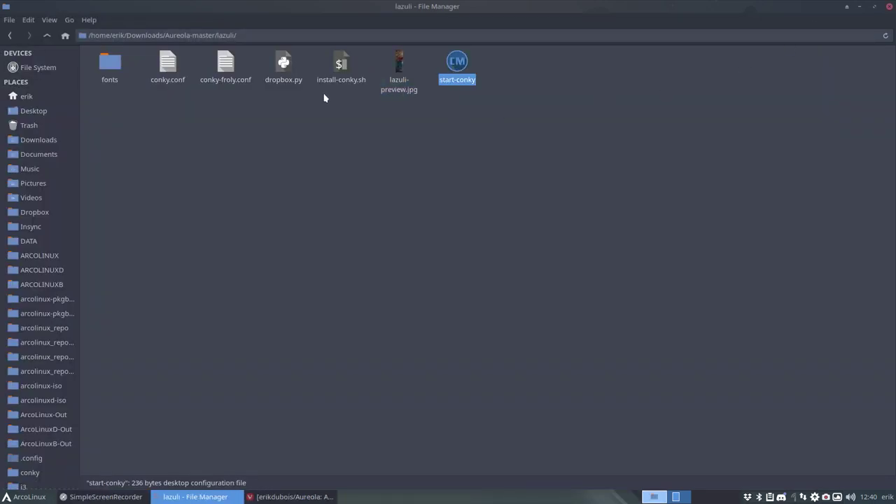
left_click(340, 68)
left_click(289, 70)
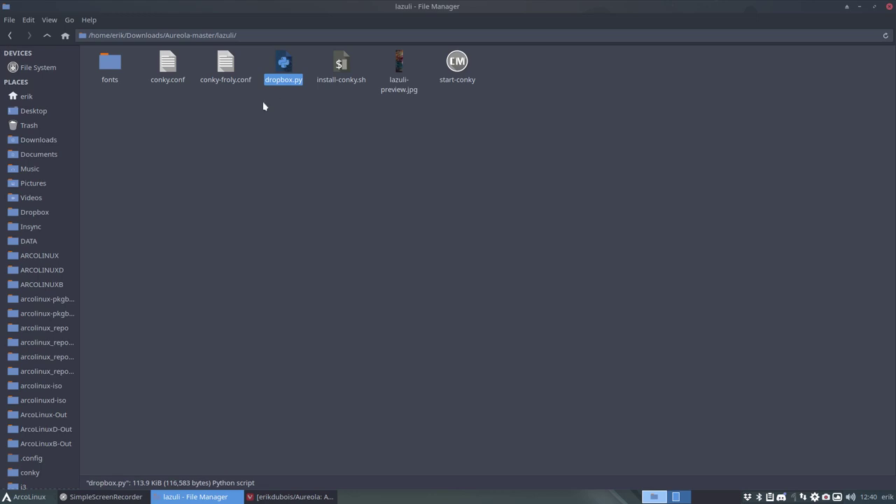
left_click(277, 97)
left_click(284, 64)
left_click(227, 63)
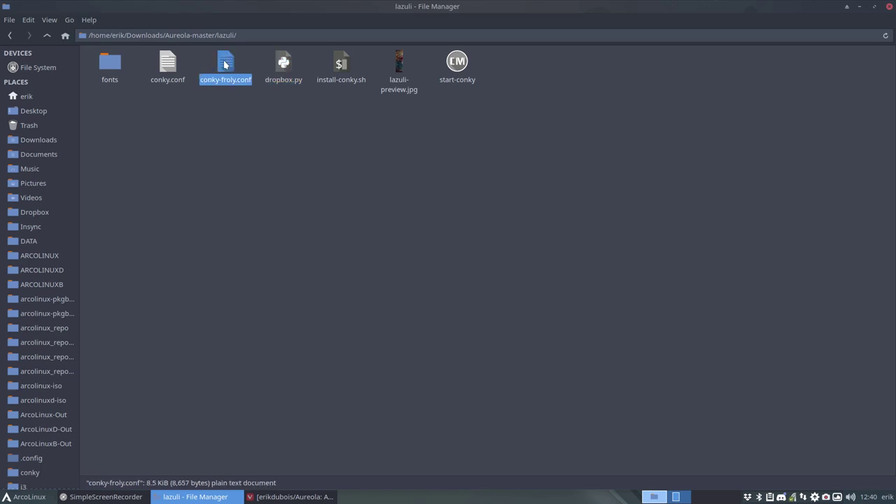
left_click(189, 118)
left_click(232, 65)
double_click(110, 65)
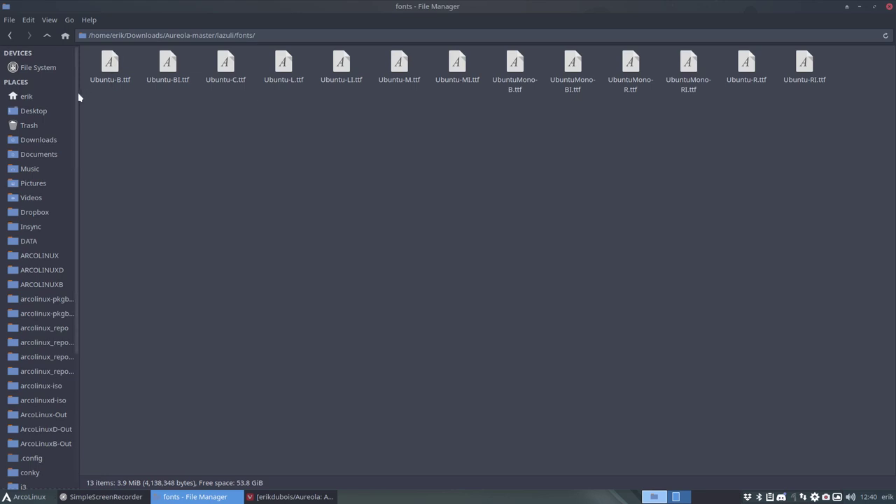
Open the package manager, search for "ubuntu" and select the ttf-ubuntu-font-family package
left_click(814, 498)
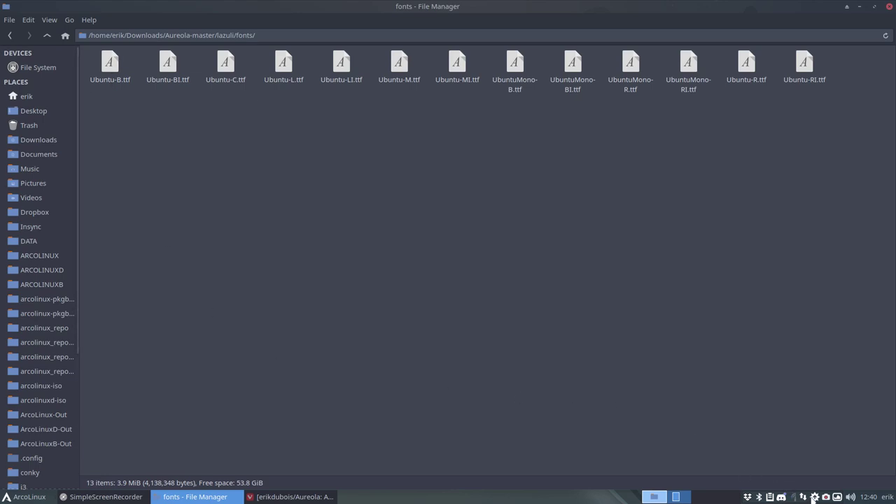
left_click(431, 12)
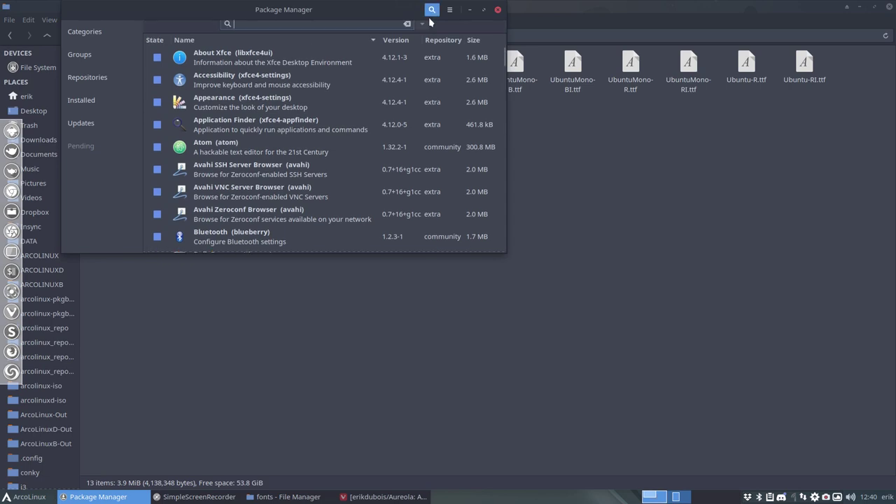
type("ubuntu")
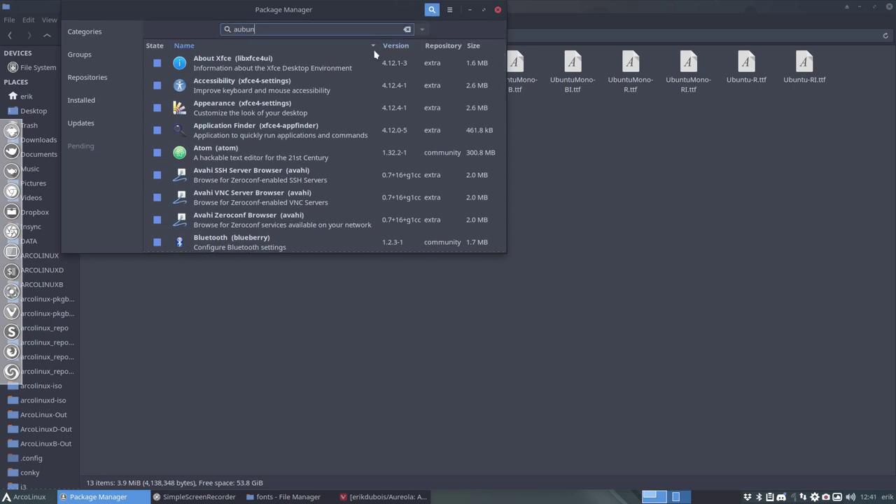
key("BackSpace")
key("BackSpace")
key("BackSpace")
key("BackSpace")
key("BackSpace")
type("n")
key("BackSpace")
type("buntu")
left_click(232, 98)
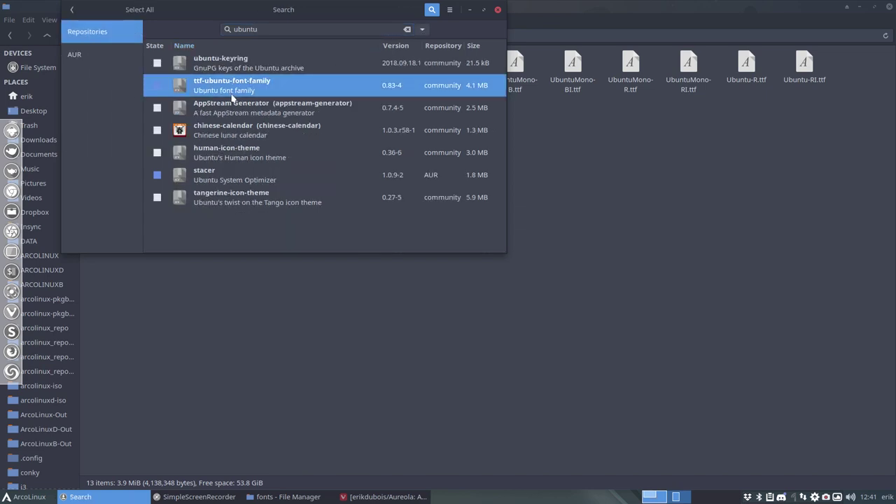
Examine the ttf-ubuntu-font-family package's details and file list, and close the package manager
double_click(203, 94)
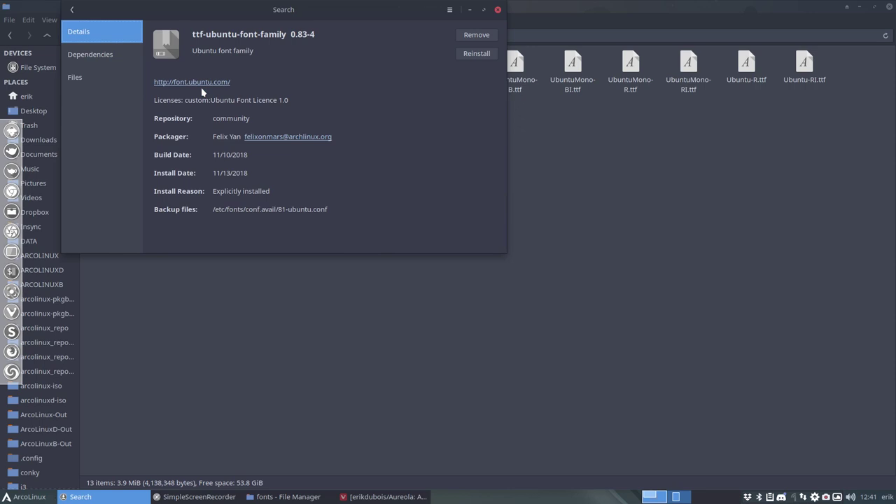
left_click(105, 85)
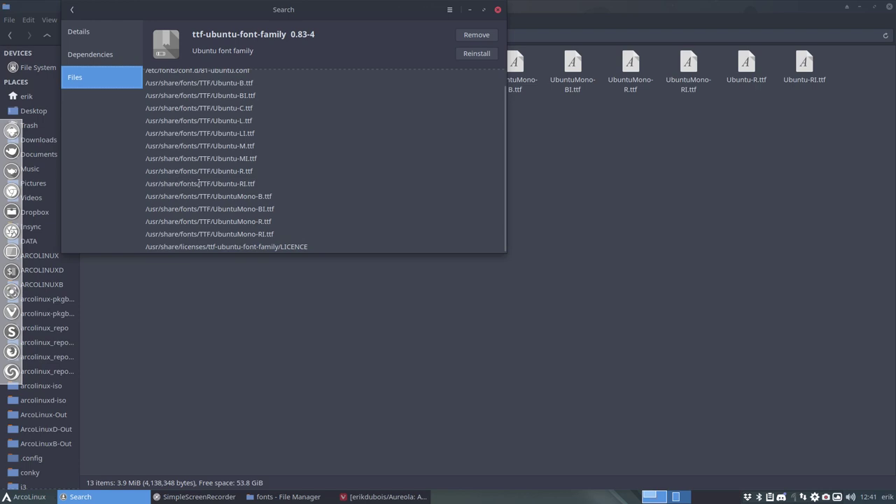
scroll(214, 216, "up", 1)
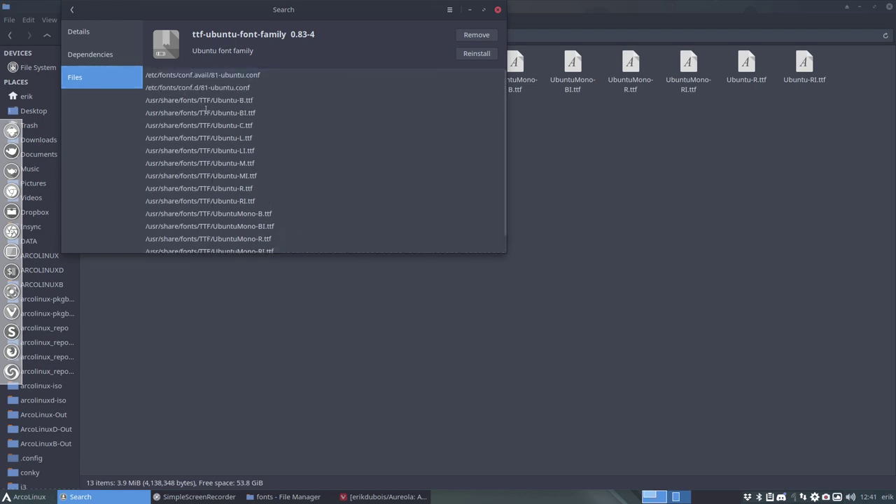
left_click(498, 9)
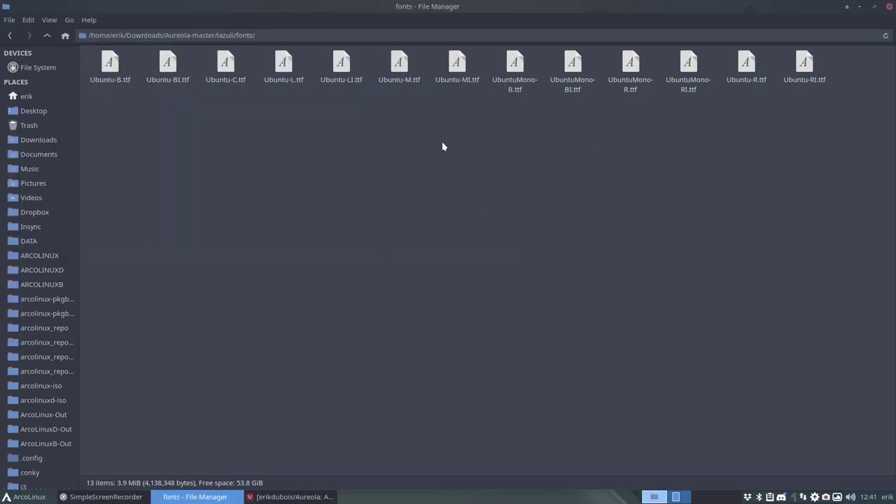
Copy conky.conf from the lazuli folder into the ~/.config/conky folder
left_click(47, 35)
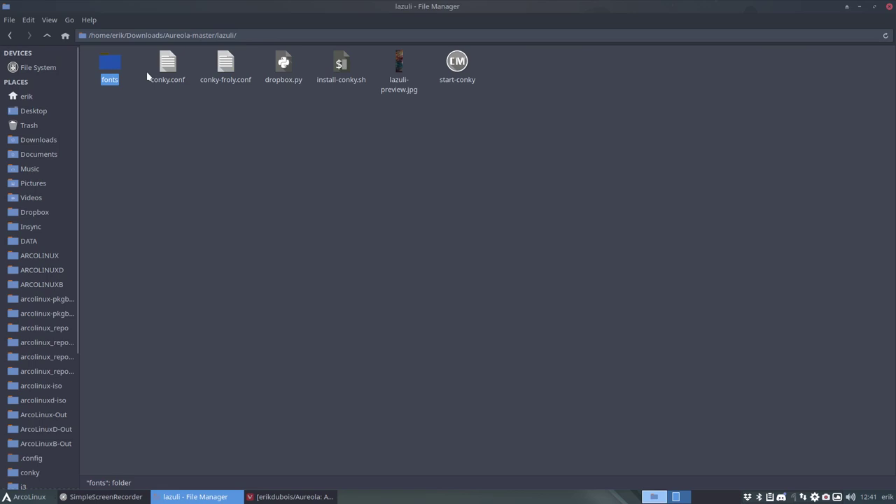
left_click(173, 86)
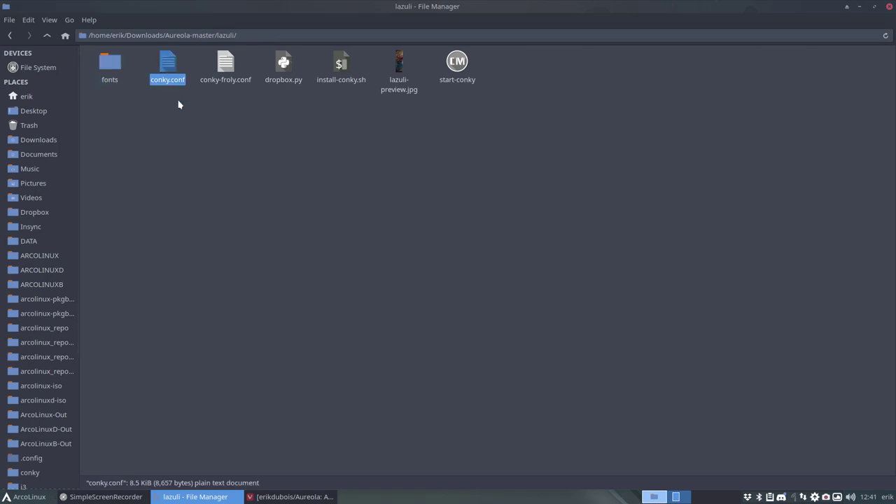
left_click(285, 66)
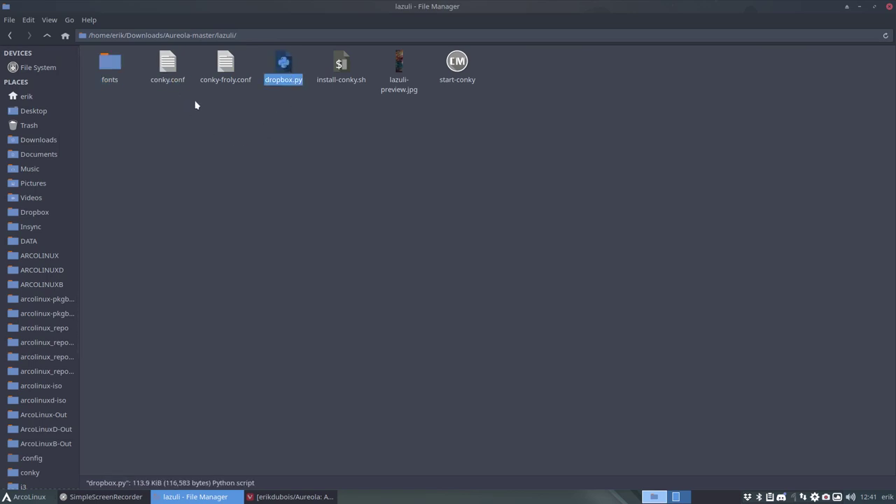
left_click(167, 70)
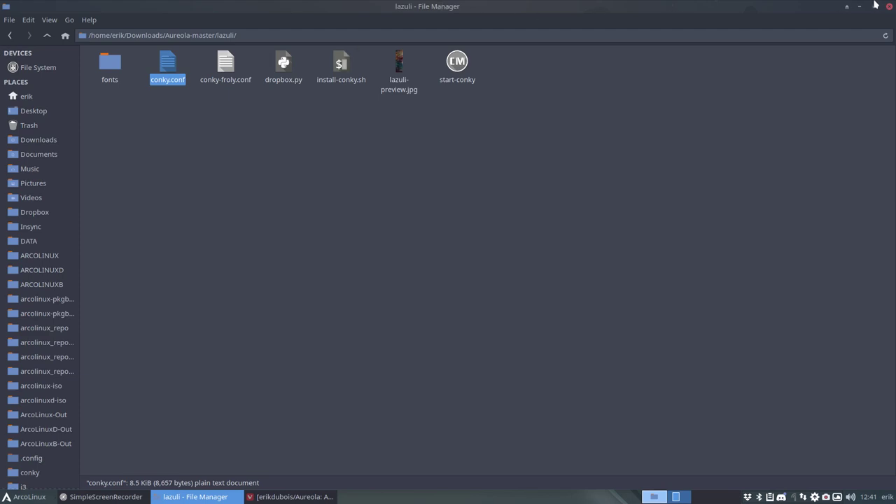
left_click(37, 476)
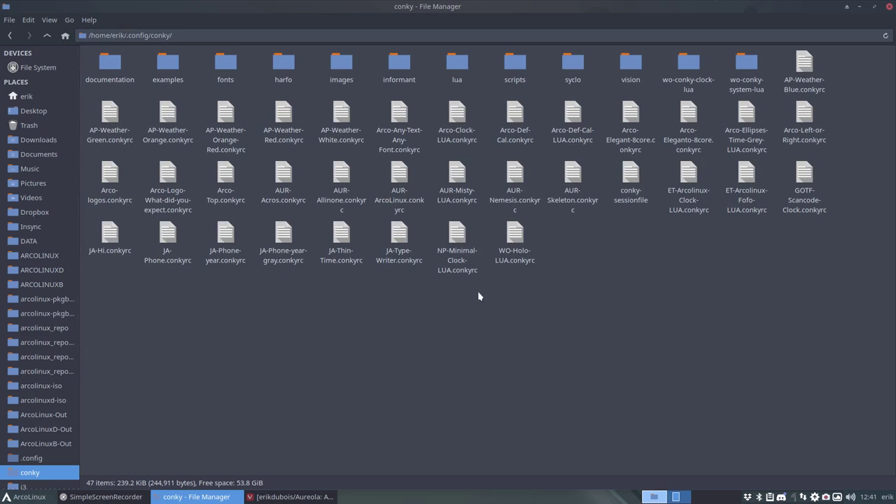
key("ctrl+v")
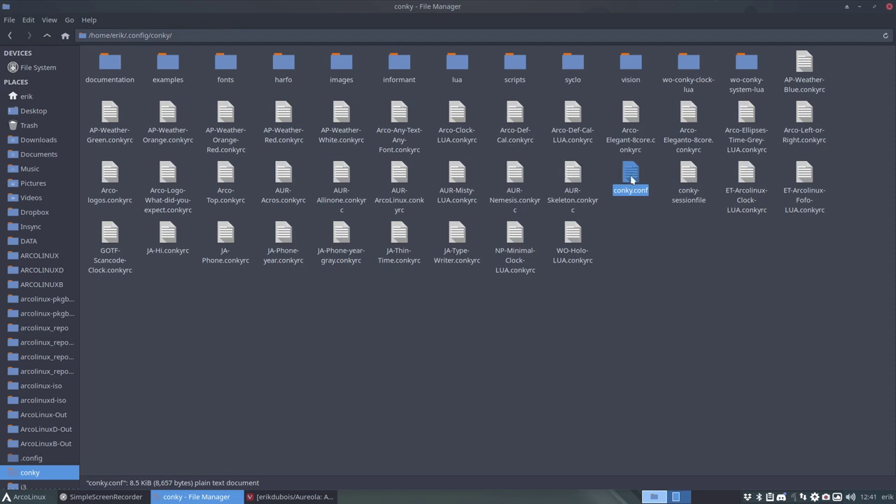
Start renaming the copied conky.conf, replacing its base name with AUR-Lazuli
key("F2")
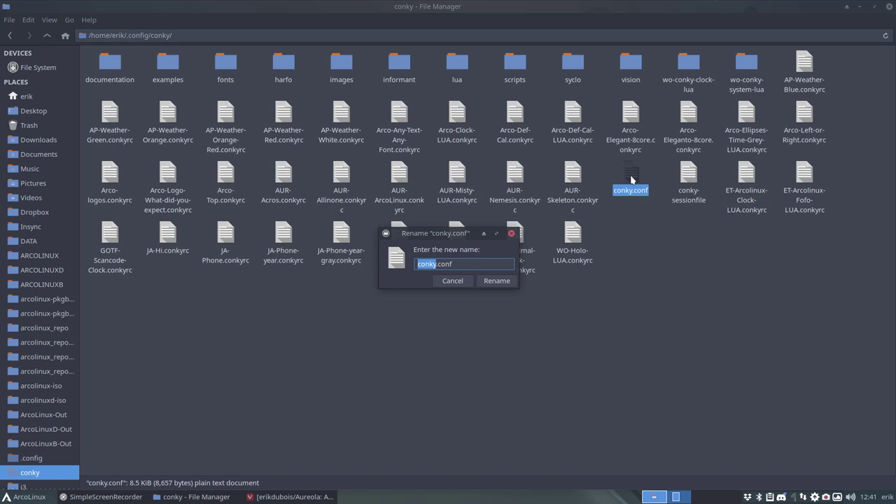
type("AUR-Lz")
key("BackSpace")
type("au")
key("BackSpace")
type("zuli")
Check the conky previews on the Aureola page in the browser and return to the rename dialog
left_click(315, 495)
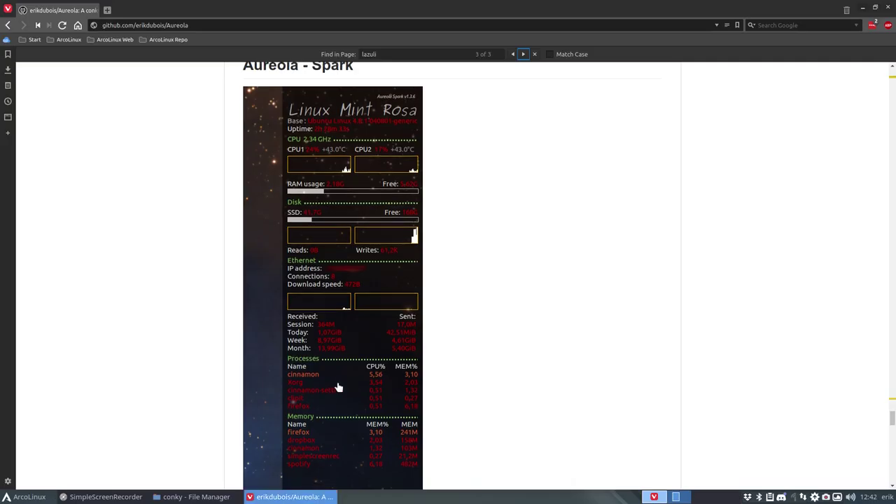
scroll(340, 386, "down", 2)
scroll(362, 254, "down", 1)
scroll(362, 323, "up", 1)
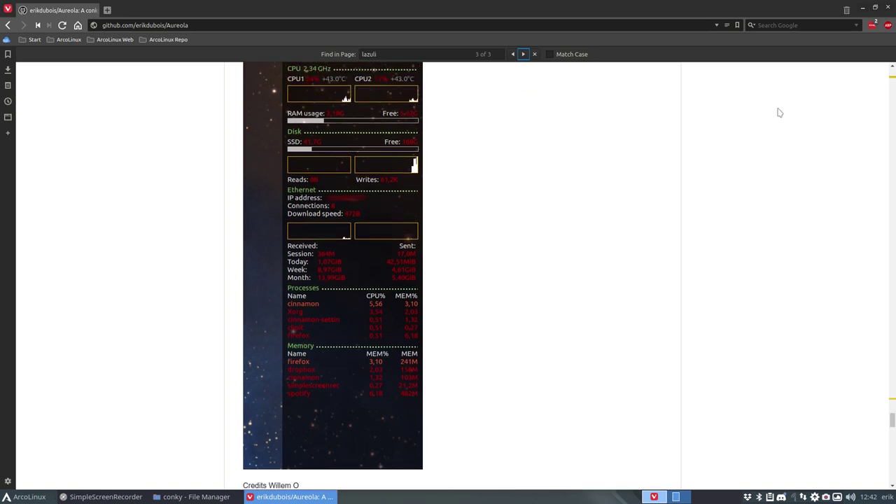
left_click(864, 12)
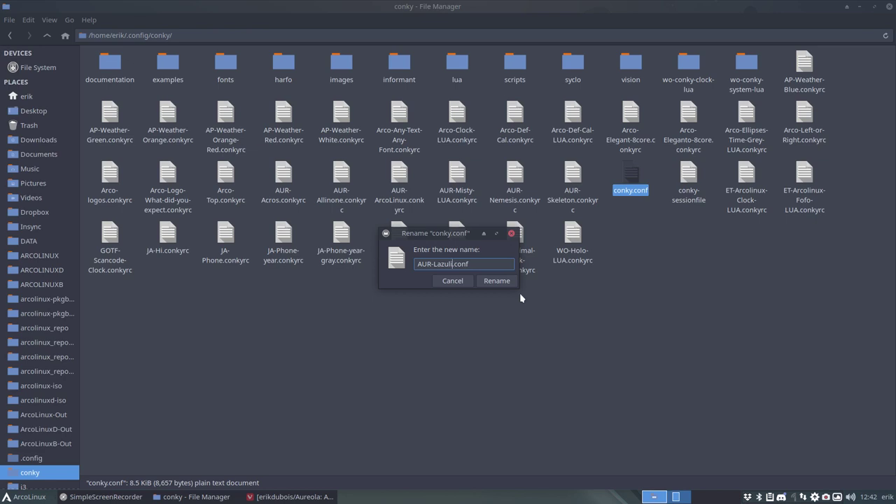
Replace the .conf extension with .conkyrc and confirm the new name AUR-Lazuli.conkyrc
type(".conkyrc")
key("Delete")
key("Delete")
key("Delete")
key("Delete")
key("Delete")
left_click(507, 281)
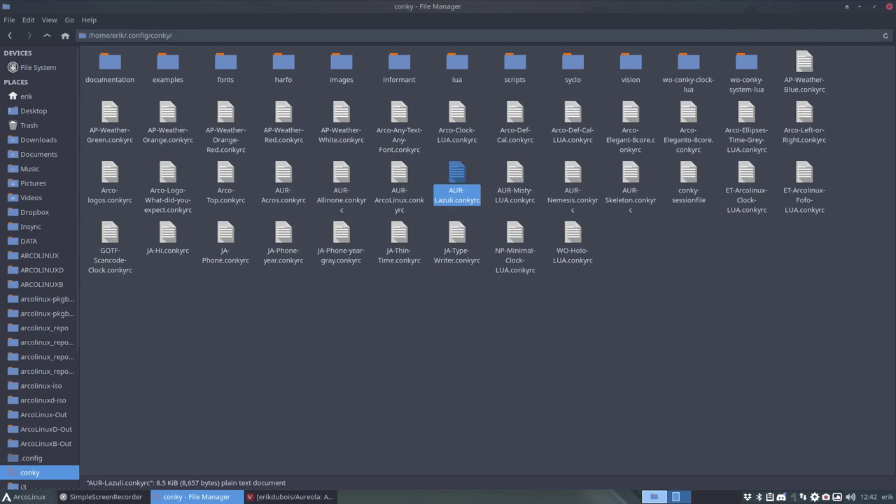
Open the ArcoLinux Conky Manager, minimize the file manager and move the conky list aside on the desktop
left_click(14, 497)
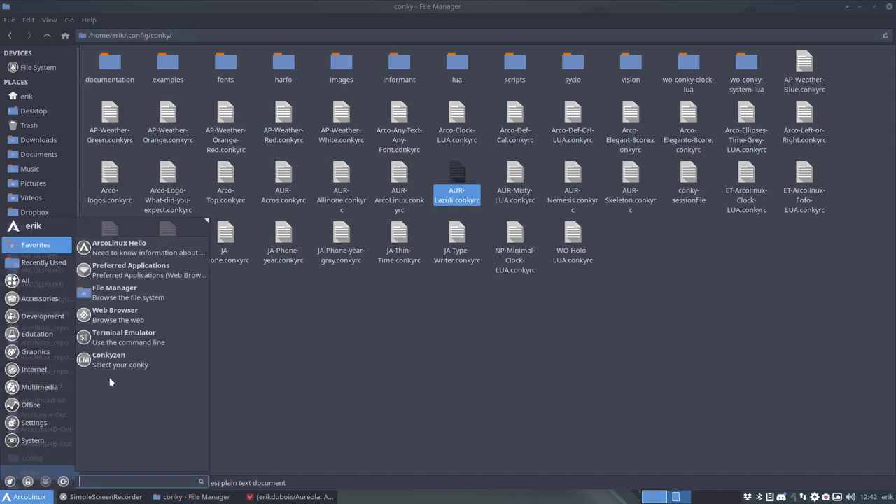
key("Escape")
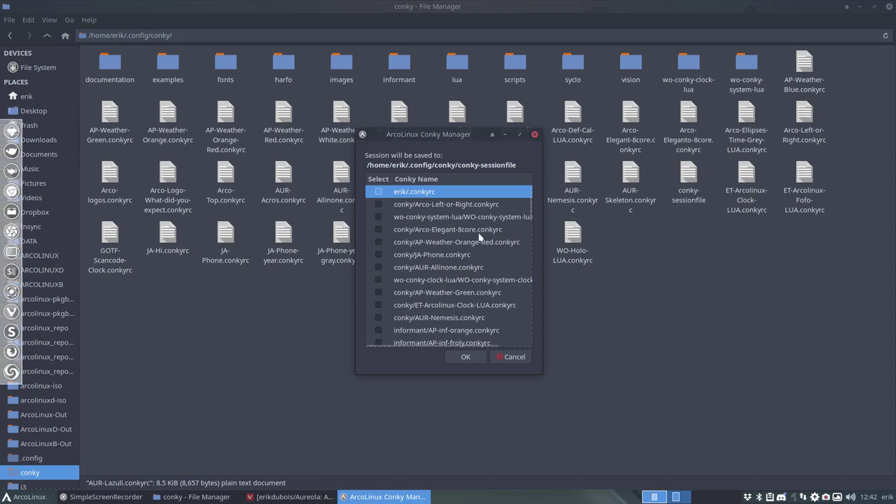
left_click(862, 9)
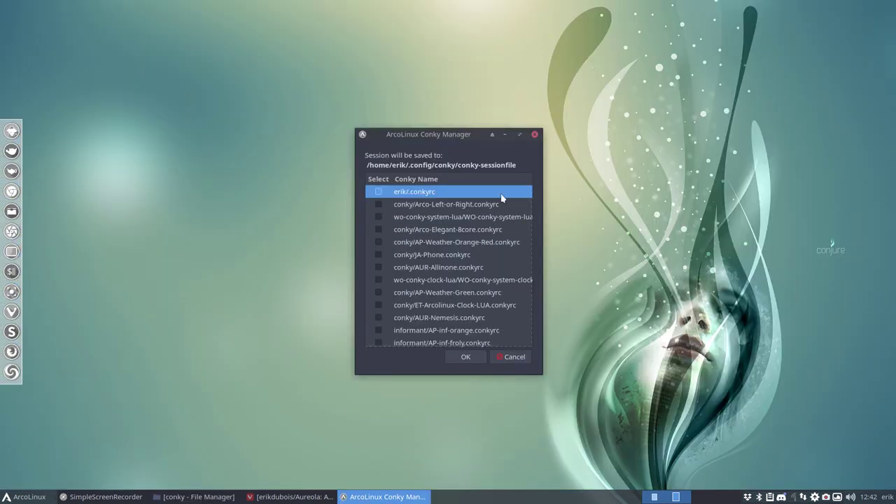
left_click(433, 137)
left_click_drag(432, 136, 236, 111)
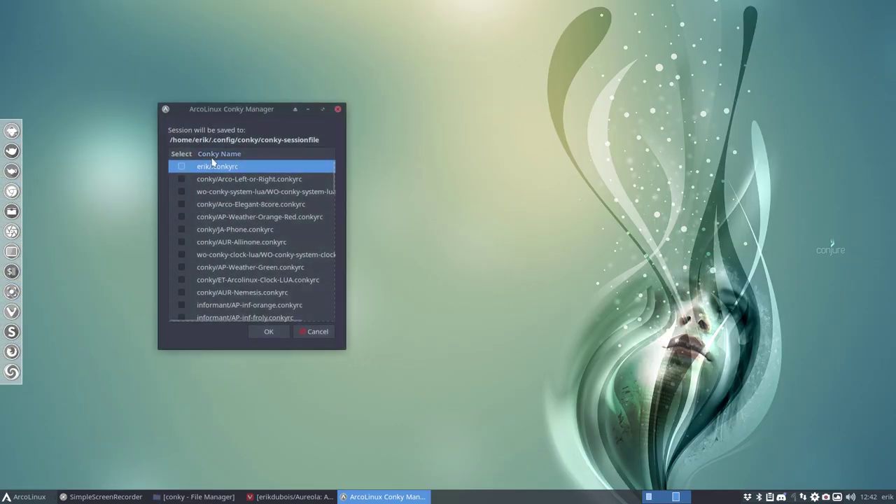
Sort the conky list by name, enable conky/AUR-Lazuli.conkyrc and confirm to launch it
left_click(220, 153)
scroll(226, 217, "down", 3)
scroll(227, 217, "down", 3)
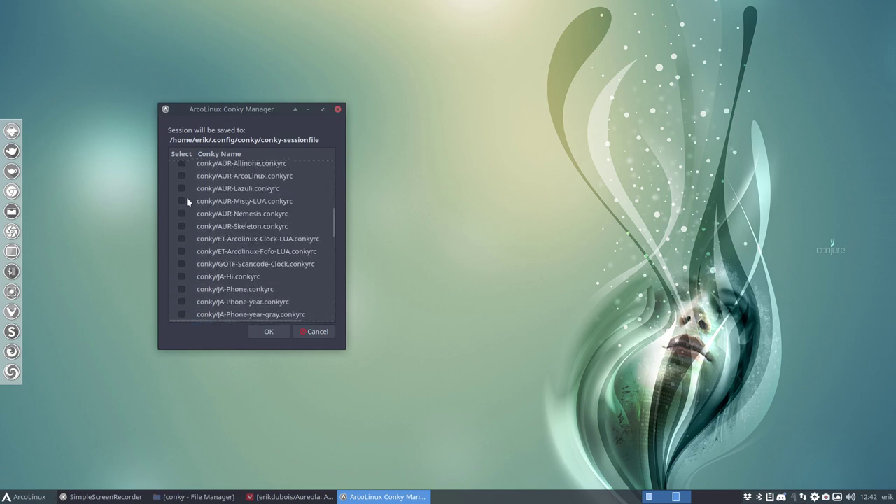
left_click(182, 188)
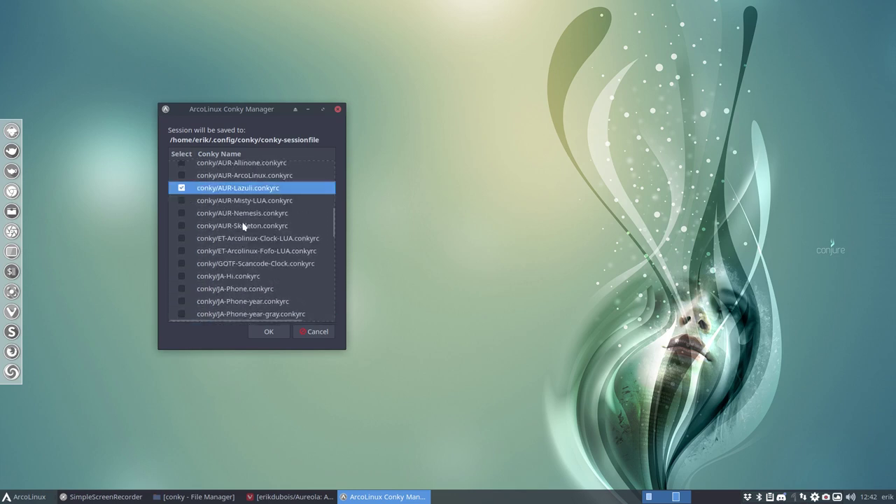
left_click(269, 332)
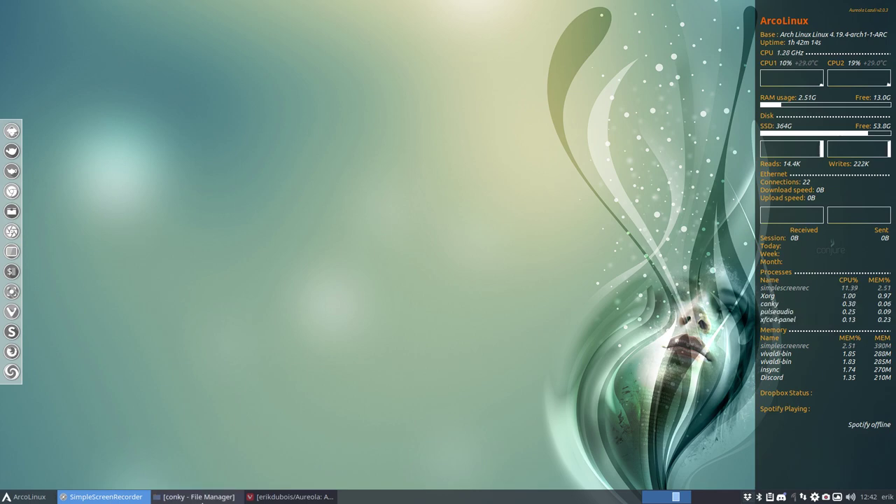
Open AUR-Lazuli.conkyrc in Sublime Text, close all open files and reopen only that file from the conky folder
left_click(201, 496)
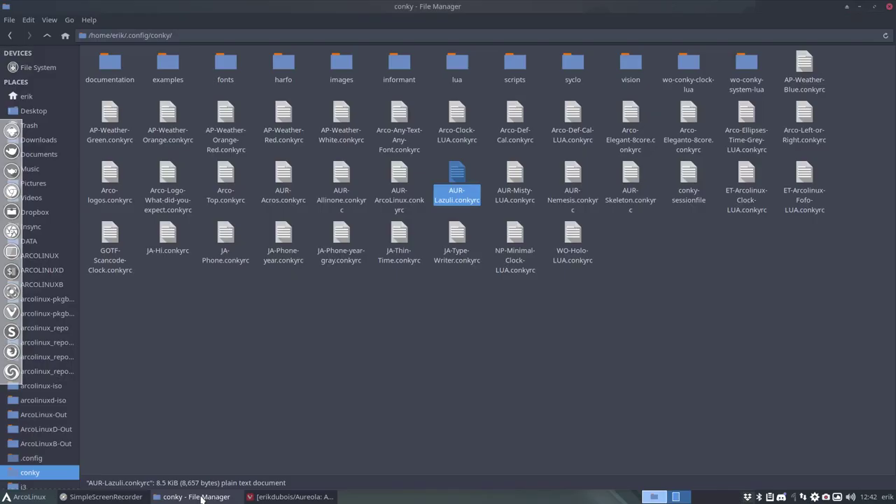
double_click(457, 174)
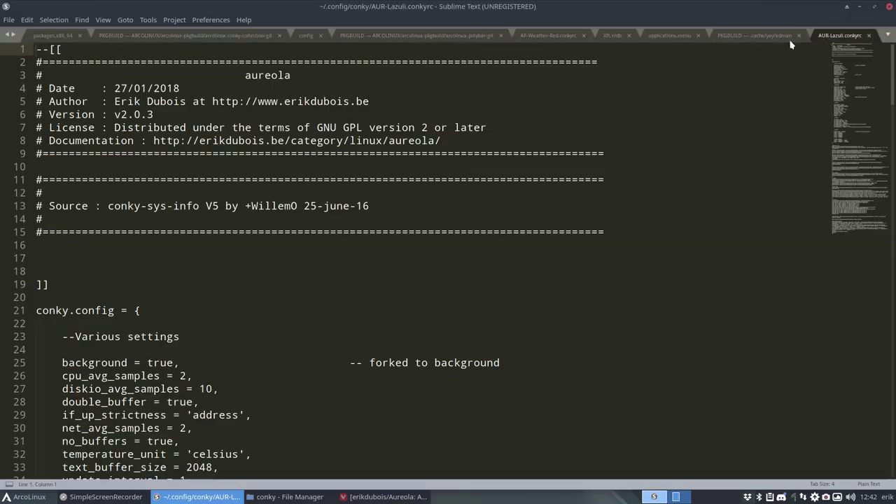
left_click(9, 20)
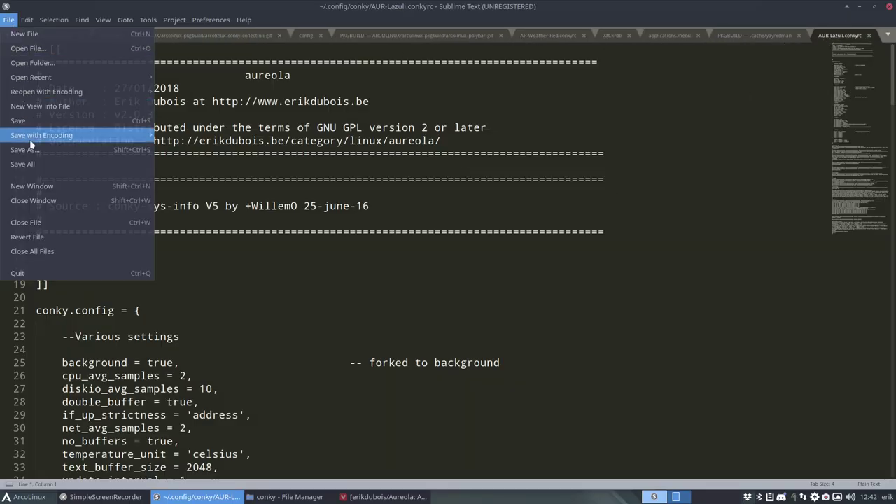
left_click(44, 251)
left_click(861, 7)
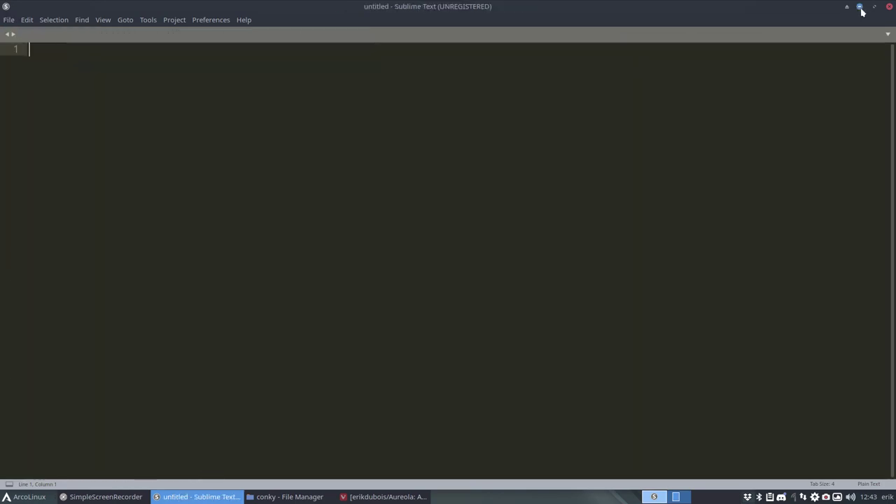
double_click(459, 188)
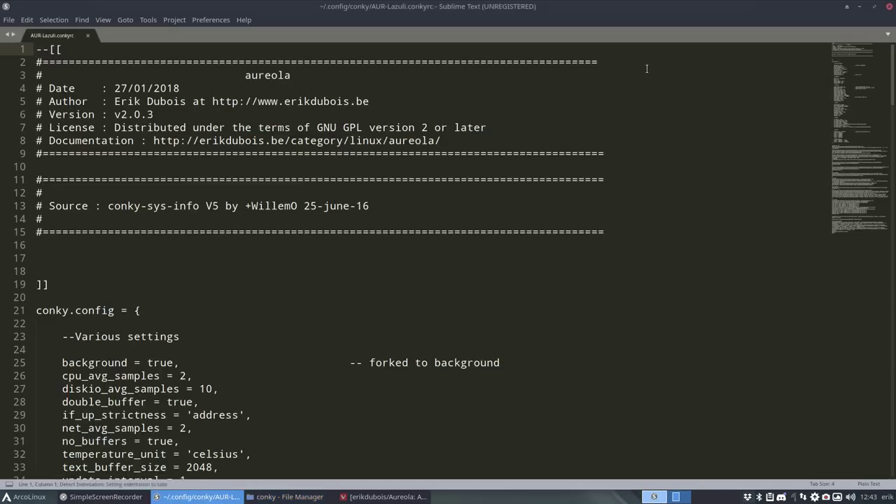
Tile the text editor beside the Lazuli conky, widen it up to the conky's edge and go to the header's date line
left_click_drag(710, 6, 2, 172)
left_click(847, 7)
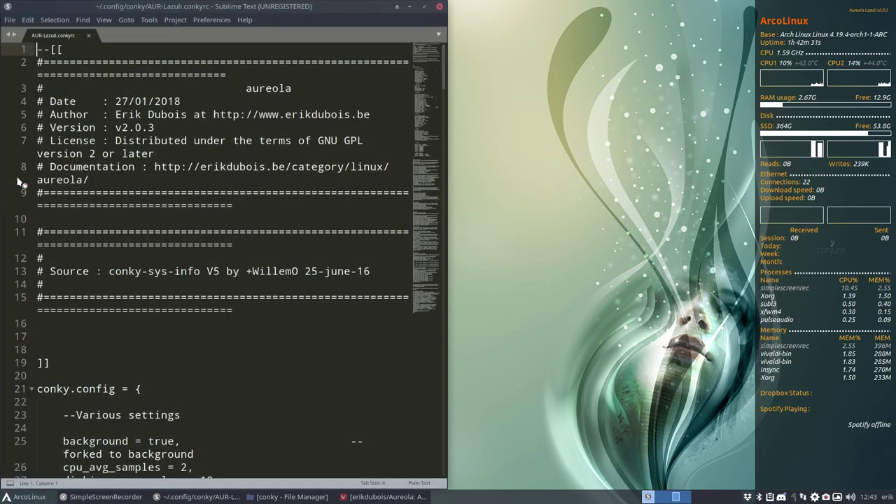
left_click_drag(448, 280, 745, 179)
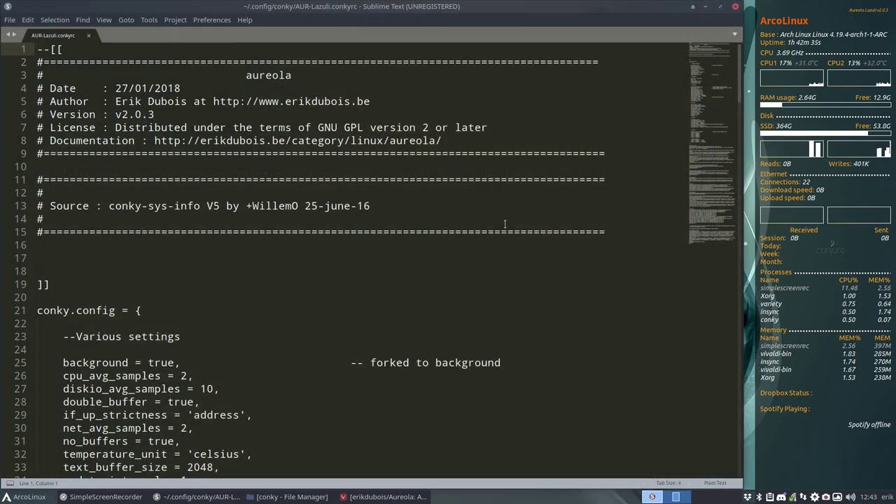
left_click(150, 89)
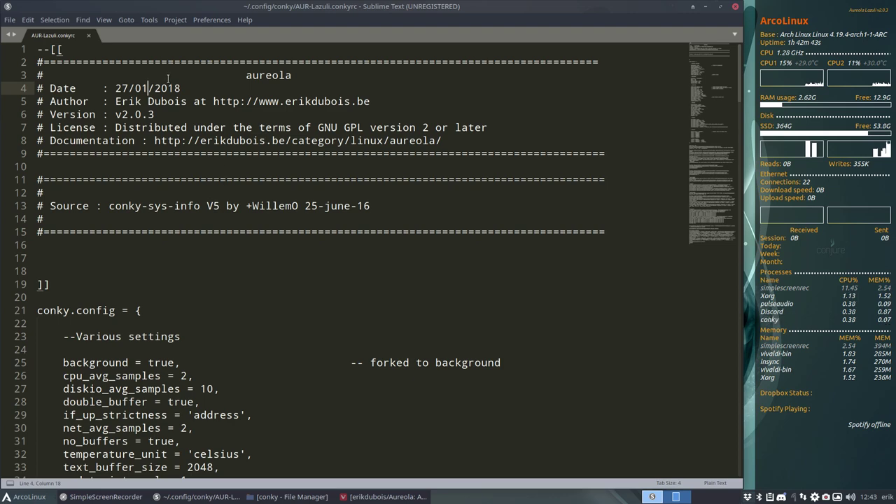
Open AUR-ArcoLinux.conkyrc from the conky folder in the editor and examine its header comments on sources and fonts
left_click(289, 498)
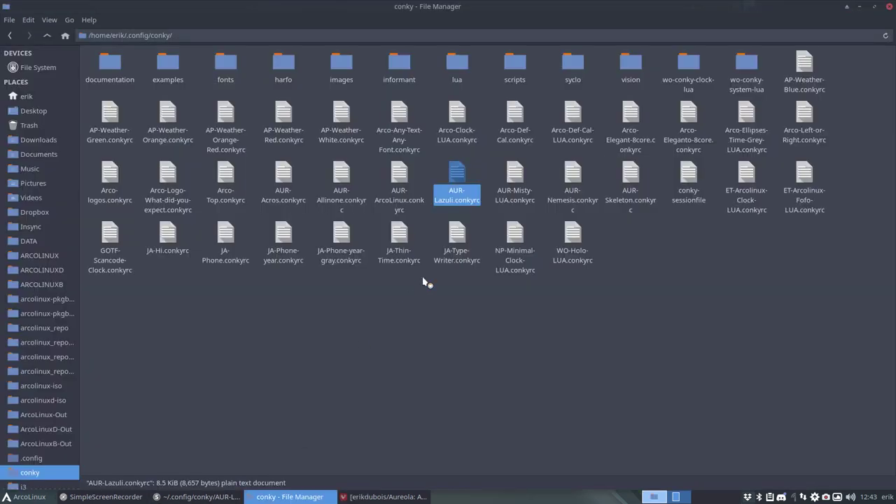
left_click(399, 176)
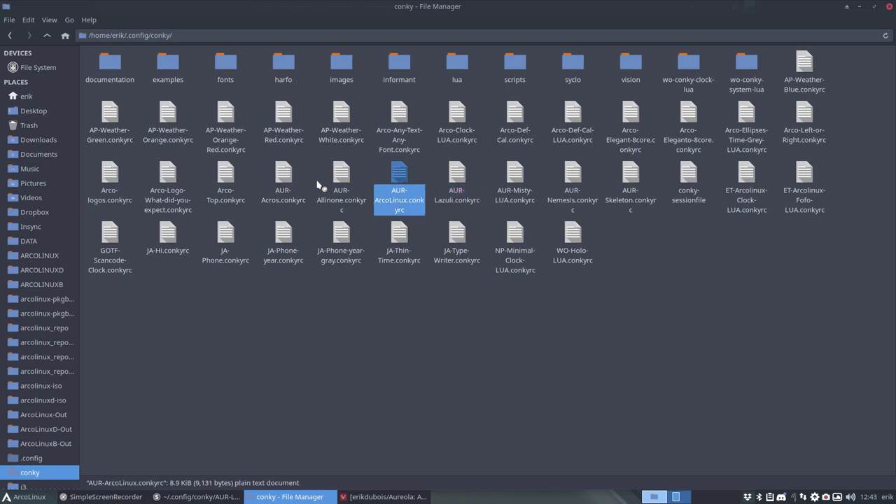
left_click(291, 175)
left_click(389, 175, "shift")
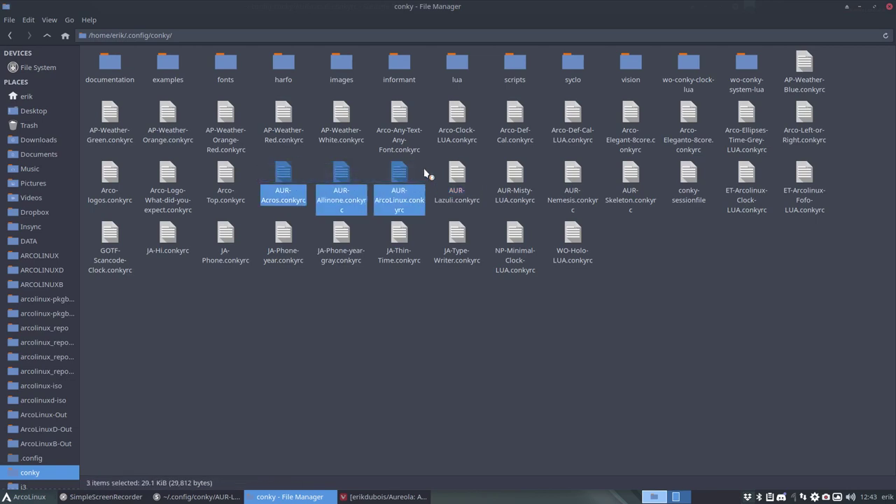
double_click(399, 179)
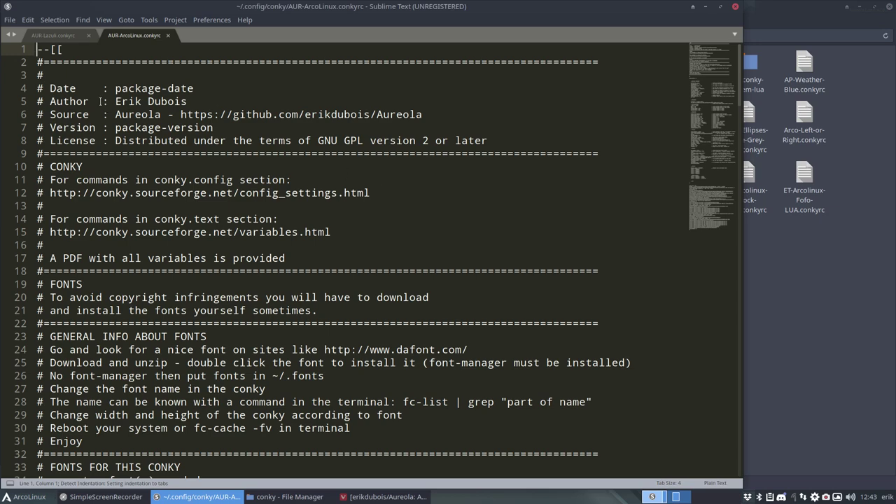
scroll(138, 260, "down", 4)
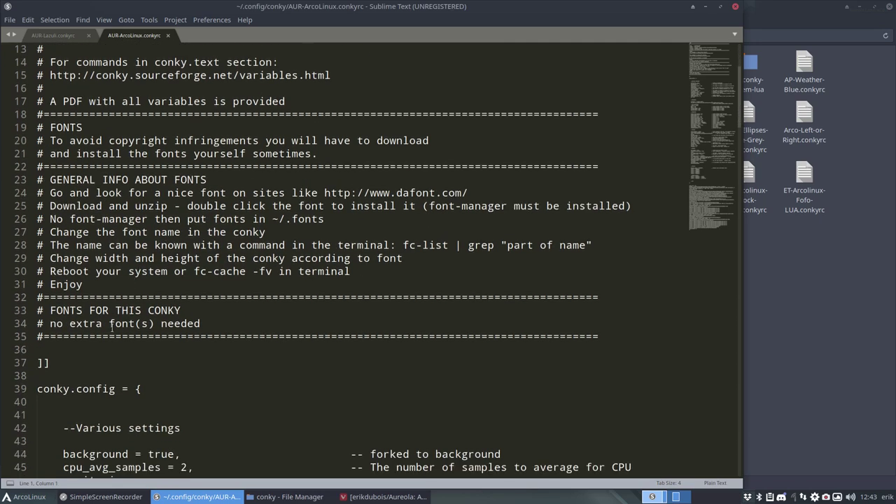
Replace the header comment block of AUR-Lazuli.conkyrc with the one copied from AUR-ArcoLinux.conkyrc, down to the line above conky.config
left_click_drag(66, 349, 7, 35)
left_click(130, 273)
scroll(130, 280, "down", 6)
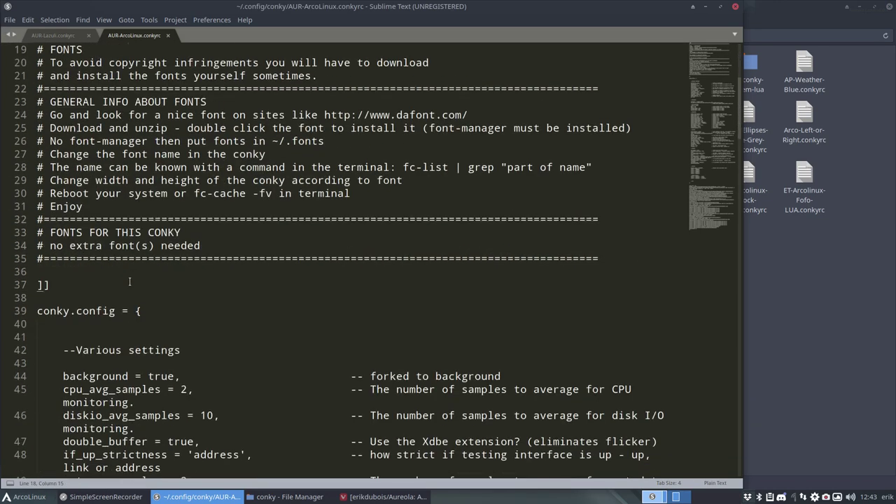
left_click_drag(63, 296, 32, 20)
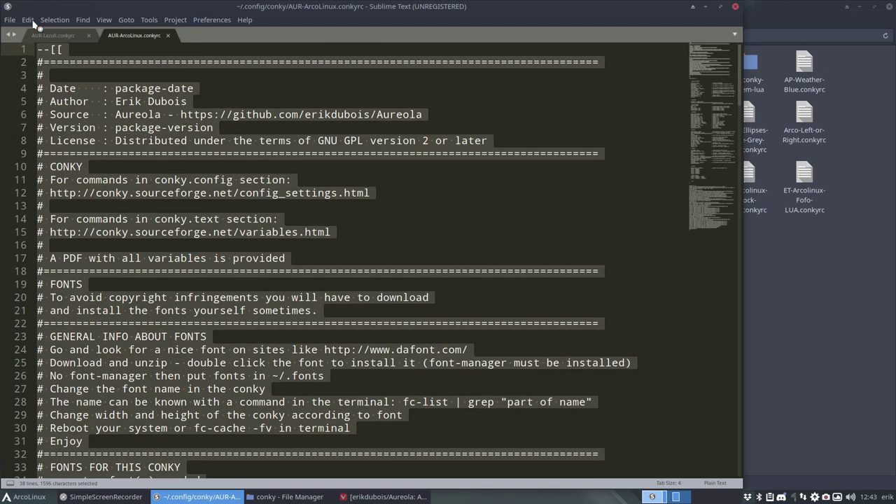
key("ctrl+c")
left_click(53, 35)
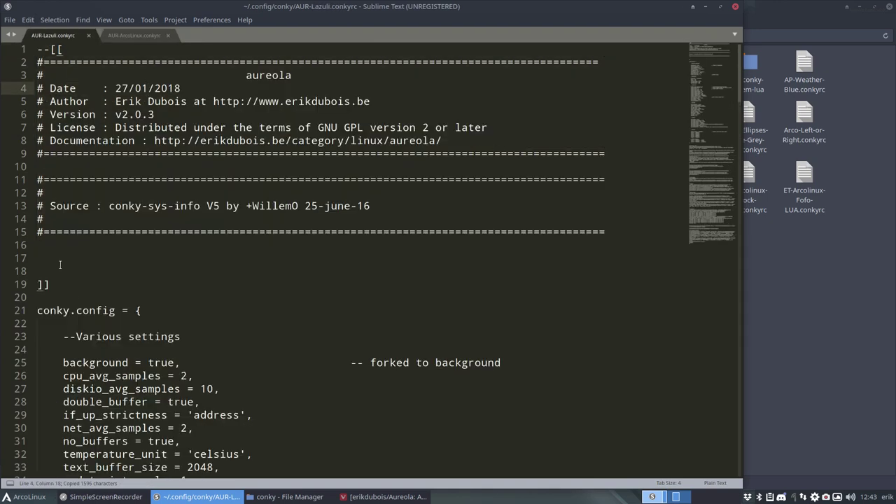
left_click_drag(38, 285, 4, 48)
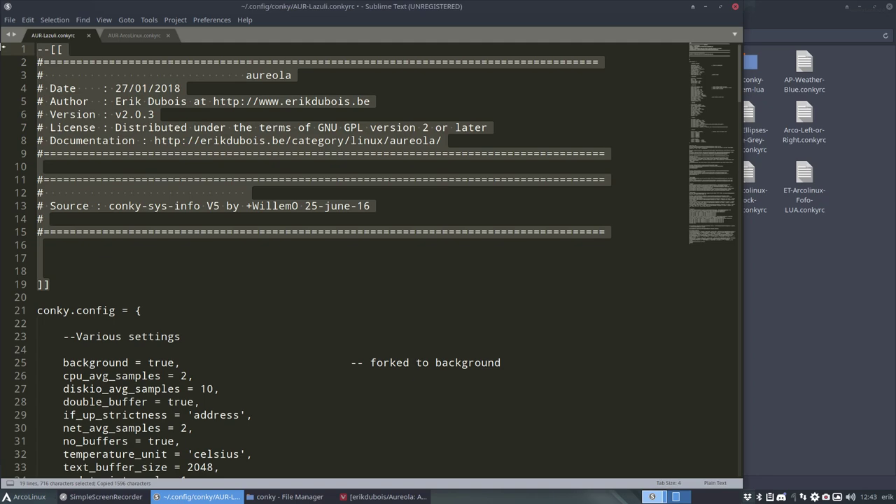
key("ctrl+v")
scroll(230, 171, "up", 2)
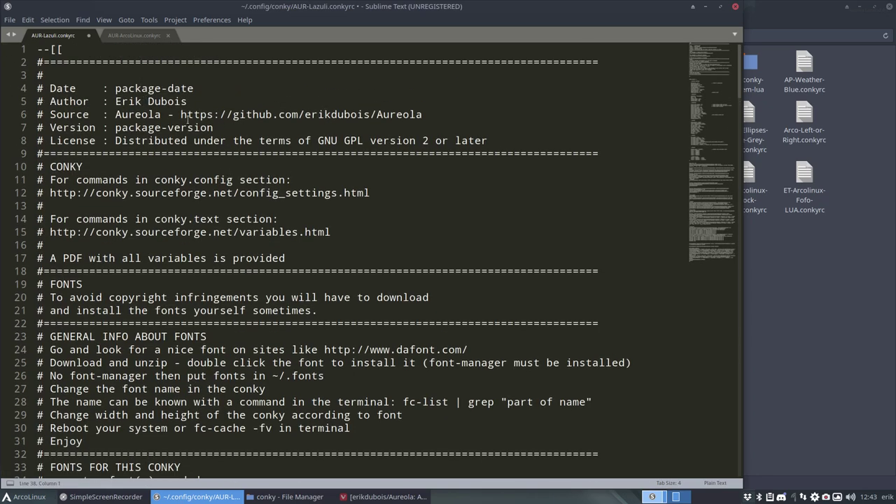
Examine the pasted header in AUR-Lazuli.conkyrc, from its opening --[[ through the font notes to the closing ]]
scroll(157, 180, "down", 3)
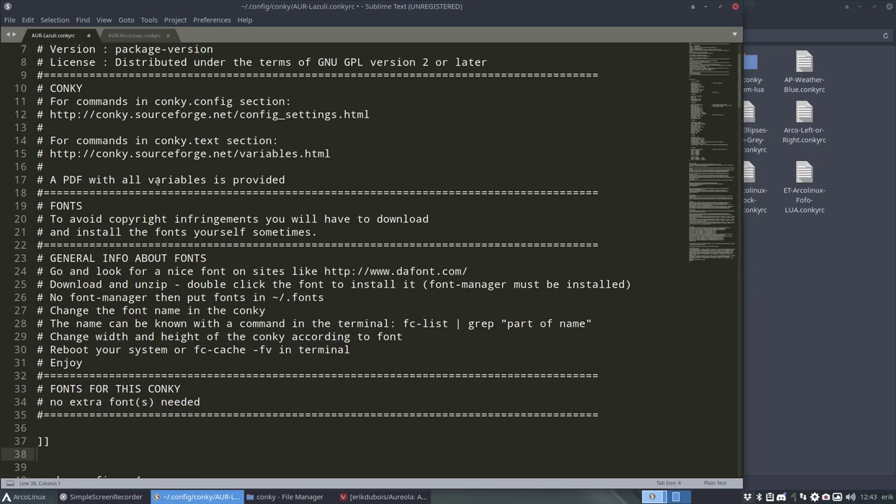
scroll(153, 179, "down", 2)
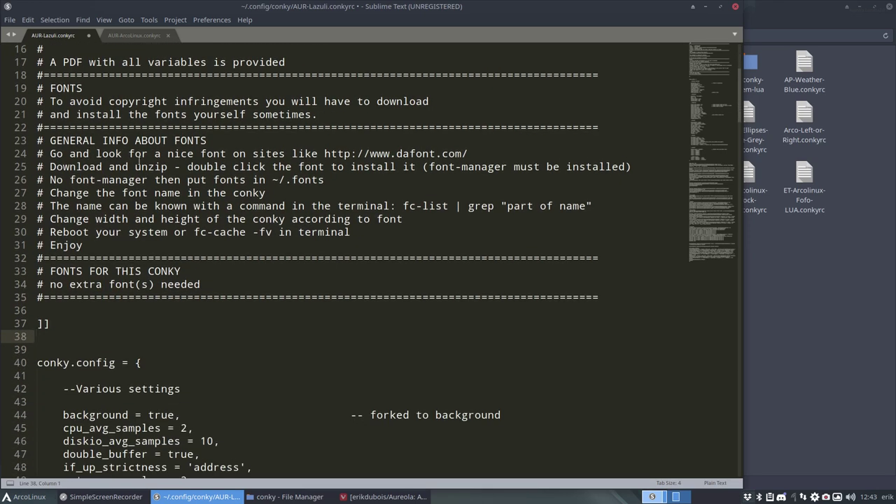
left_click(204, 284)
scroll(210, 285, "down", 3)
scroll(221, 284, "up", 8)
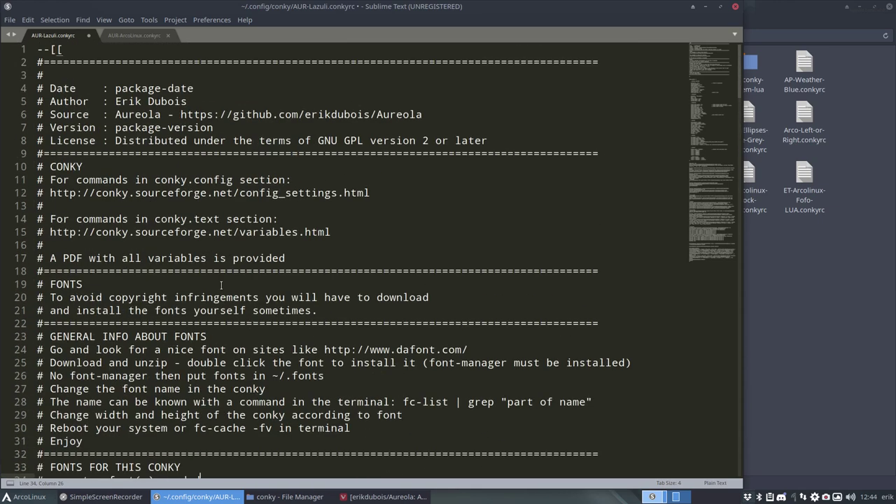
left_click_drag(76, 53, 36, 50)
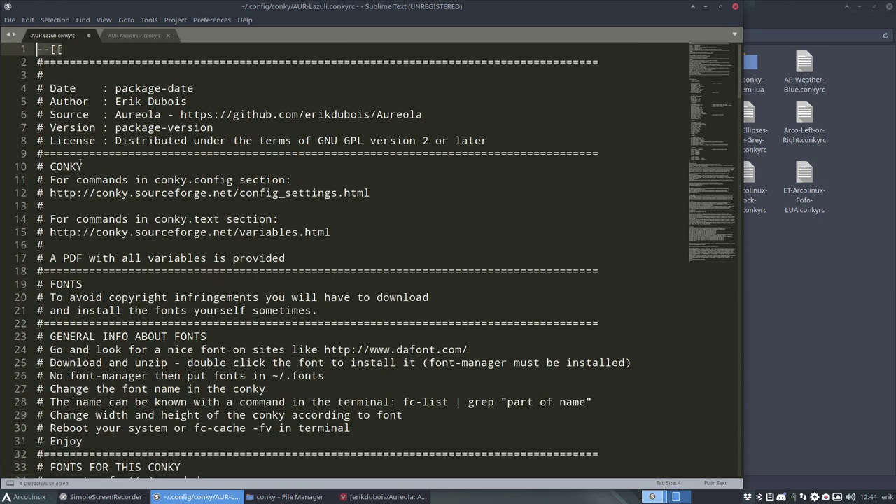
scroll(85, 244, "down", 8)
left_click_drag(49, 205, 37, 205)
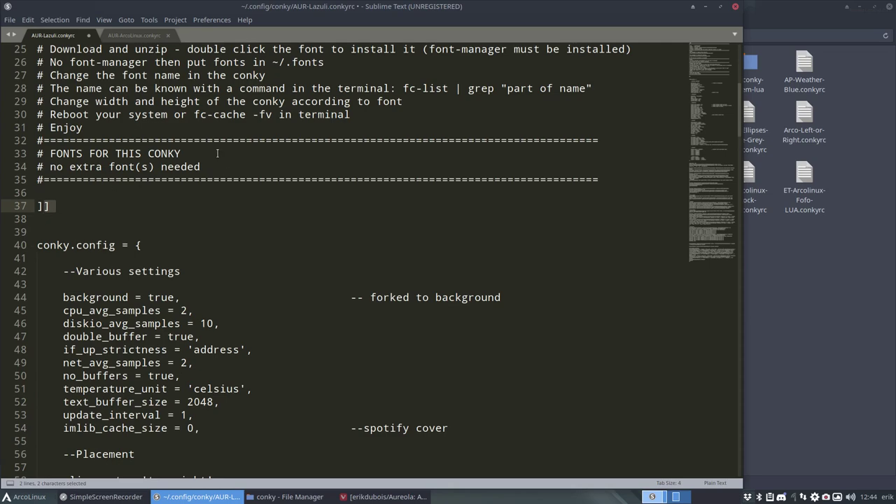
scroll(217, 153, "down", 4)
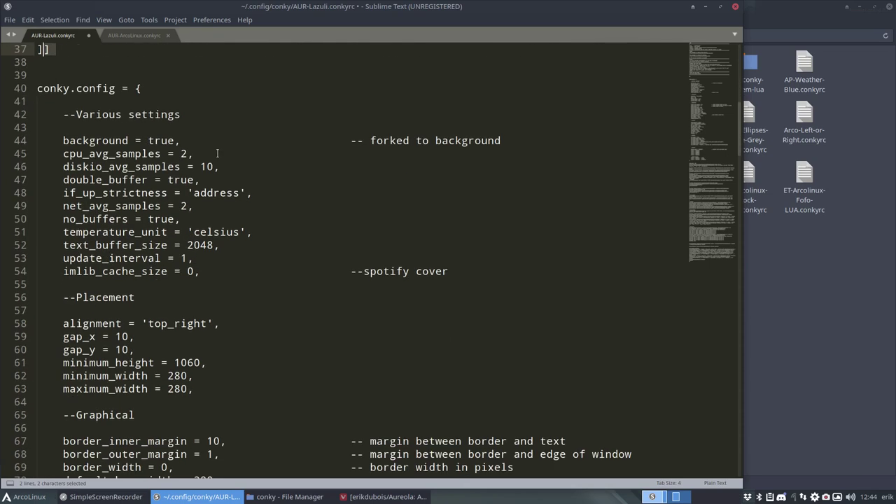
Save AUR-Lazuli.conkyrc and minimize the file manager to uncover the Lazuli conky
key("ctrl+s")
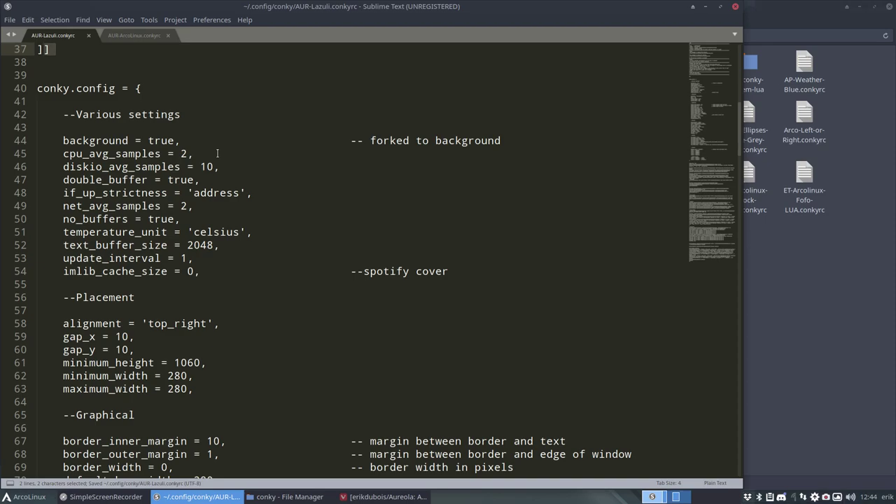
left_click(860, 13)
left_click(847, 6)
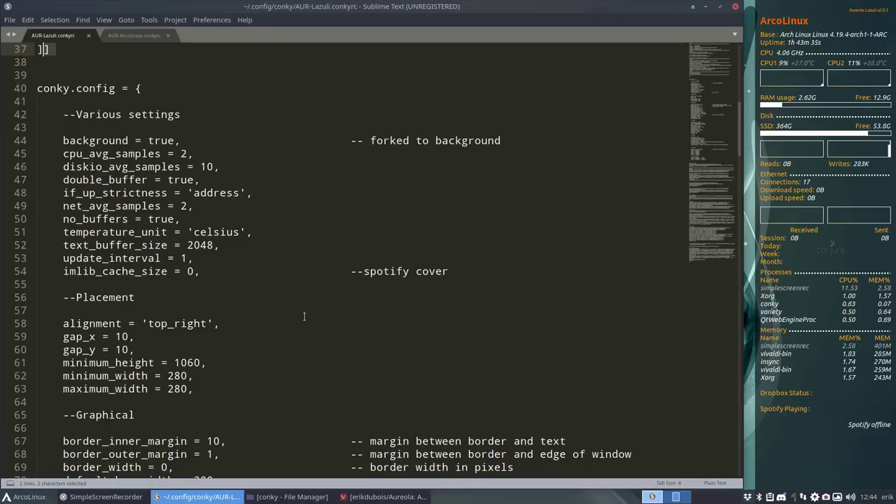
Compare where conky.config starts in both files, delete the surplus blank line above it in AUR-Lazuli.conkyrc and save
left_click(135, 36)
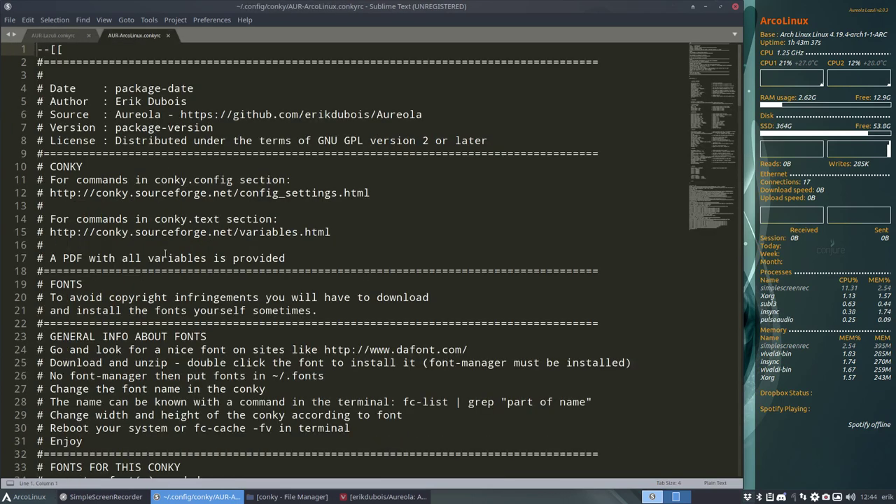
scroll(167, 264, "down", 10)
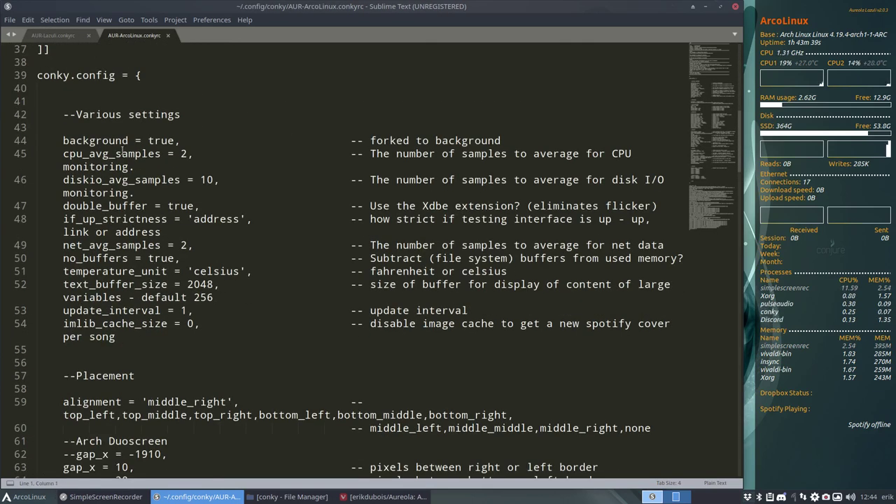
left_click_drag(37, 74, 142, 75)
left_click(68, 36)
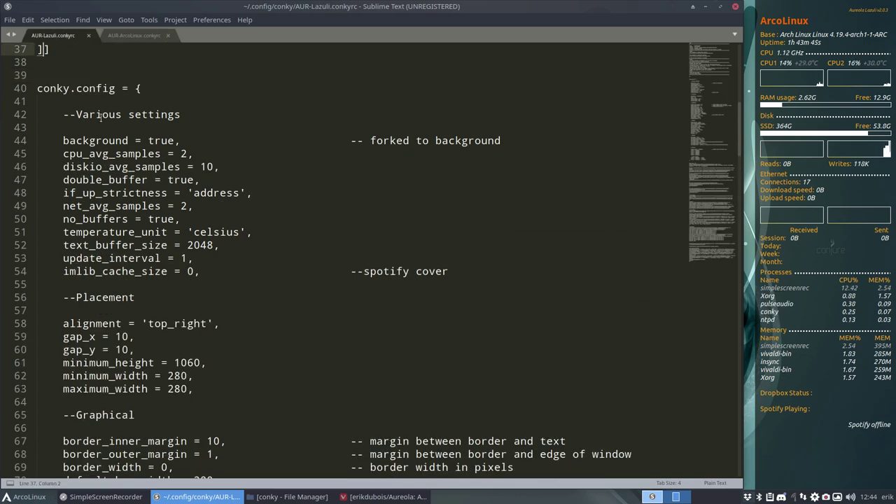
left_click(132, 37)
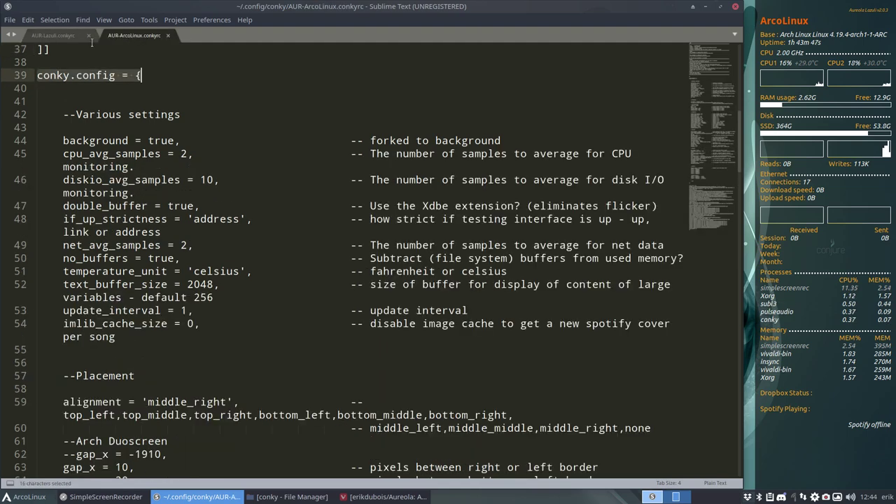
left_click(70, 37)
left_click(124, 37)
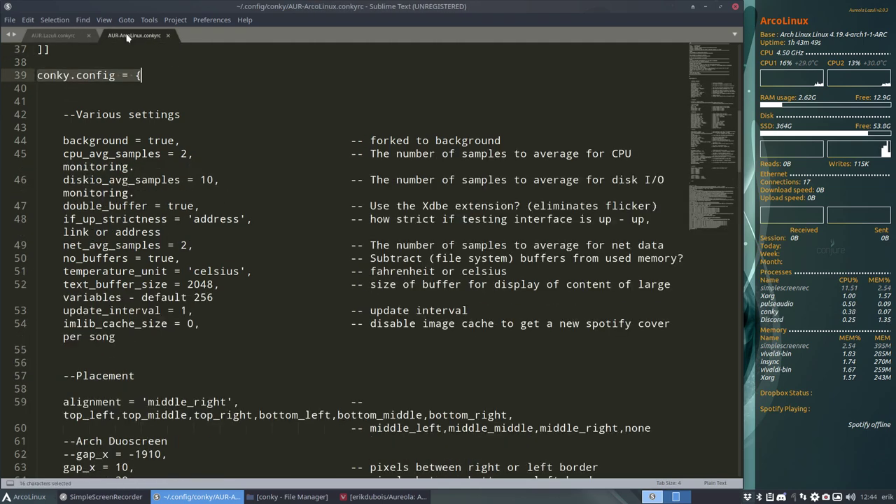
left_click(52, 35)
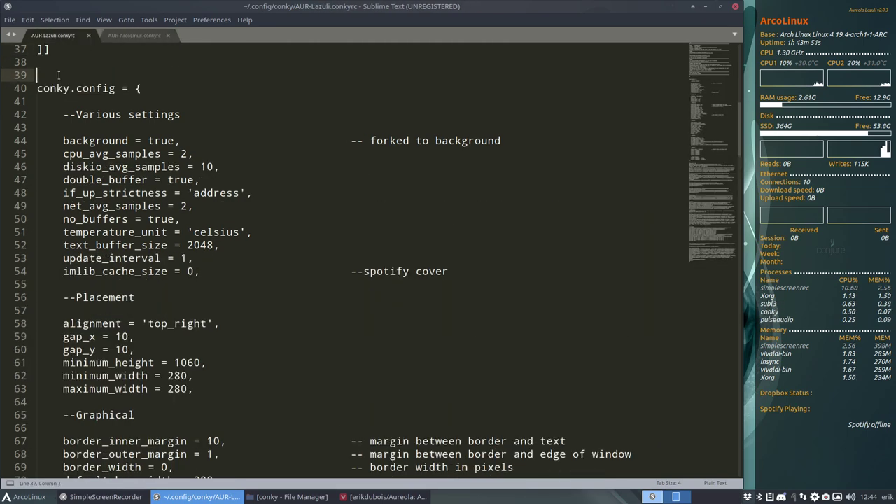
key("ctrl+shift+k")
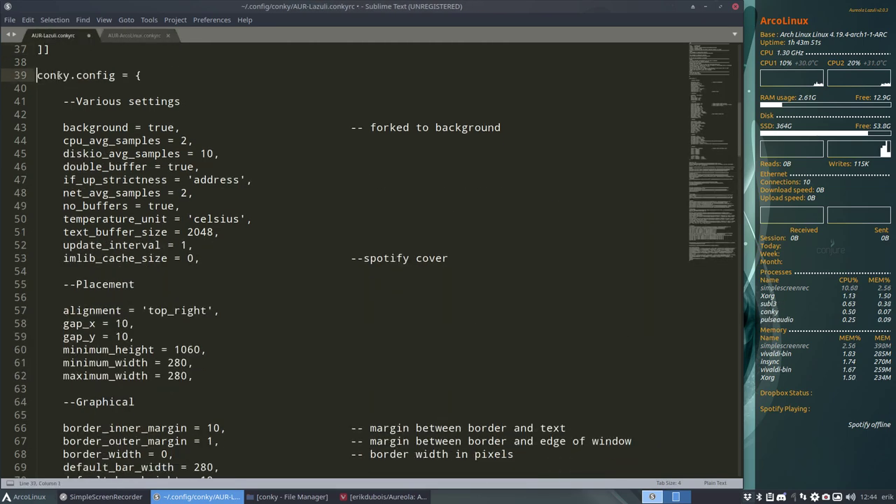
key("ctrl+s")
left_click(134, 35)
left_click(74, 37)
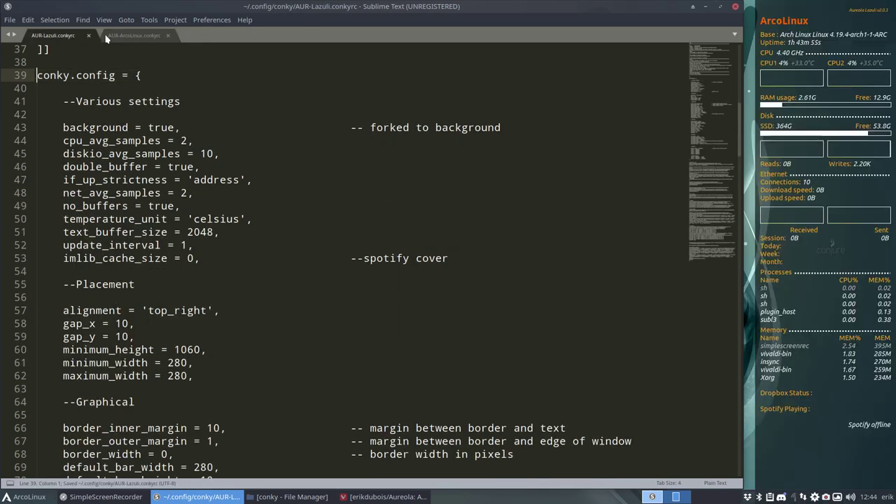
Examine the commented settings in AUR-ArcoLinux.conkyrc and compare them with the settings sections in AUR-Lazuli.conkyrc
left_click(120, 36)
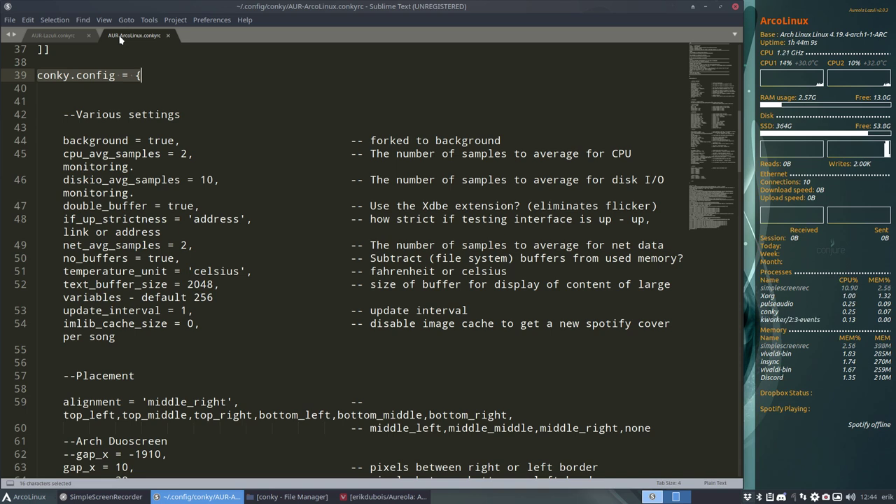
left_click(122, 114)
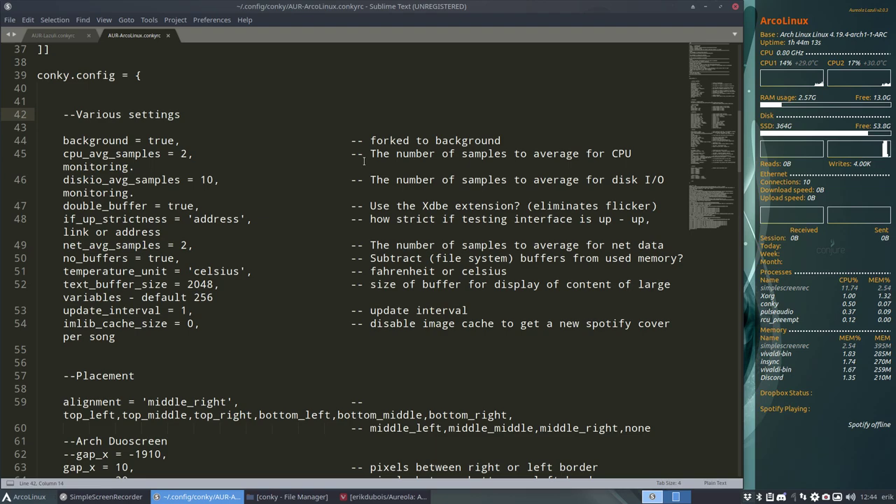
scroll(407, 336, "down", 12)
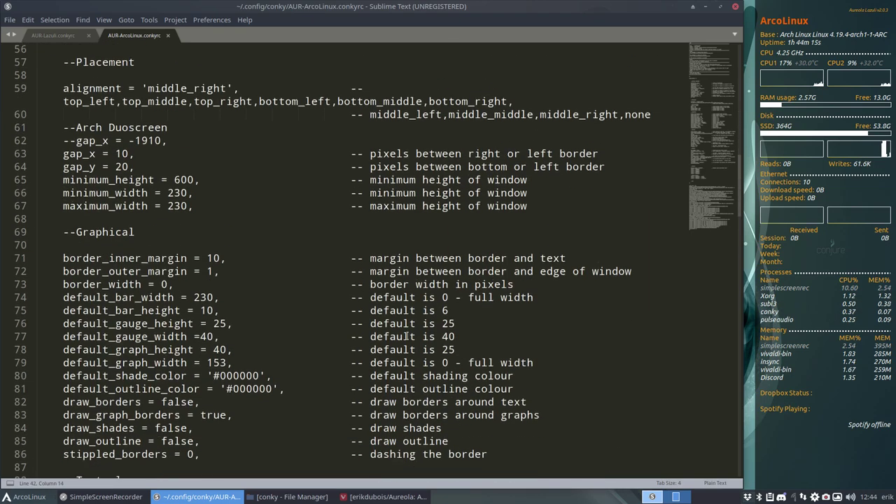
scroll(406, 336, "down", 1)
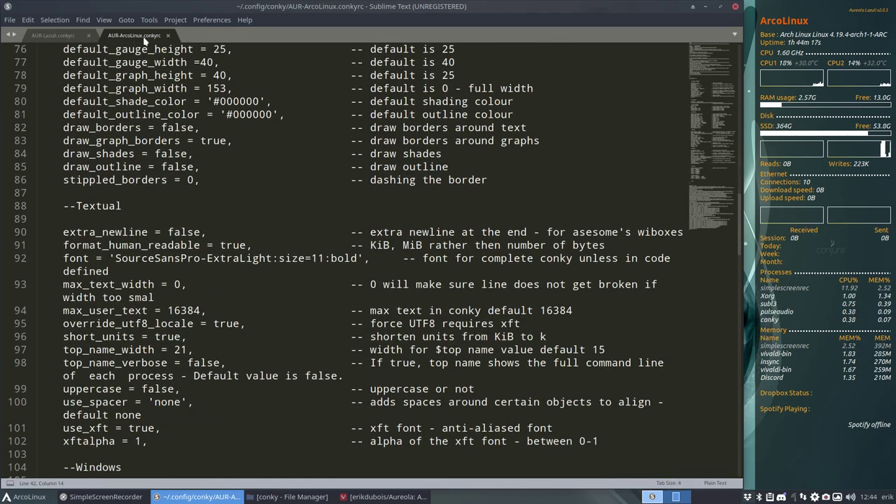
left_click(68, 36)
scroll(333, 276, "down", 20)
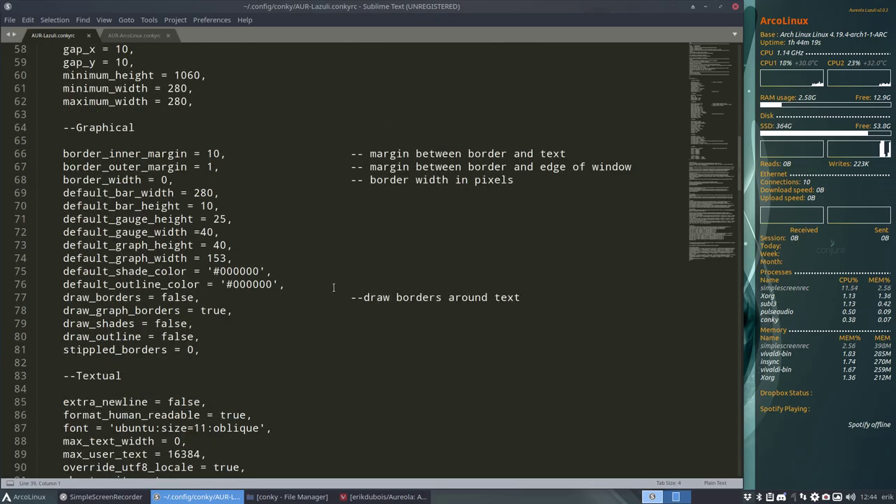
scroll(333, 289, "up", 4)
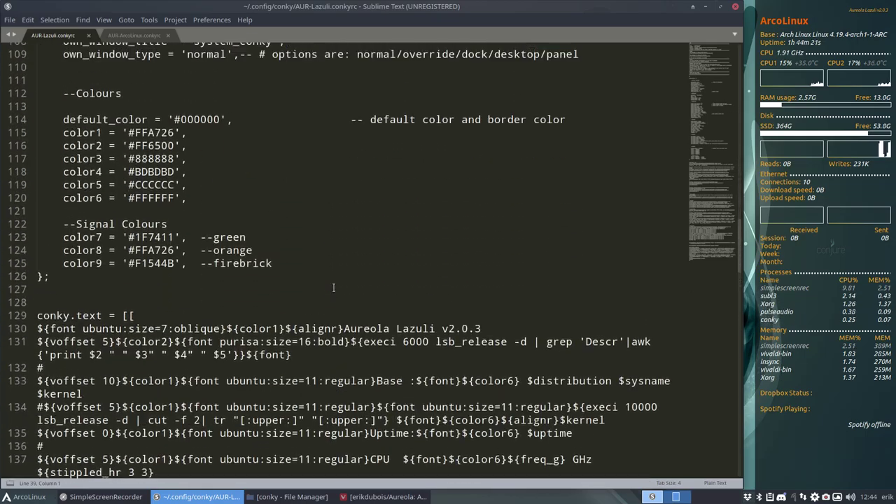
scroll(334, 289, "down", 12)
scroll(333, 288, "up", 20)
scroll(333, 287, "up", 12)
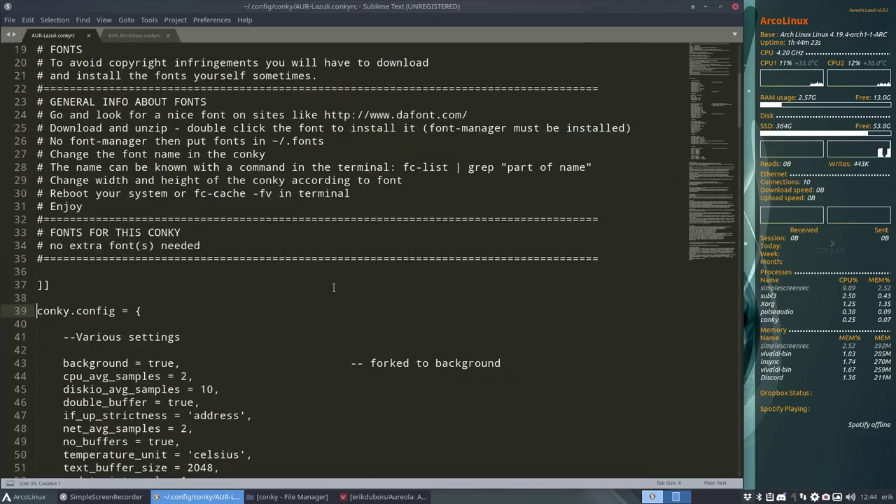
scroll(334, 287, "down", 3)
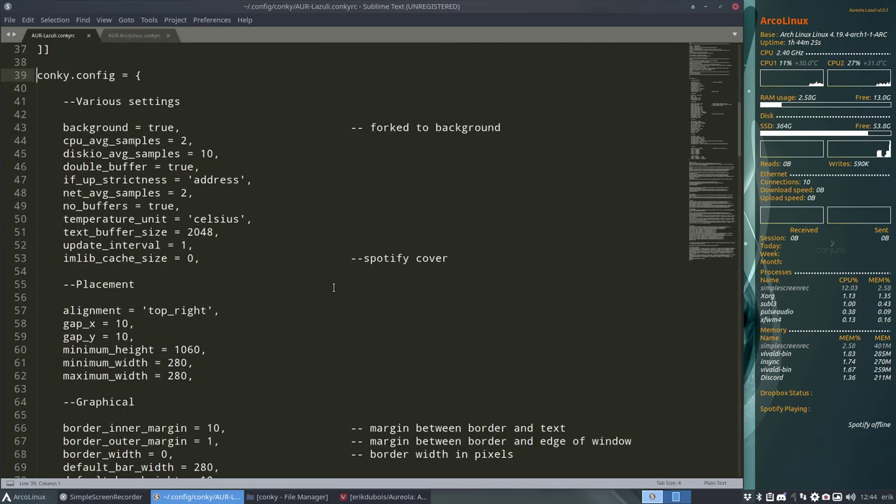
Delete the "Aureola Lazuli v2.0.3" title line at the start of the conky.text section and save the file
scroll(333, 287, "down", 18)
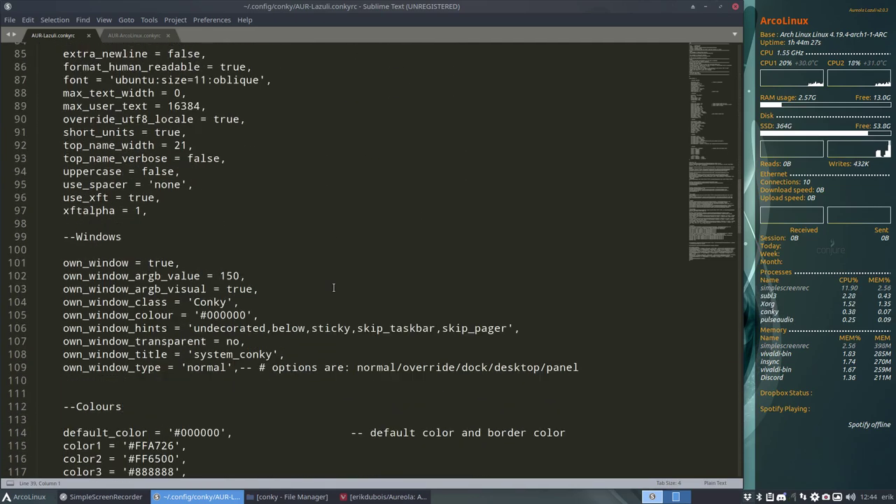
scroll(333, 288, "down", 5)
scroll(334, 287, "down", 2)
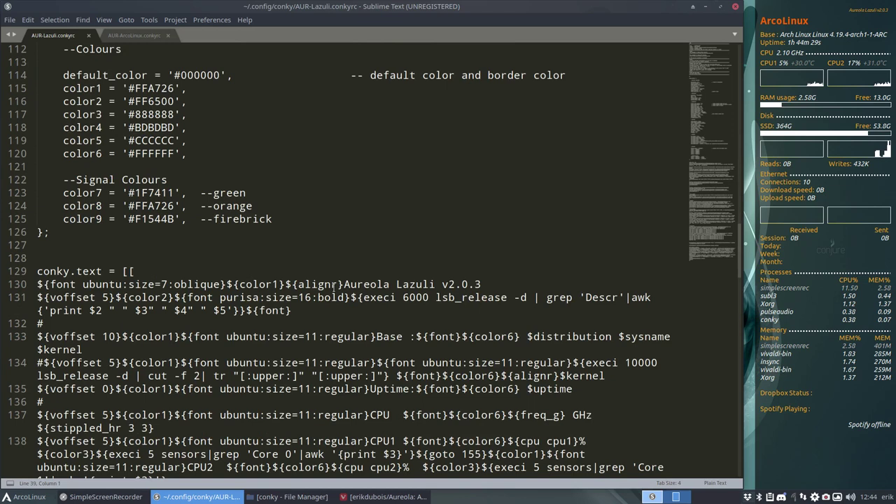
left_click_drag(500, 284, 36, 284)
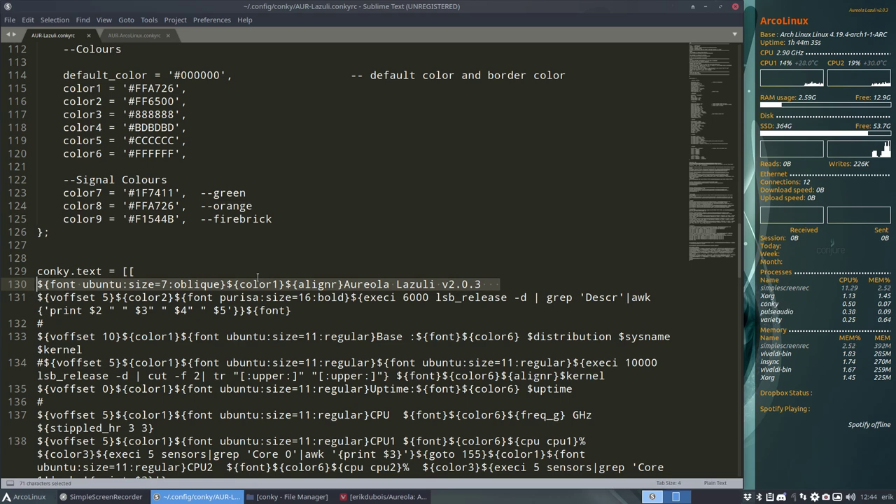
key("Delete")
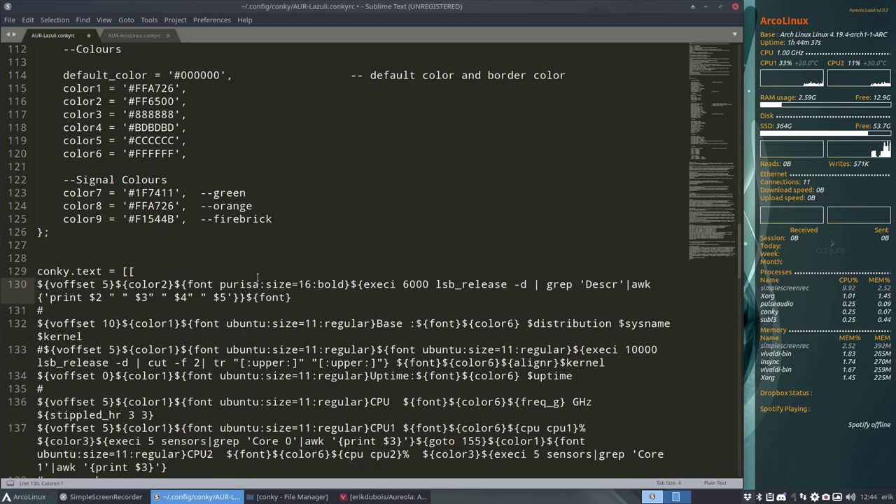
key("ctrl+s")
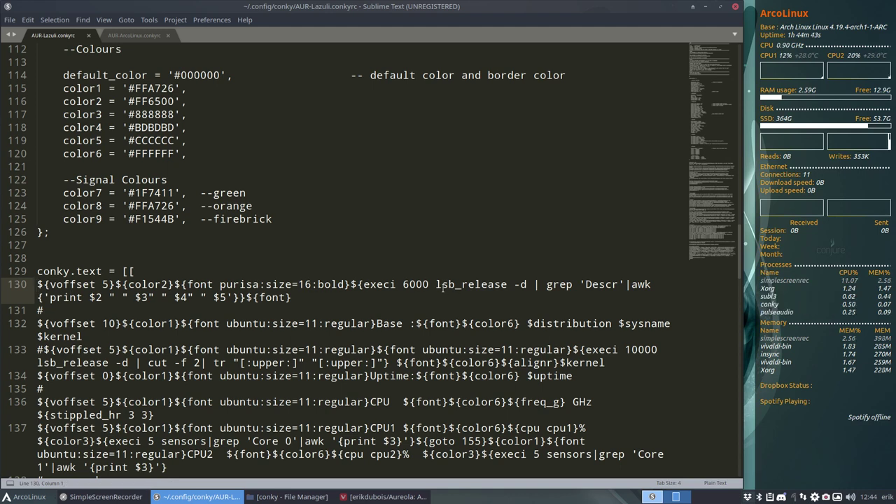
Examine the lsb_release -d | grep 'Descr' command in the first line of the conky.text section
left_click_drag(436, 284, 508, 284)
left_click(518, 284)
left_click_drag(597, 284, 603, 284)
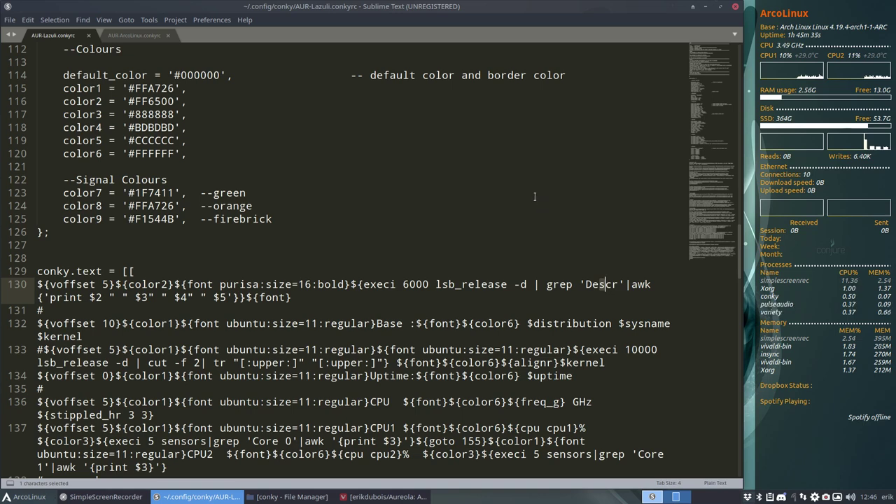
Look through the CPU, RAM, disk and network sections of conky.text down to the Ethernet and IP address lines
scroll(534, 196, "down", 5)
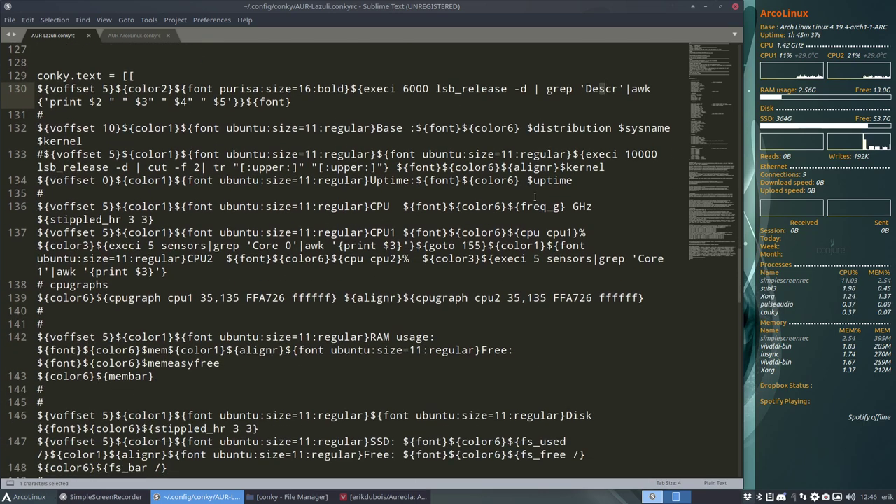
scroll(534, 197, "down", 3)
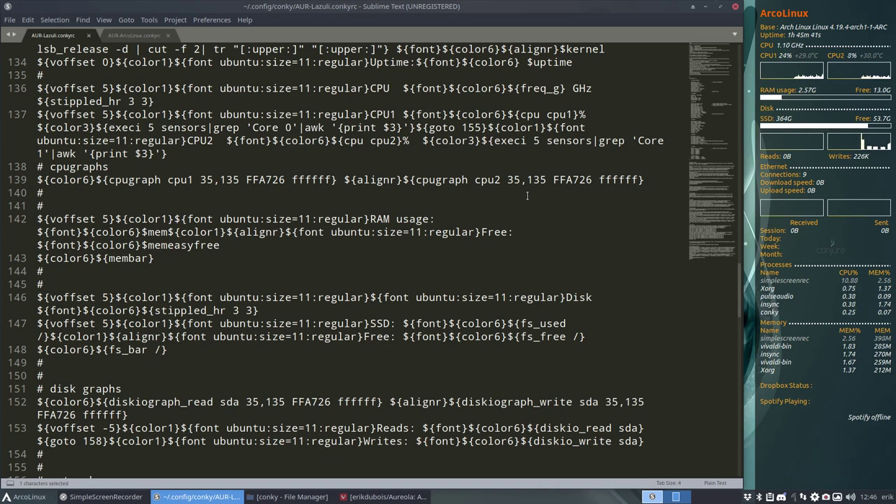
scroll(528, 196, "down", 3)
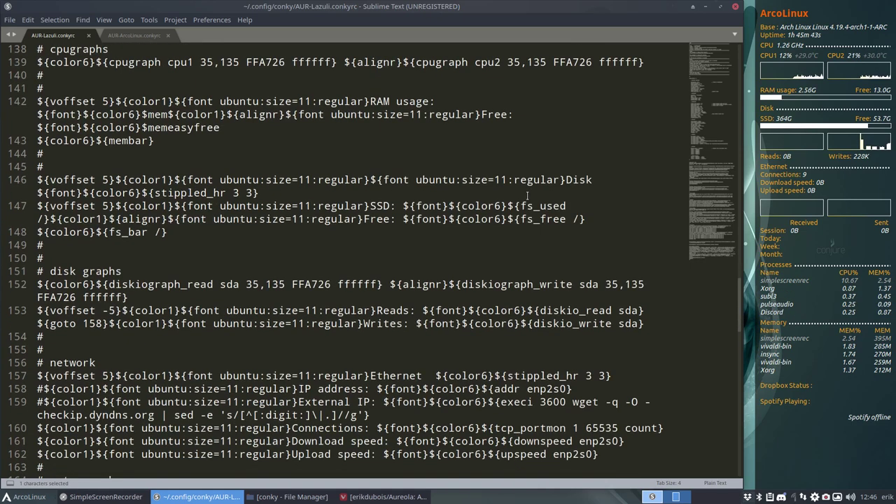
scroll(528, 197, "down", 2)
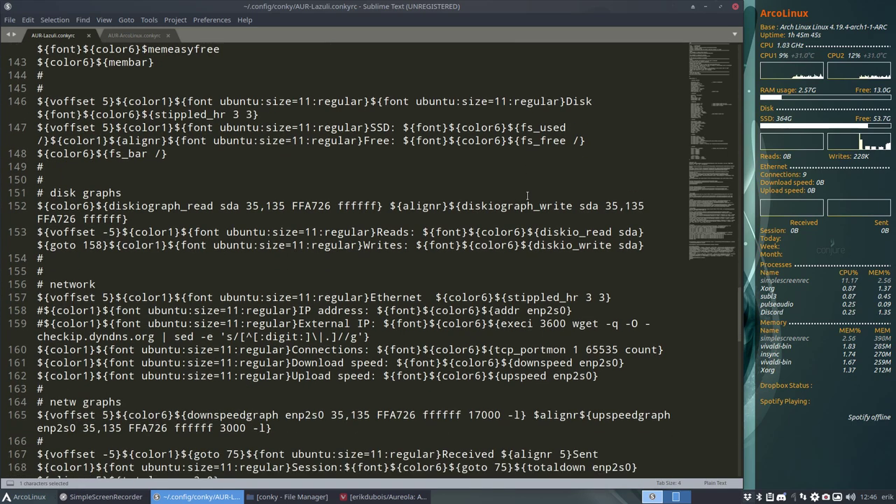
double_click(403, 297)
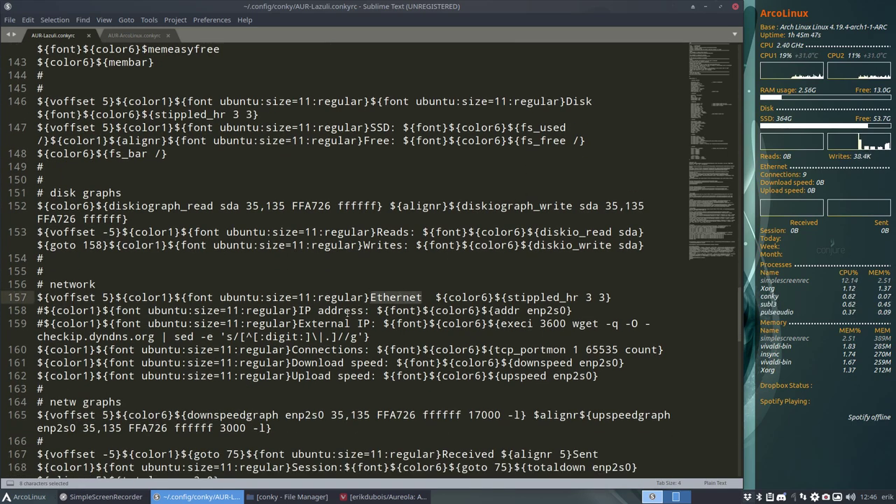
double_click(341, 311)
Replace the interface name enp2s0 with enp0s31f6 in the IP address and Download speed lines of the network section
double_click(545, 310)
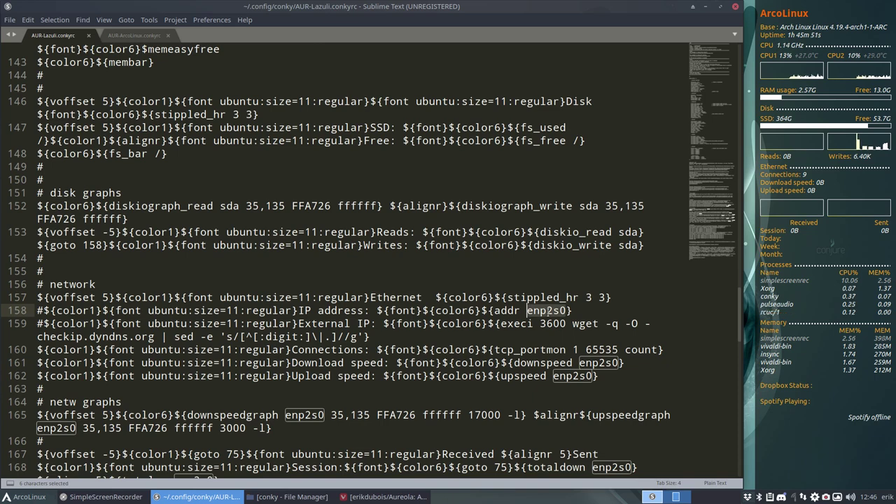
mouse_move(2, 253)
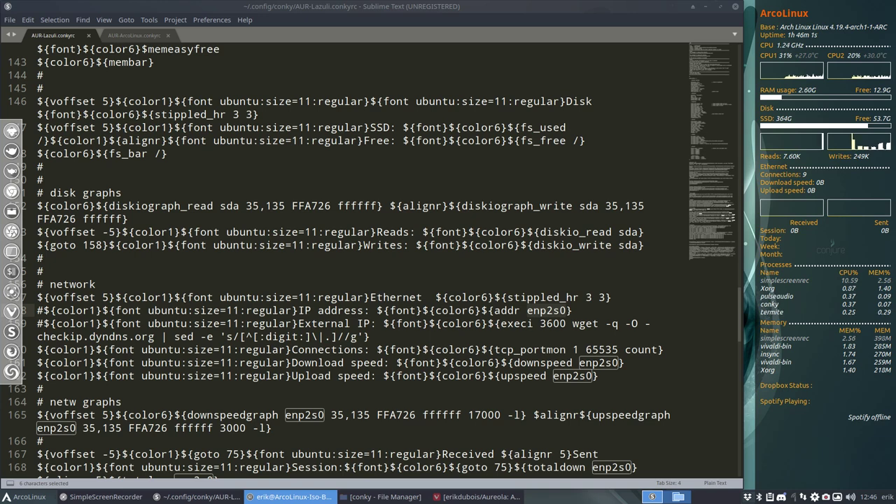
key("Left")
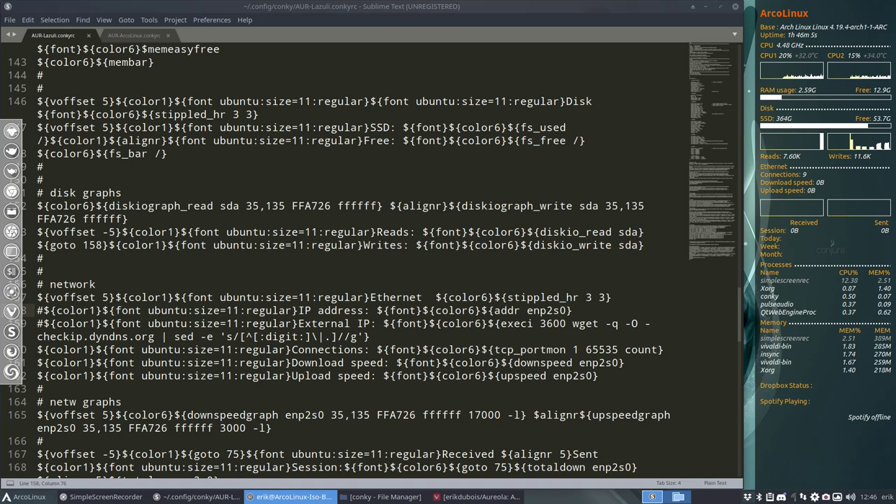
key("alt+Tab")
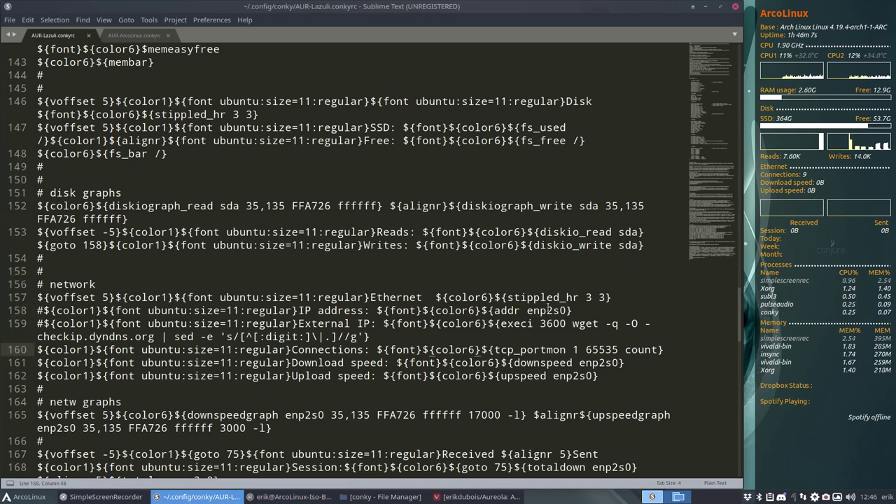
key("ctrl+d")
type("enp0s31f6")
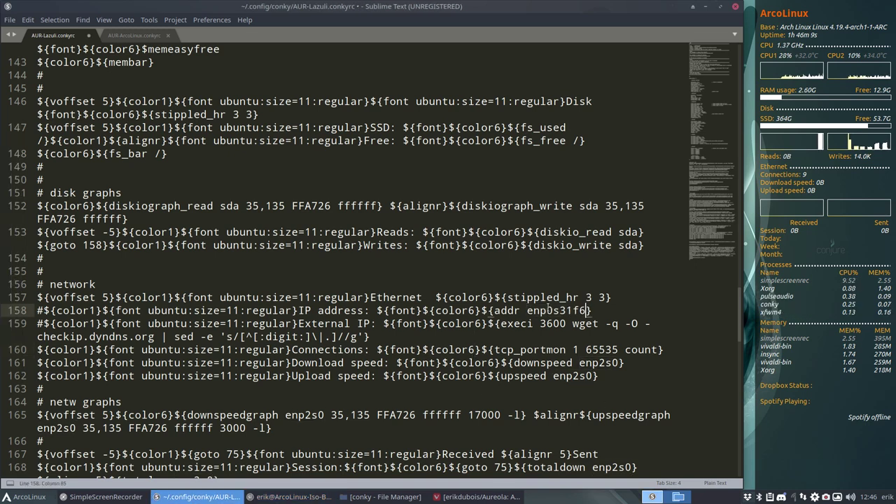
double_click(594, 363)
type("enp0s31f6")
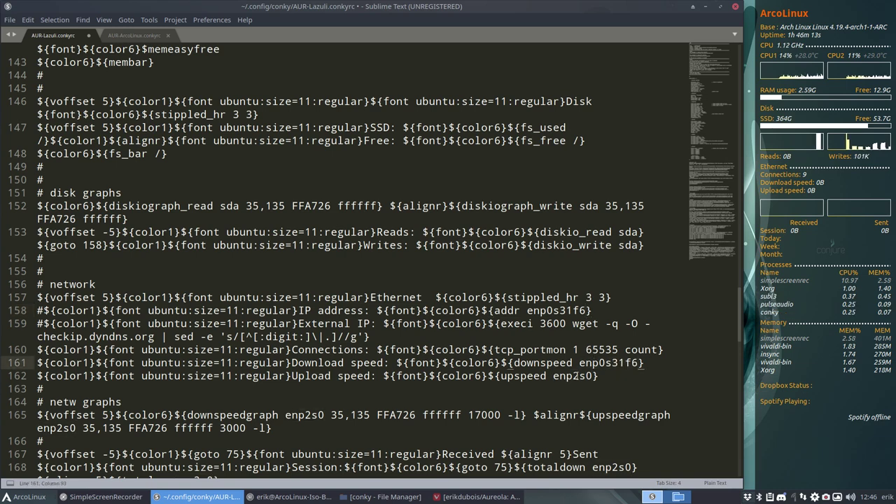
Replace all remaining occurrences of enp2s0 with enp0s31f6 throughout AUR-Lazuli.conkyrc and save the file
double_click(581, 376)
key("ctrl+h")
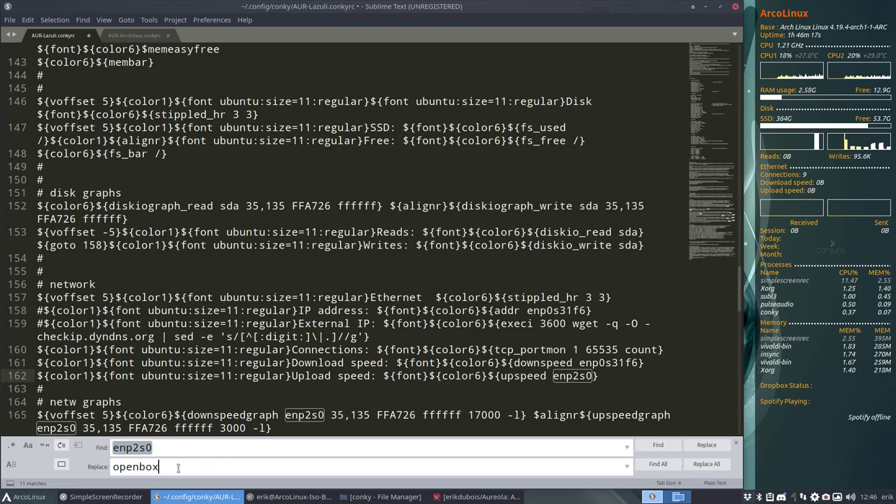
left_click_drag(179, 468, 95, 468)
type("enp0s31f6")
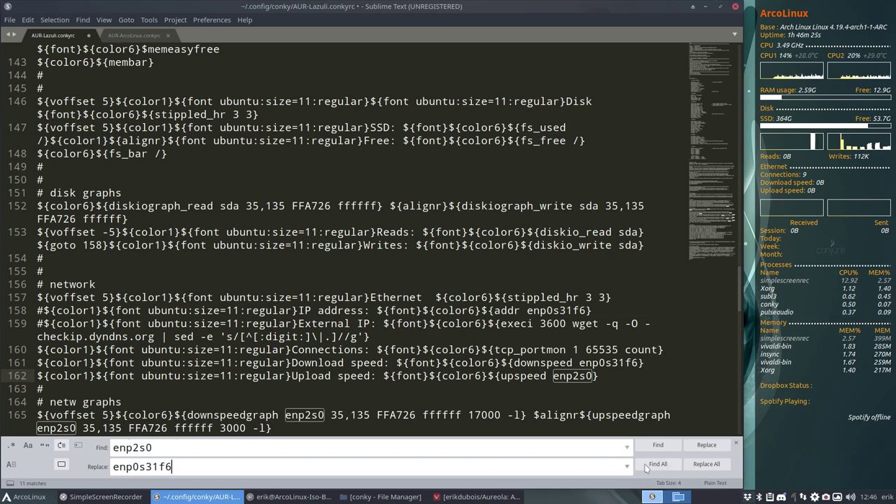
left_click(706, 464)
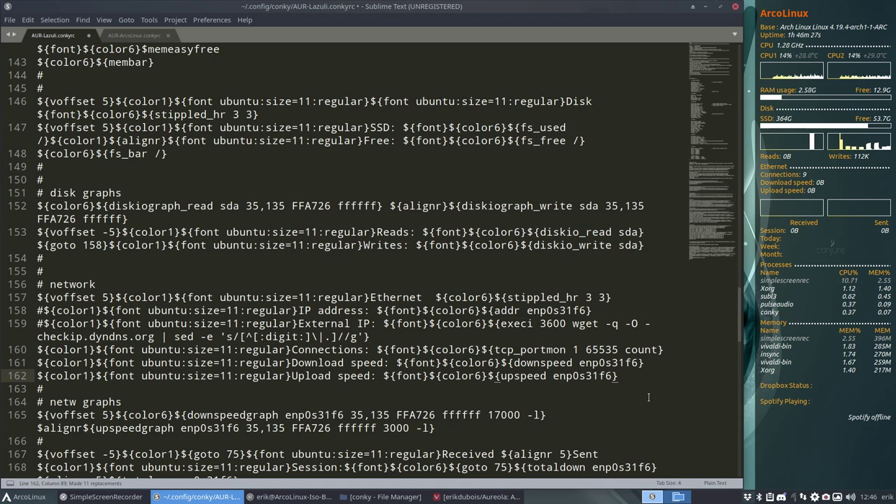
key("ctrl+s")
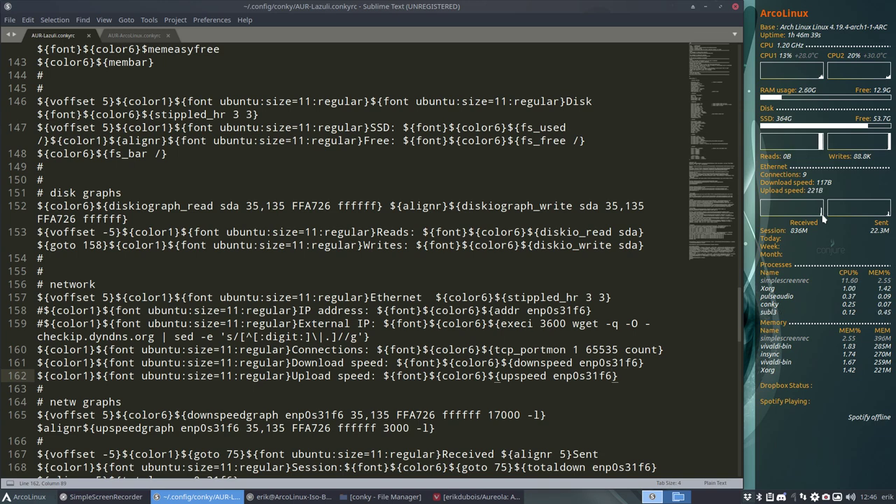
Examine the lines using enp0s31f6 and the process and memory lists that follow the network section
left_click(580, 362)
left_click_drag(580, 363, 641, 363)
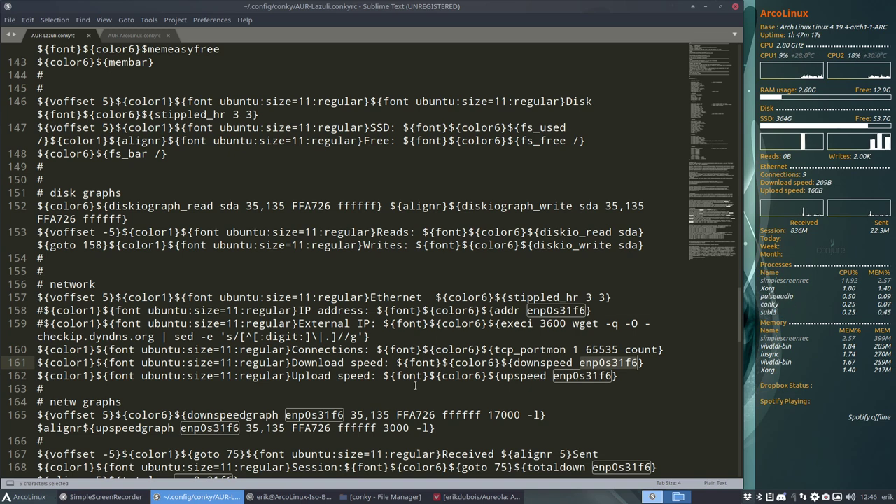
scroll(416, 385, "down", 1)
scroll(416, 385, "down", 4)
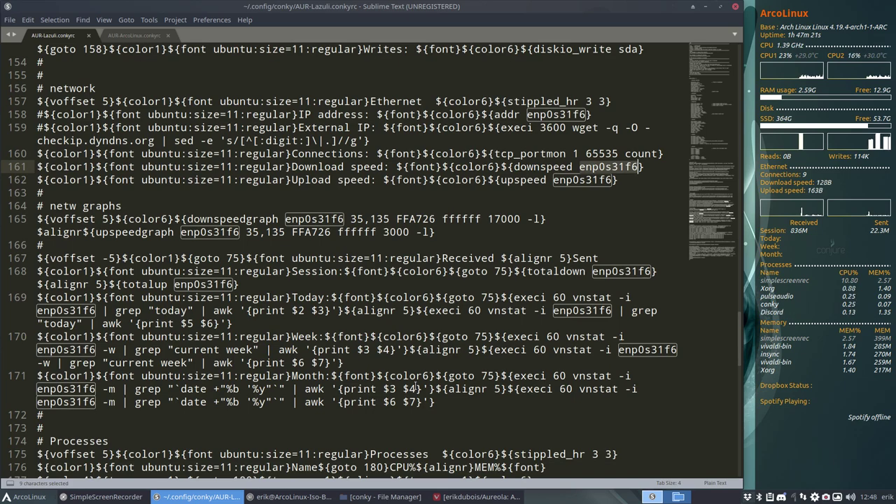
scroll(416, 386, "down", 3)
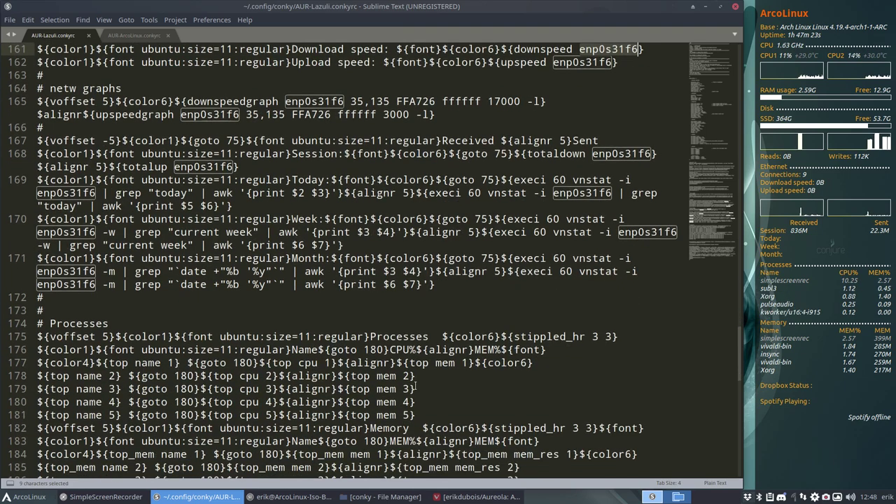
scroll(416, 386, "down", 3)
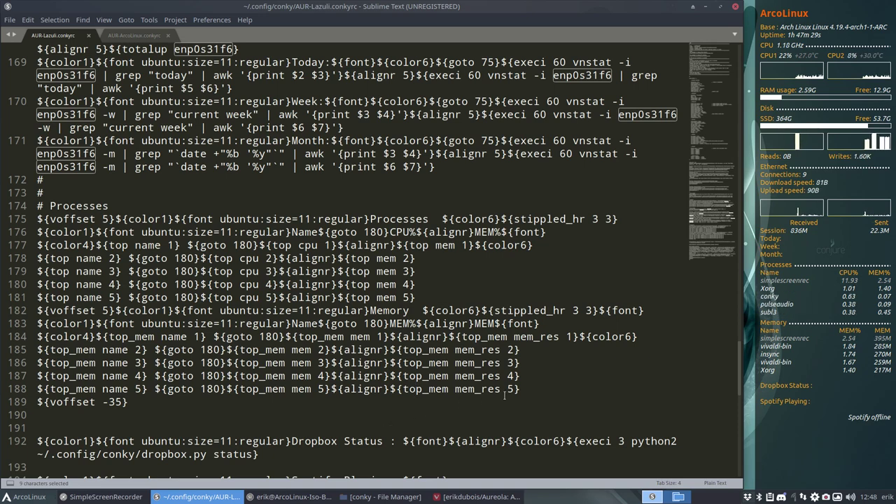
left_click_drag(521, 390, 263, 397)
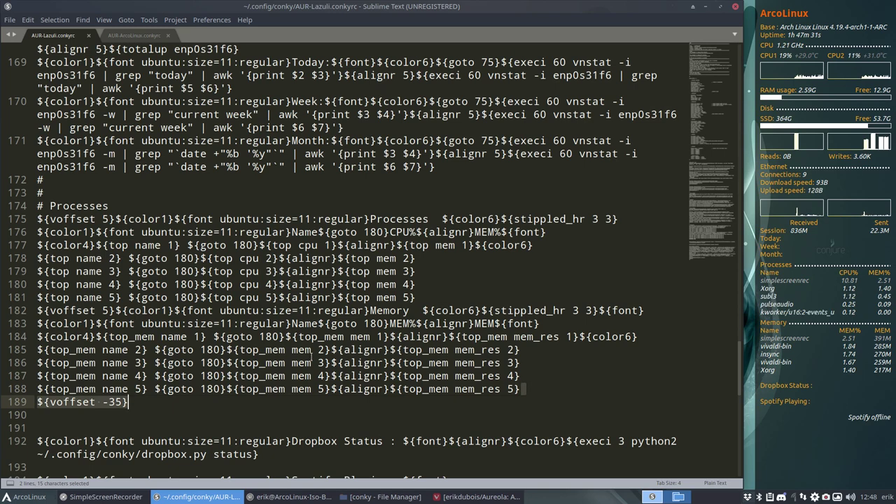
left_click_drag(436, 288, 37, 258)
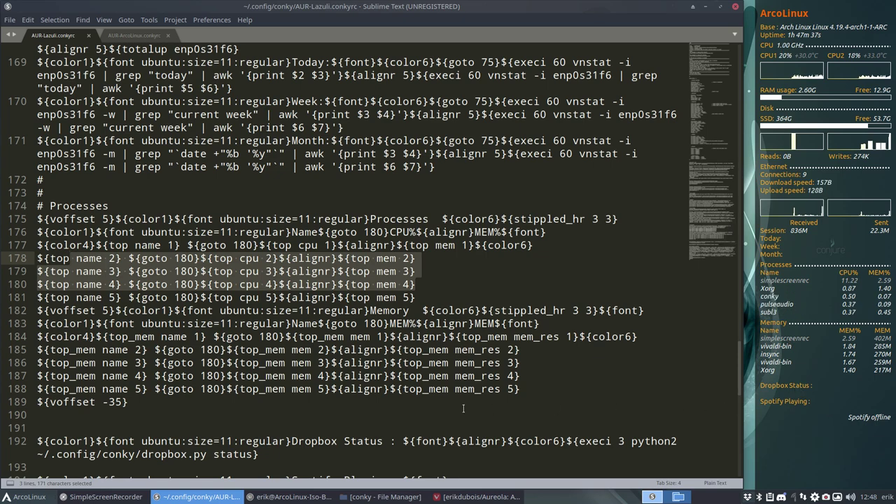
Delete the Spotify block from ${if_running spotify} through ${endif} at the end of conky.text
scroll(463, 408, "down", 3)
scroll(464, 407, "down", 12)
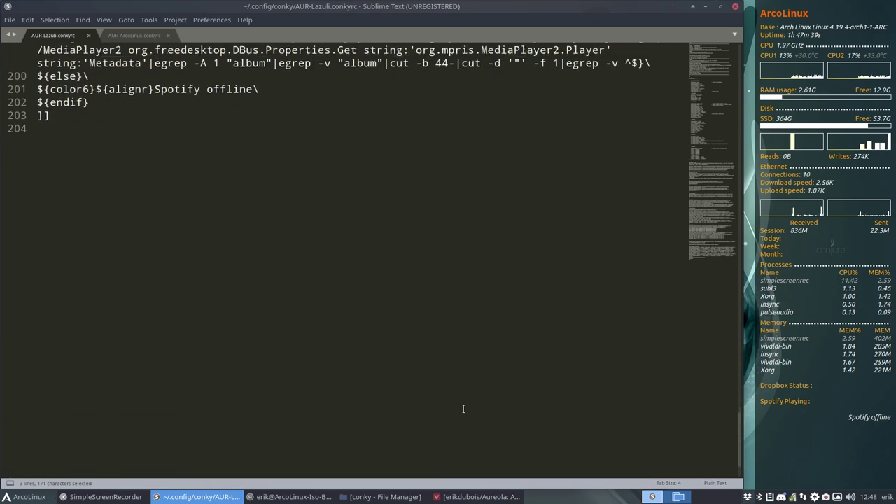
scroll(463, 409, "up", 5)
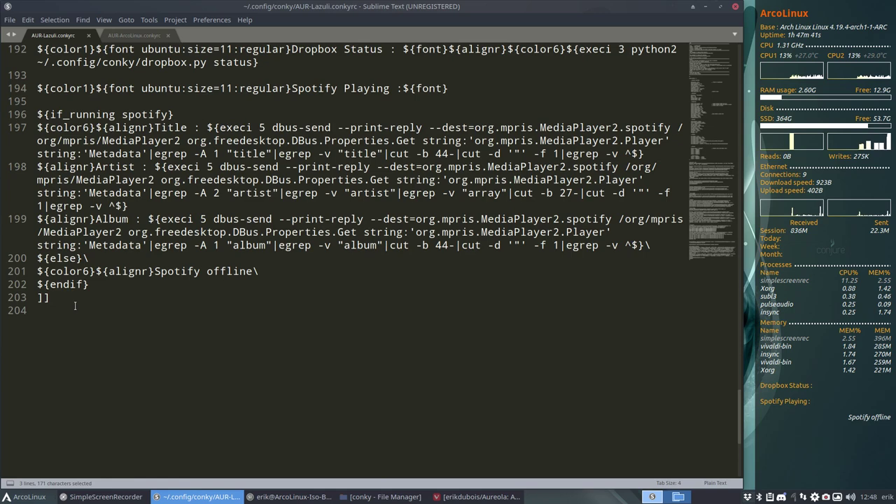
left_click_drag(100, 284, 37, 114)
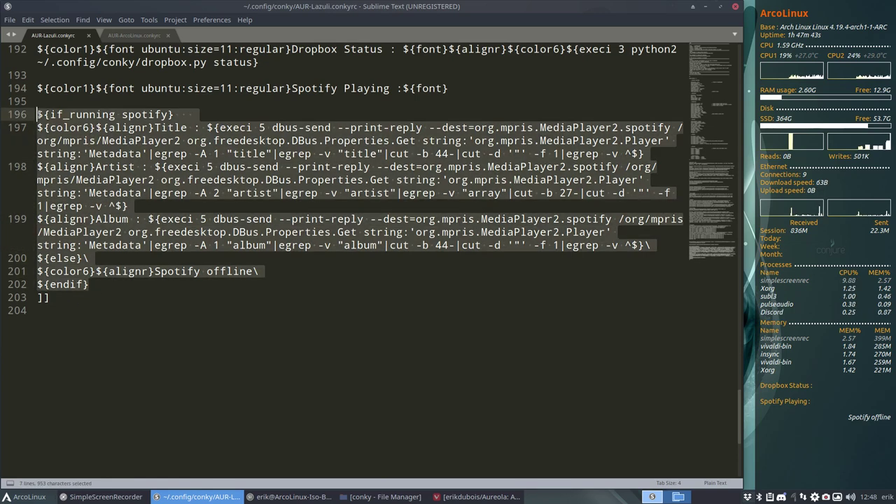
key("BackSpace")
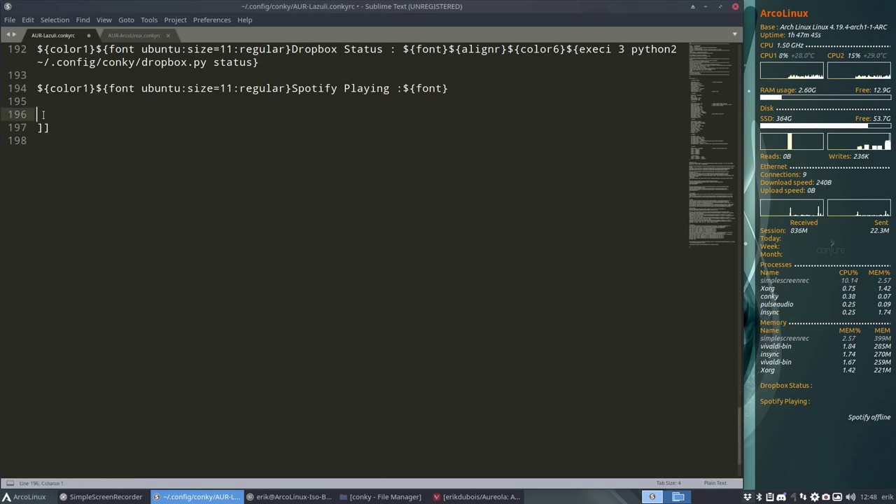
Delete the Dropbox Status and Spotify Playing lines with the surplus blank lines before the closing brackets, and save the file
left_click(158, 137)
scroll(250, 126, "down", 1)
scroll(251, 154, "up", 4)
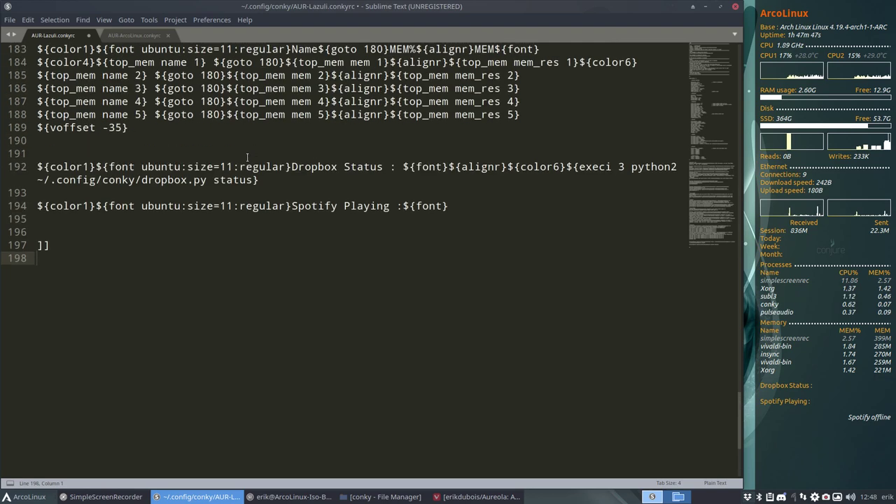
left_click_drag(448, 206, 1, 153)
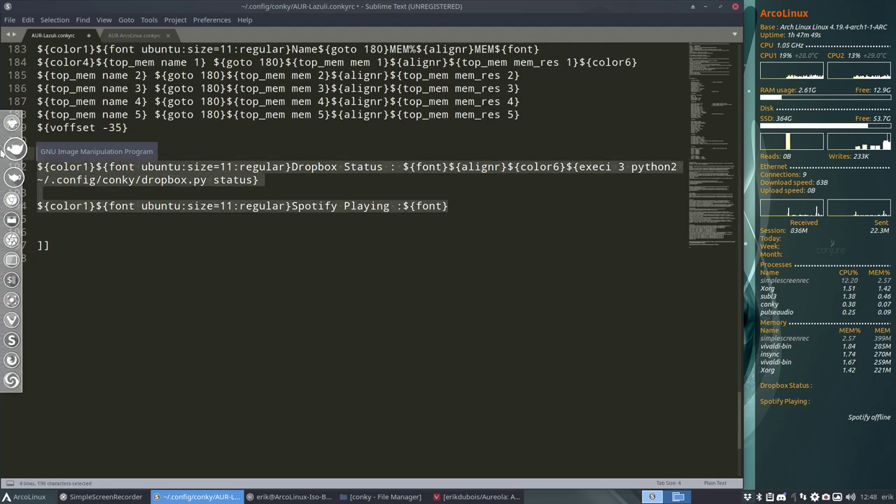
key("Delete")
key("Delete")
key("Delete")
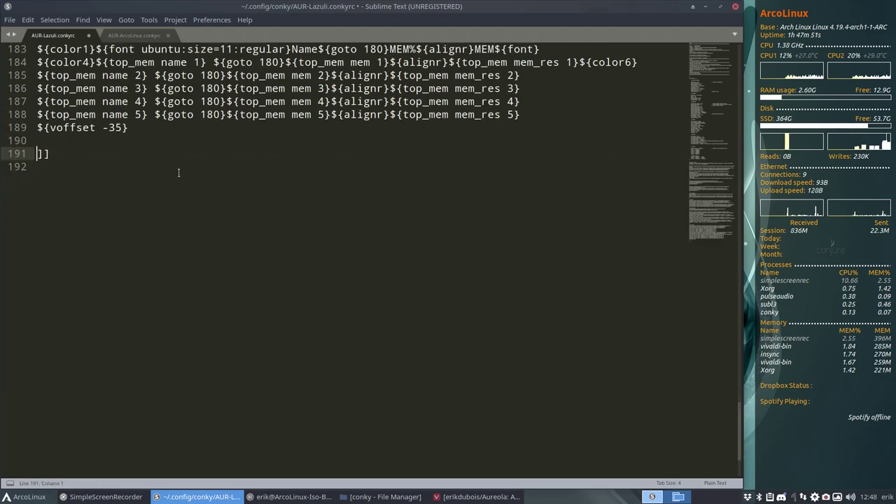
key("Delete")
key("BackSpace")
key("ctrl+s")
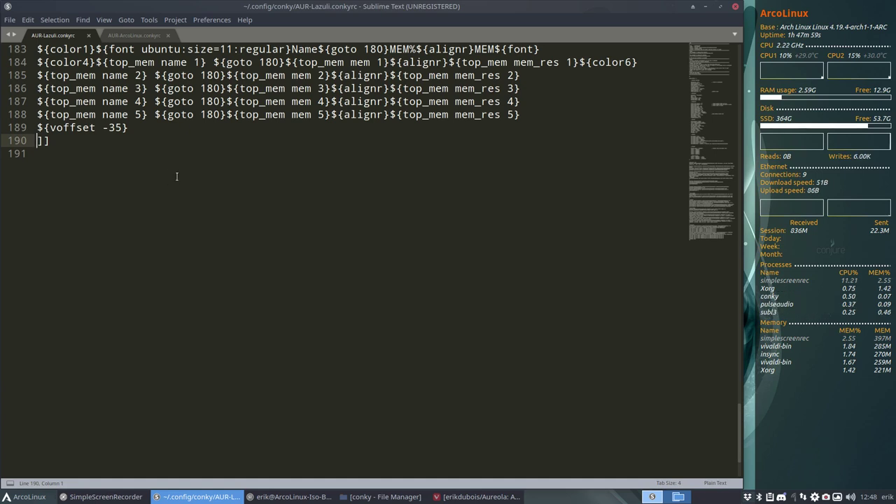
Delete the ${voffset -35} line directly above the closing brackets of conky.text and save the file
scroll(175, 176, "up", 2)
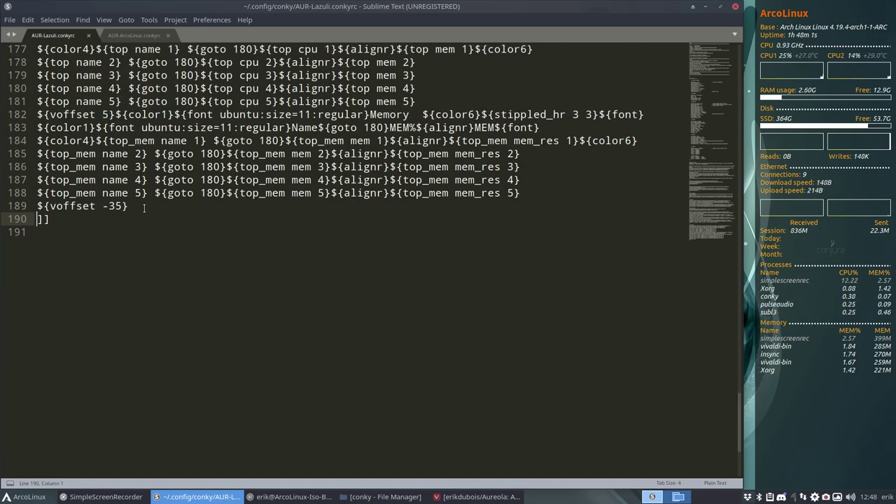
left_click_drag(140, 209, 20, 204)
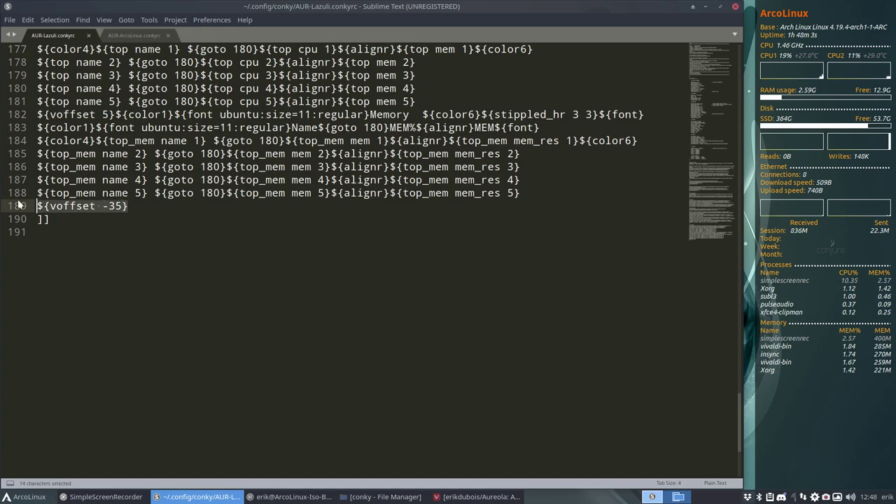
key("BackSpace")
key("Delete")
key("ctrl+s")
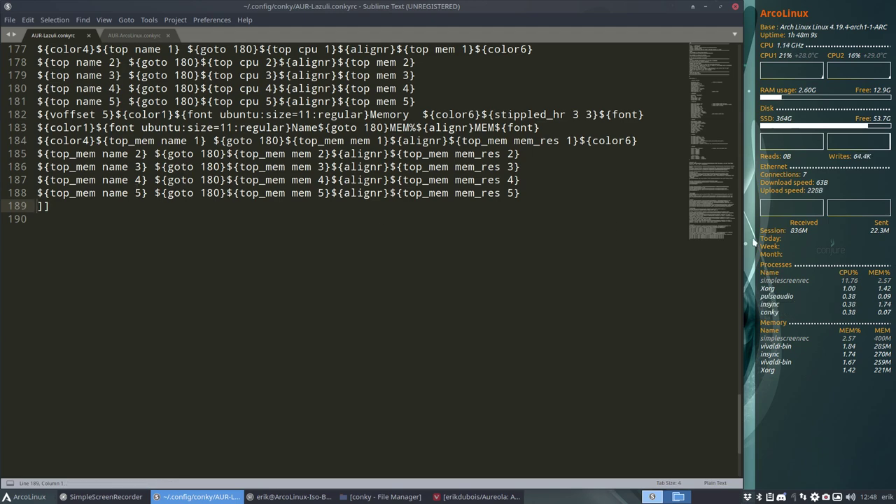
Examine the vnstat commands in the Today, Week and Month lines of the network section
scroll(206, 212, "up", 3)
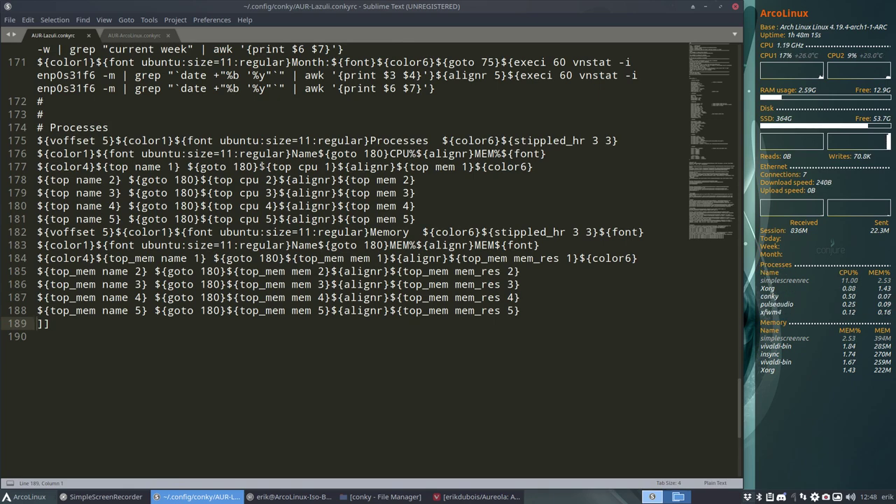
scroll(229, 183, "up", 3)
scroll(229, 183, "up", 1)
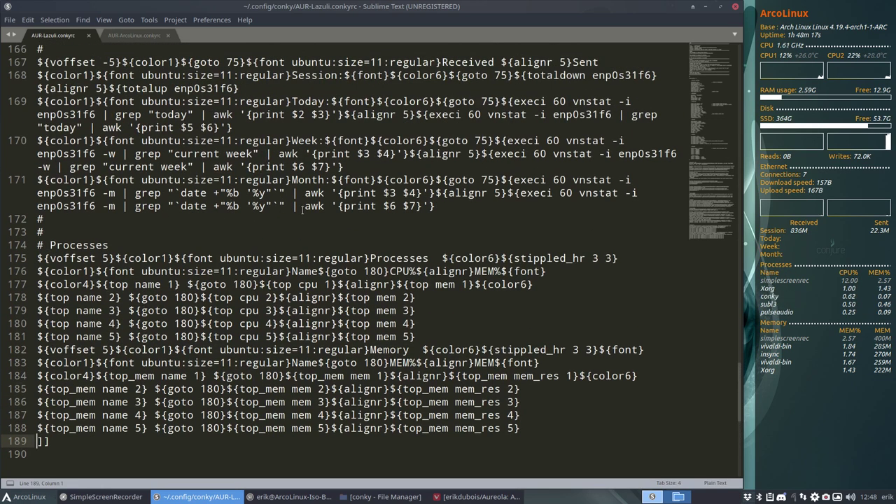
double_click(576, 180)
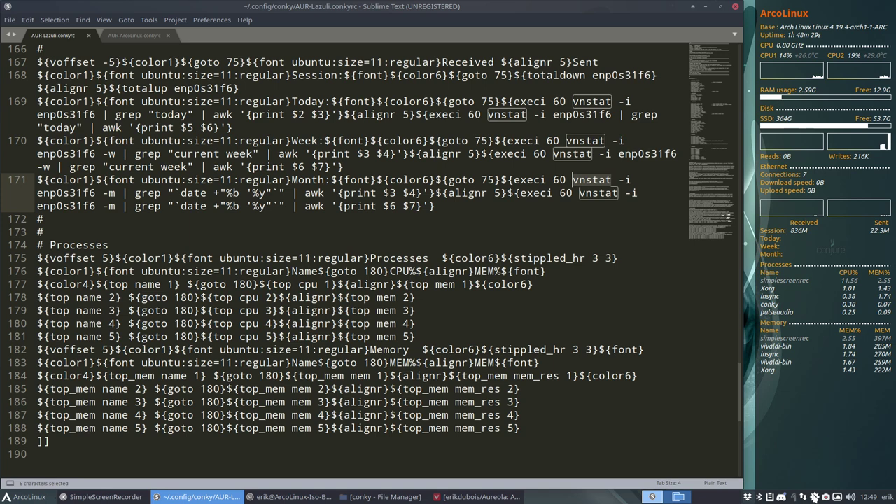
Search the package manager for vnstat, view its entry, and close the package manager
left_click(815, 497)
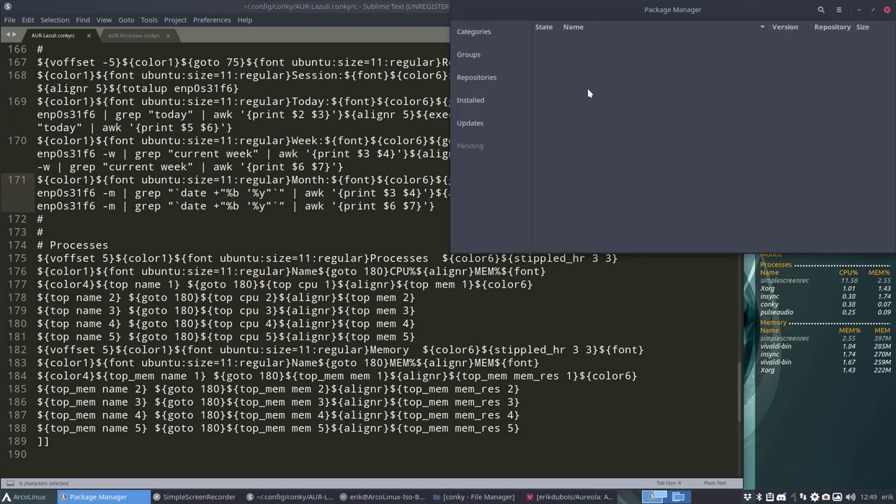
left_click(821, 11)
type("vnstat")
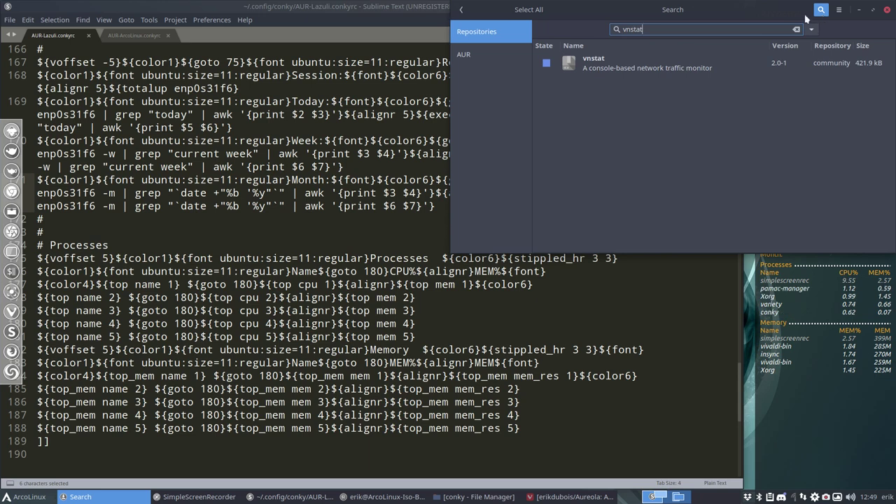
left_click(603, 65)
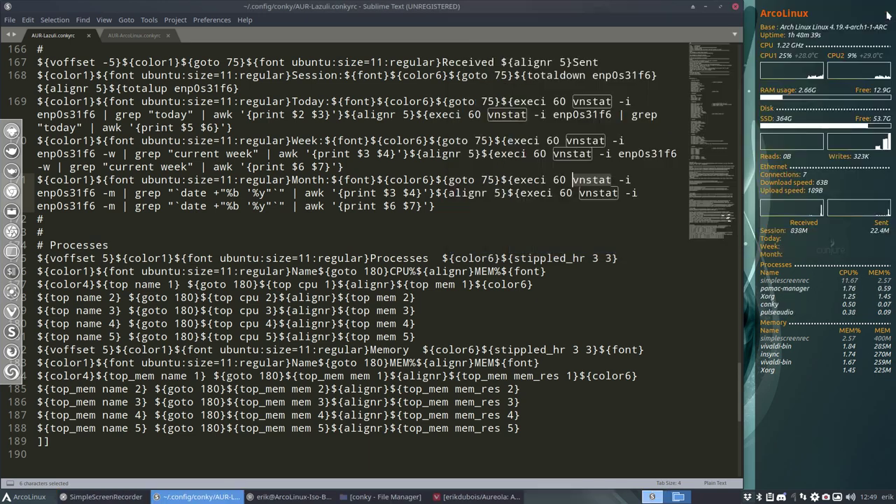
left_click(888, 10)
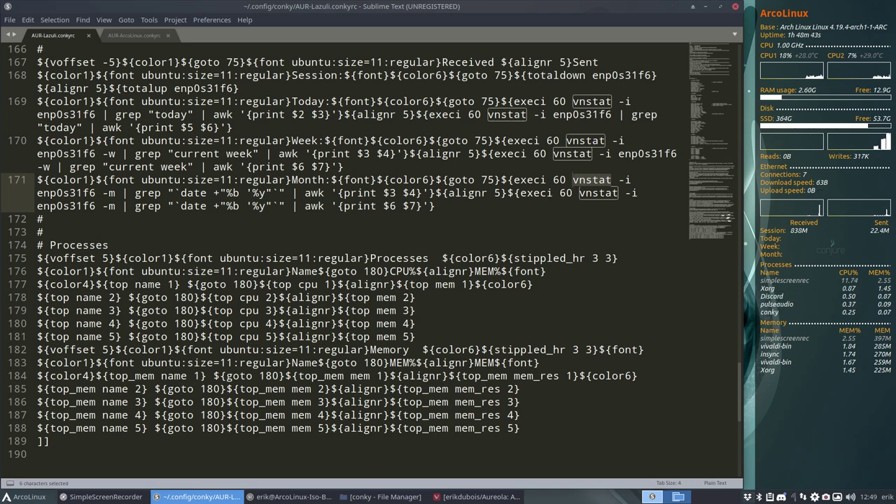
Copy the command vnstat -i enp0s31f6 -w from the Week line and switch to the terminal, returning to the editor to finish
mouse_move(7, 252)
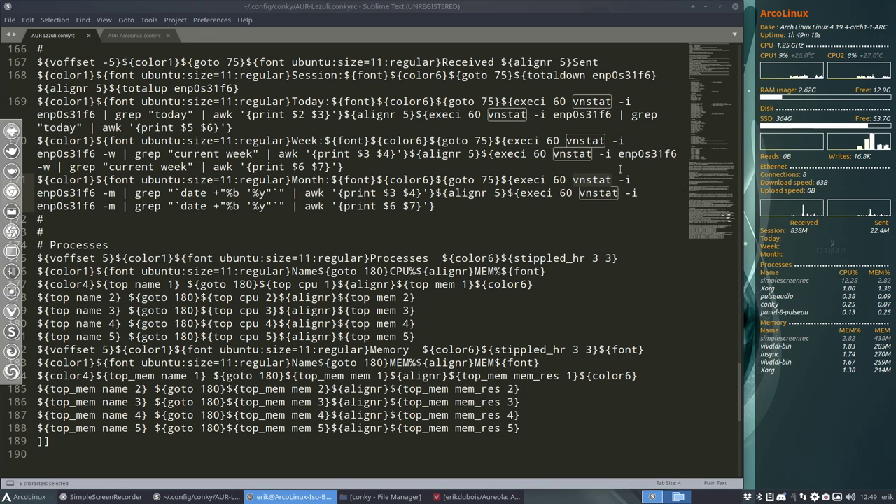
left_click(573, 154)
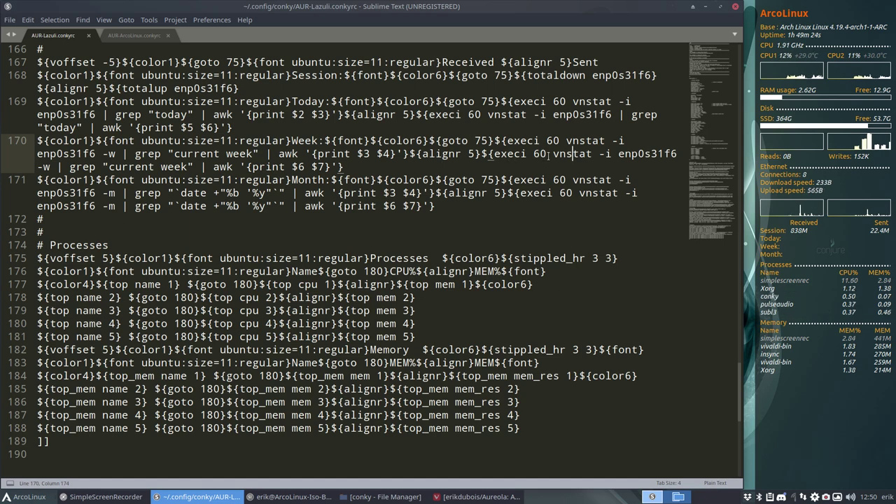
left_click_drag(554, 154, 49, 167)
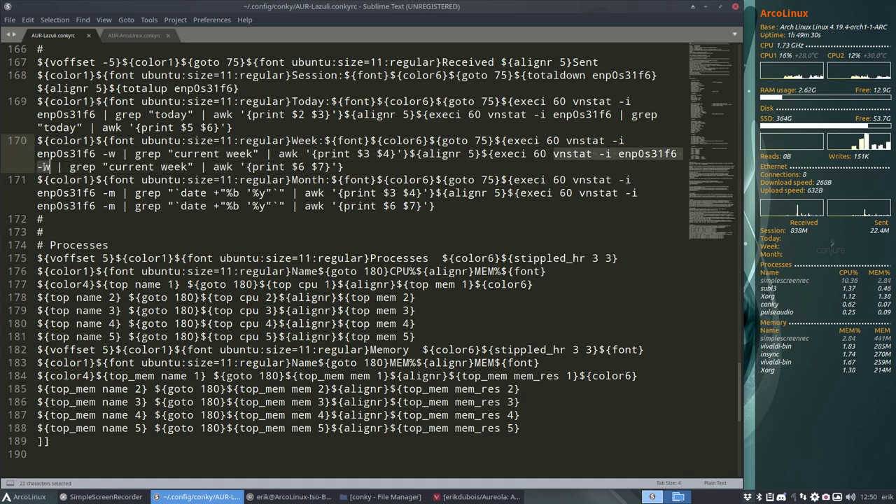
right_click(47, 168)
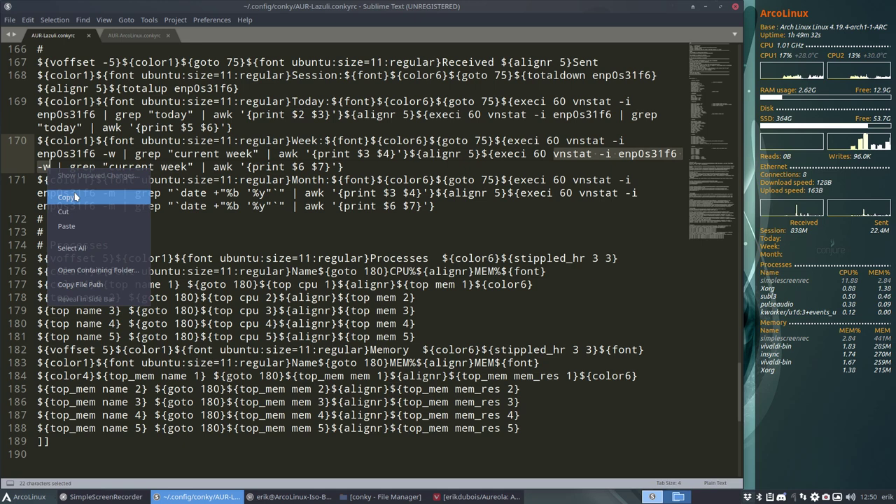
left_click(68, 198)
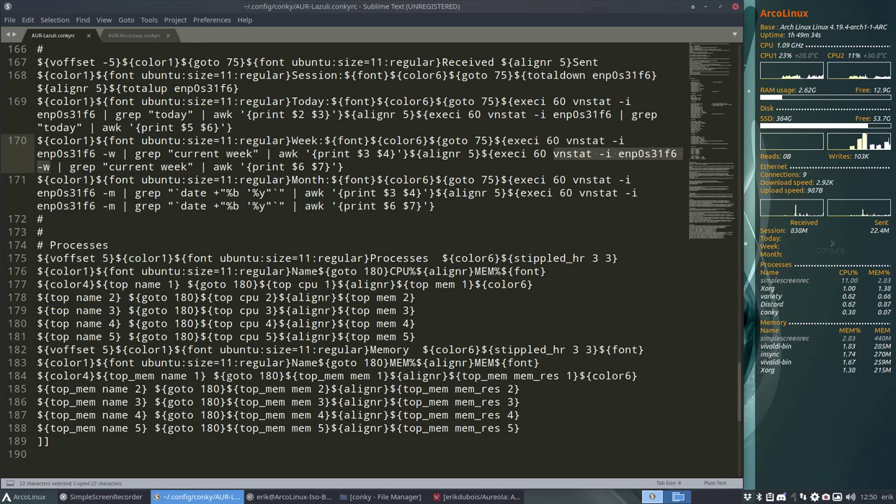
left_click(287, 497)
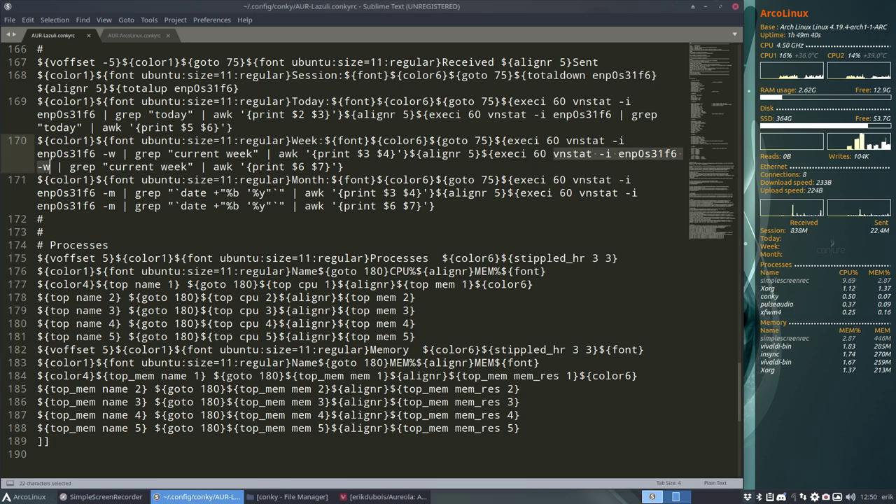
left_click(617, 209)
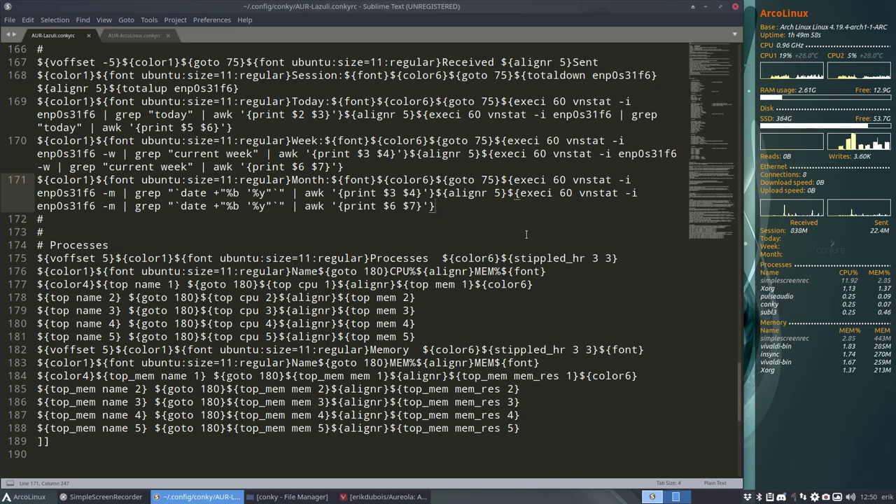
Search the Lazuli config for graph and step through the matches to the cpugraphs section of conky.text
scroll(536, 234, "up", 1)
scroll(536, 234, "up", 4)
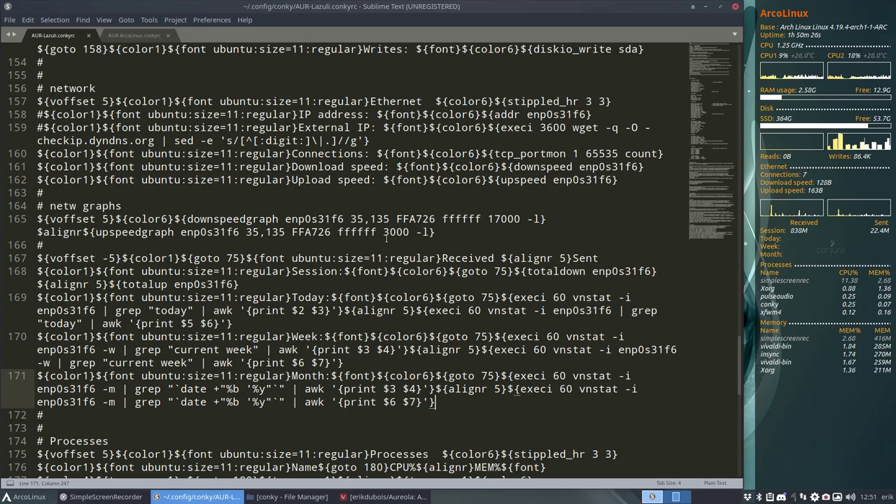
scroll(385, 249, "up", 6)
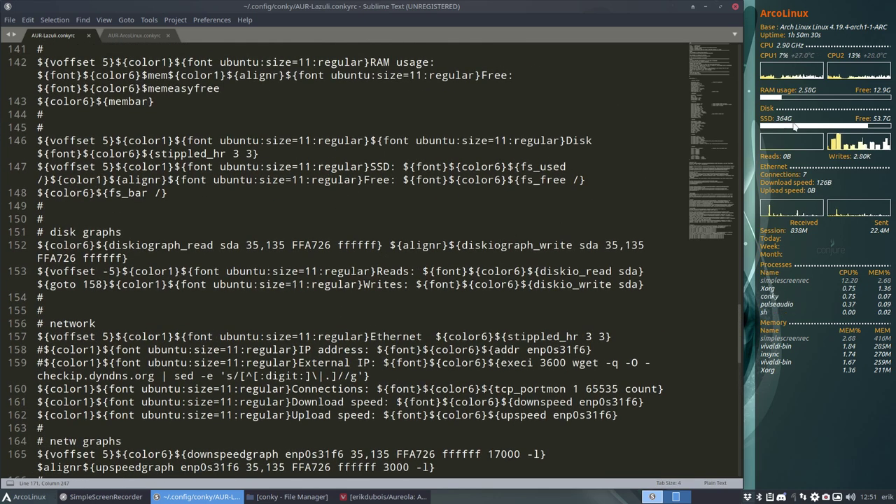
scroll(499, 206, "up", 7)
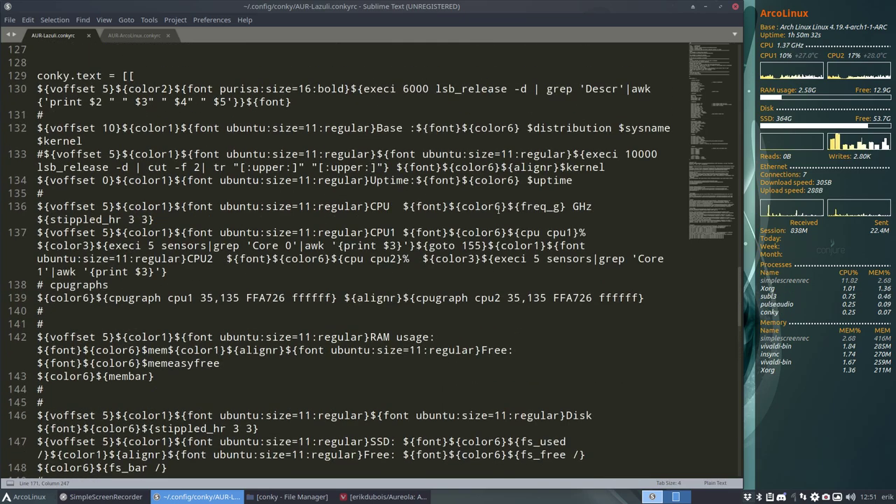
key("ctrl+f")
type("graph")
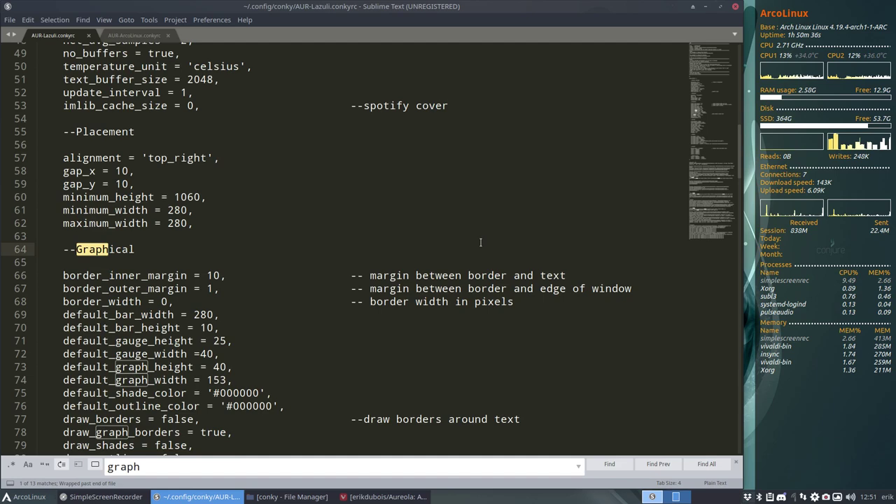
left_click(616, 466)
left_click(616, 467)
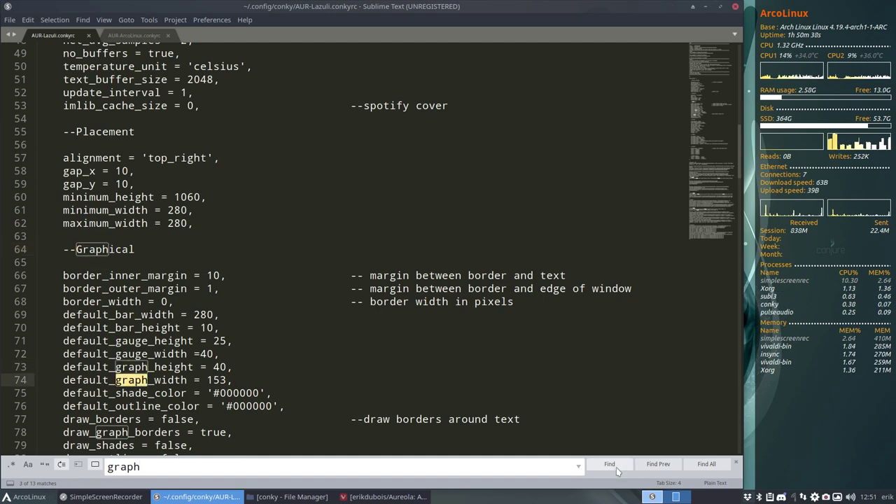
left_click(616, 467)
left_click(616, 467)
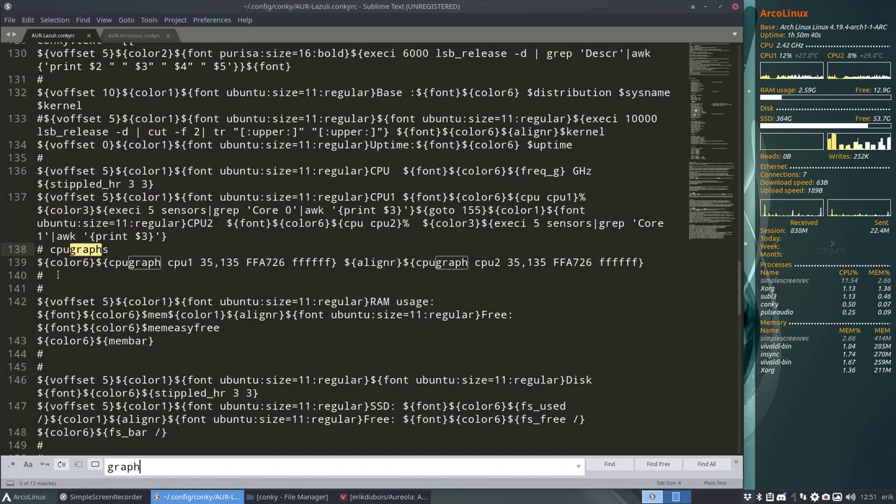
Copy the FFA726 colour code of the cpu1 graph in the cpugraphs section
double_click(145, 260)
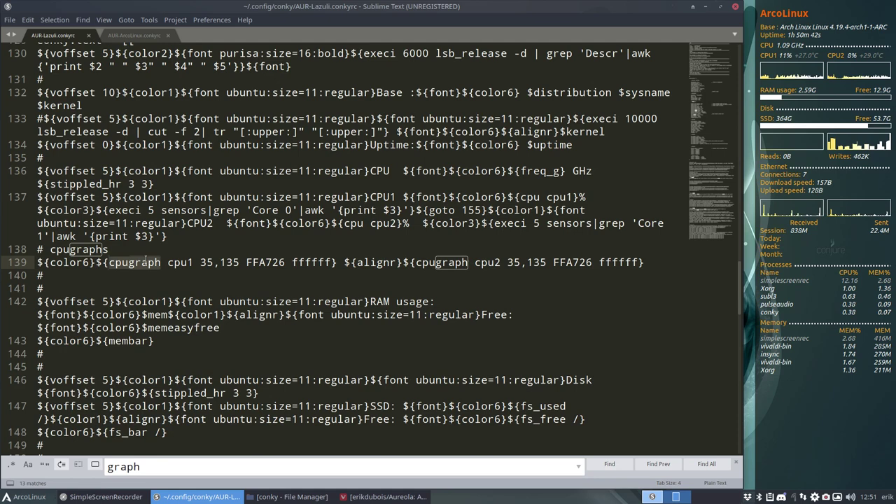
left_click(183, 263)
left_click(247, 262)
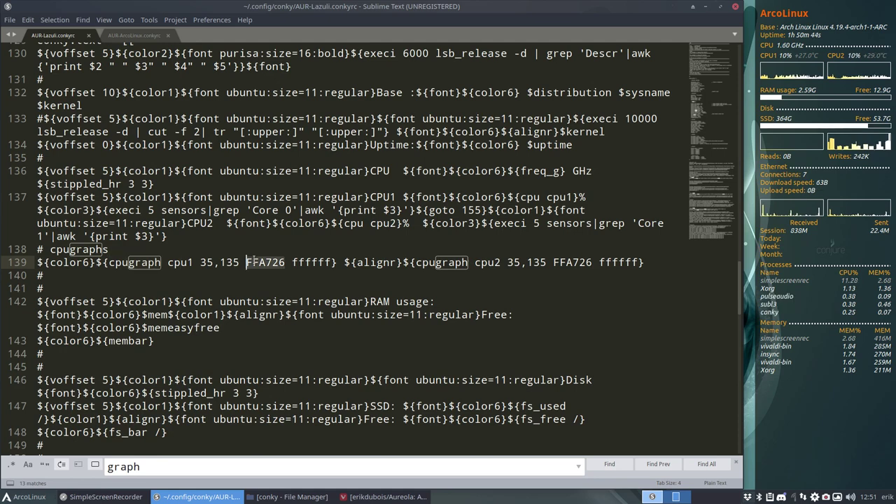
double_click(254, 262)
key("ctrl+c")
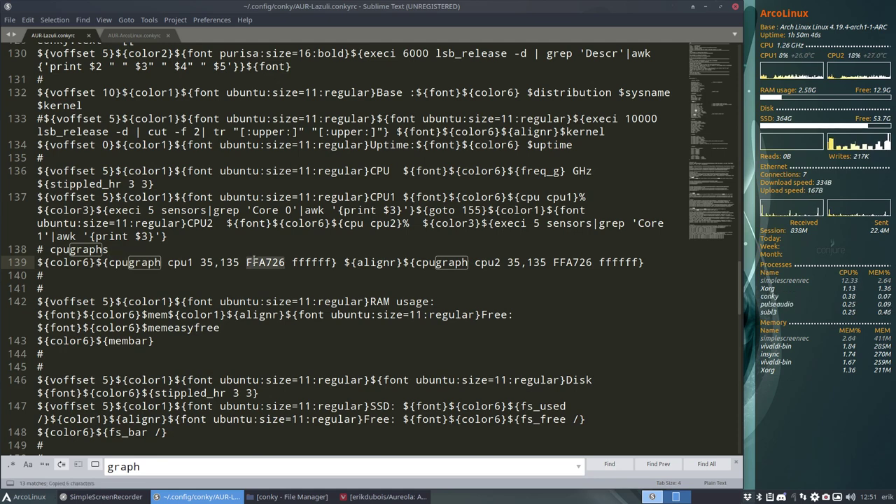
Look up FFA726 in a new tab of the Vivaldi browser, open the ColorHexa result, and return to the Sublime Text editor
left_click(386, 498)
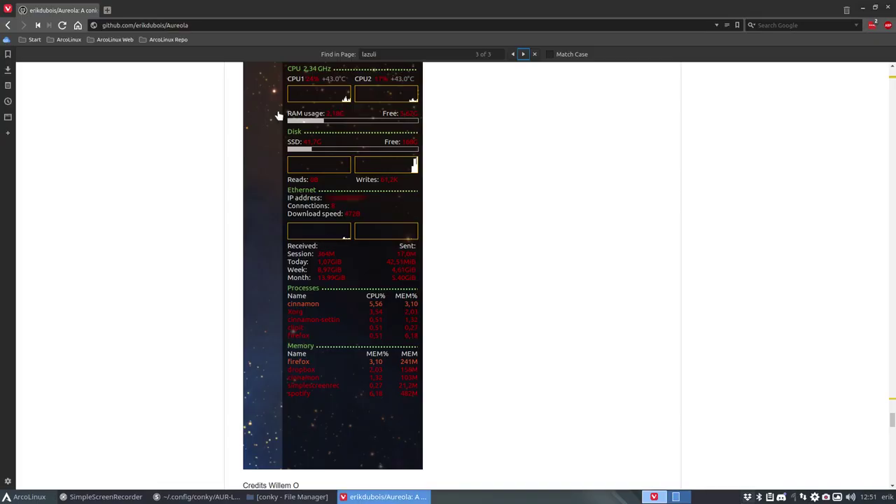
left_click(107, 10)
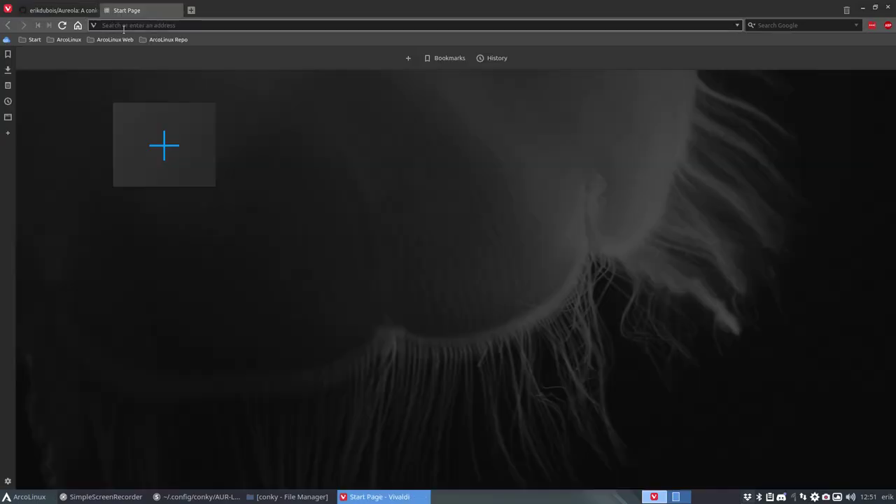
key("ctrl+v")
key("Return")
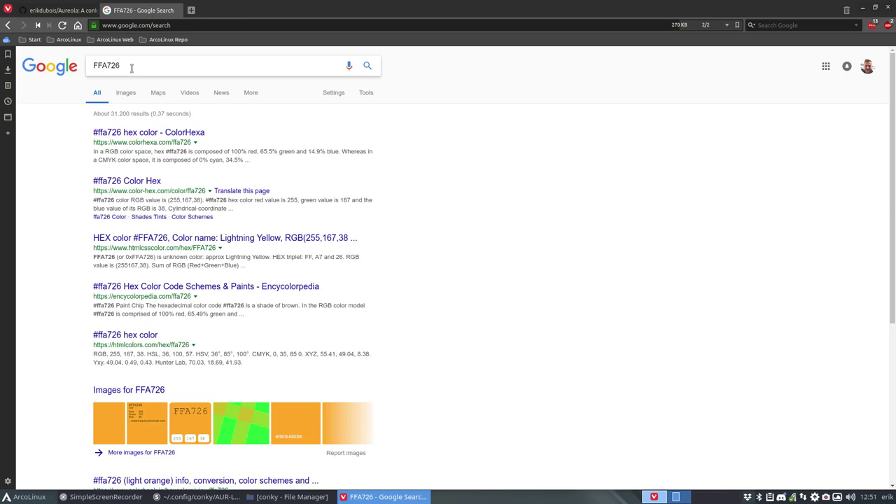
left_click(129, 133)
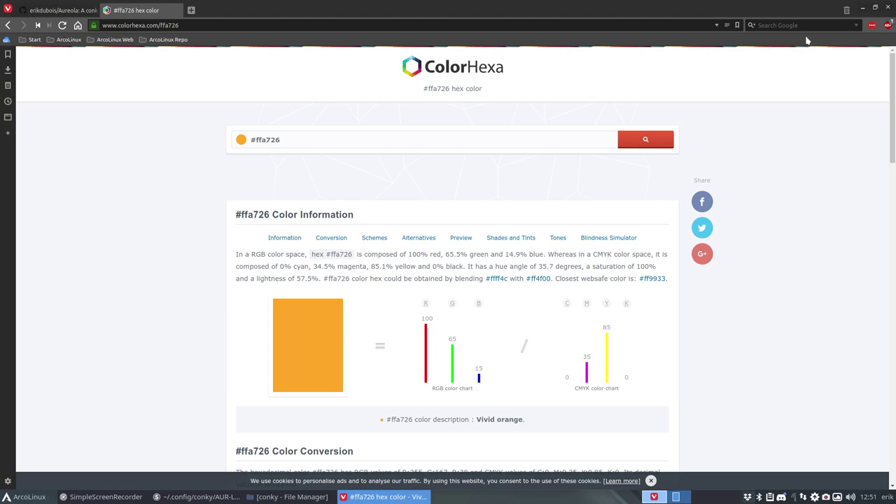
left_click(863, 11)
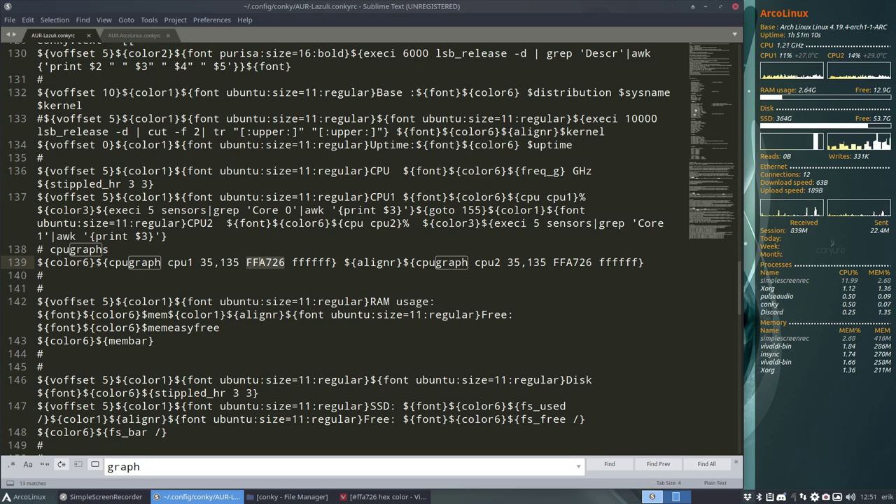
Replace the FFA726 colour of the cpu1 graph with ffffff and save the file
double_click(261, 262)
type("fffff")
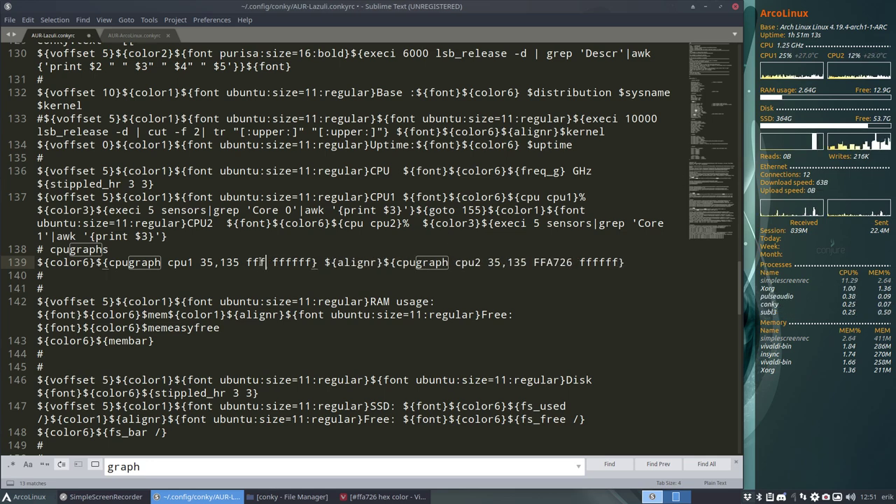
type("fff")
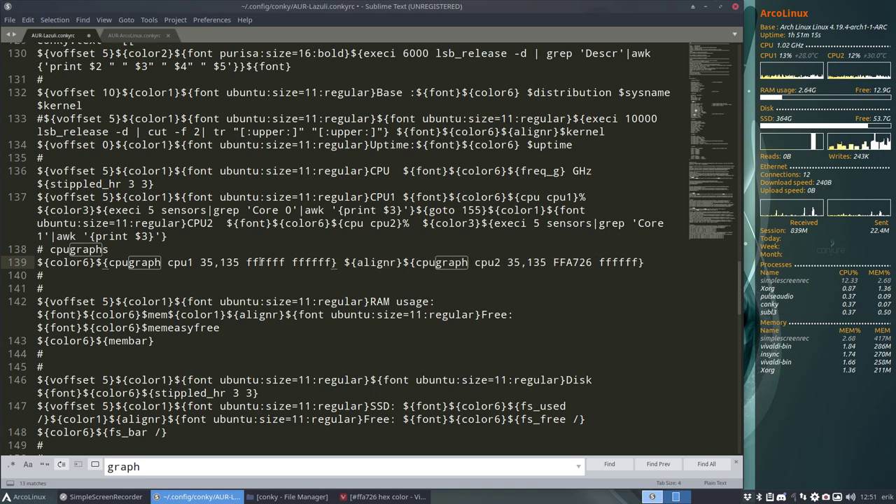
key("ctrl+s")
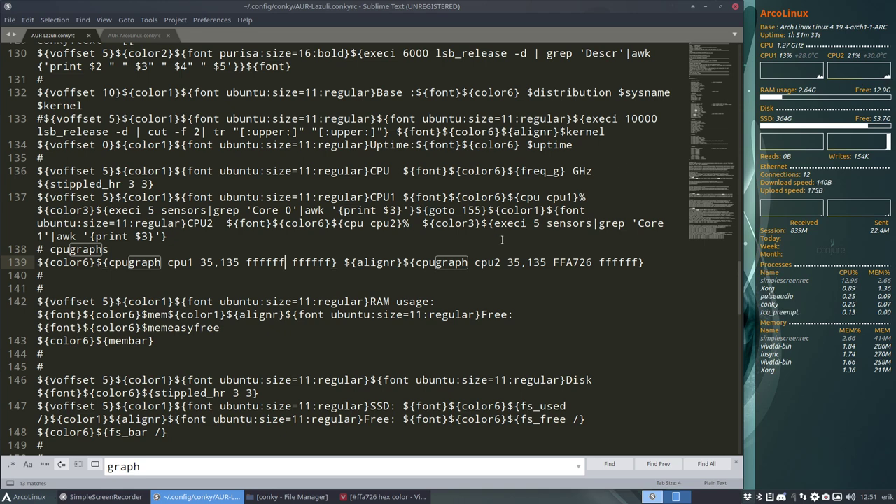
Replace the FFA726 colour of the cpu2 graph with a copy of its ffffff value and save the file
double_click(575, 262)
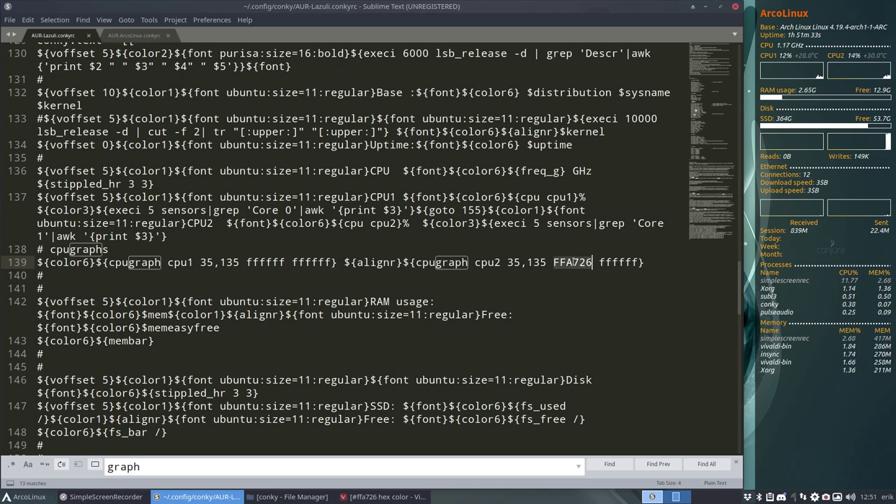
double_click(626, 262)
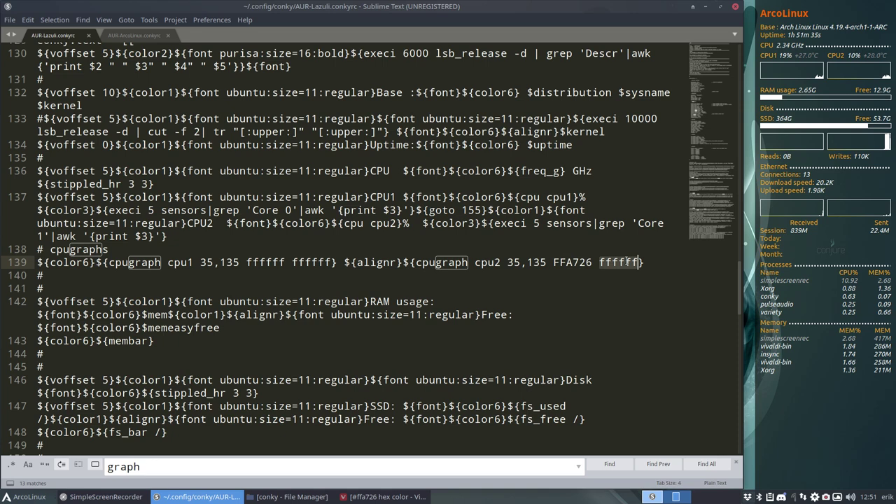
key("ctrl+c")
double_click(574, 262)
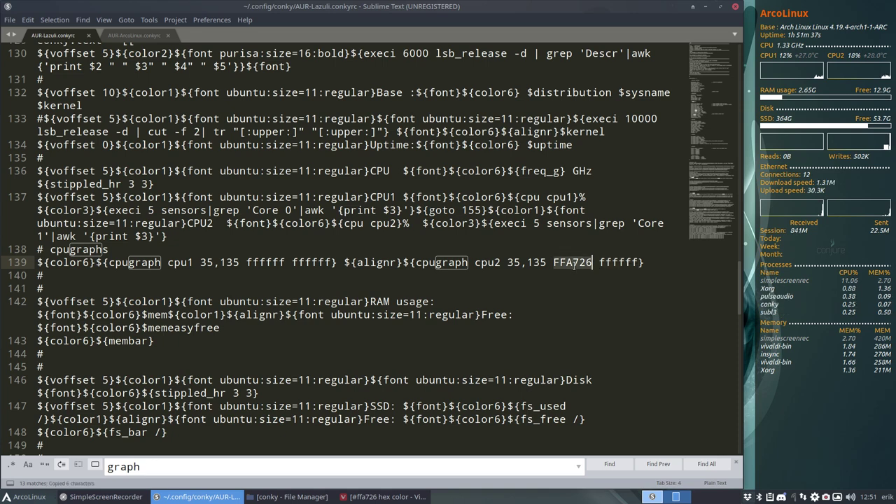
key("ctrl+v")
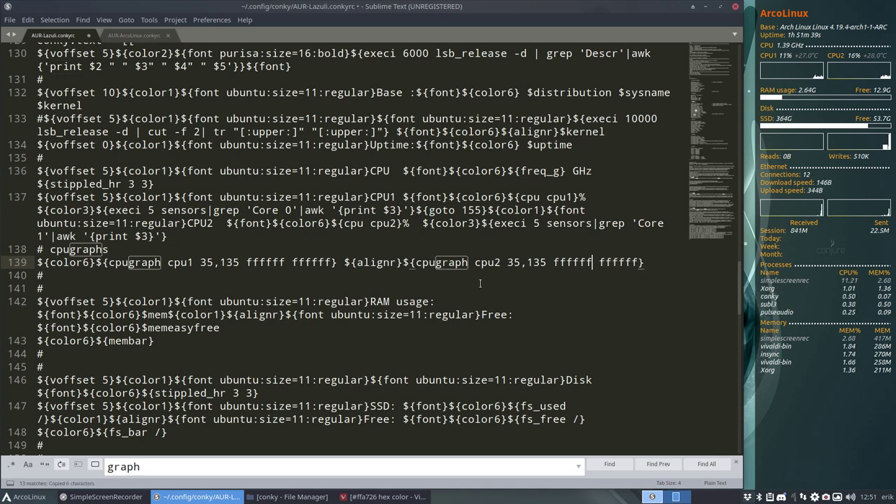
key("ctrl+s")
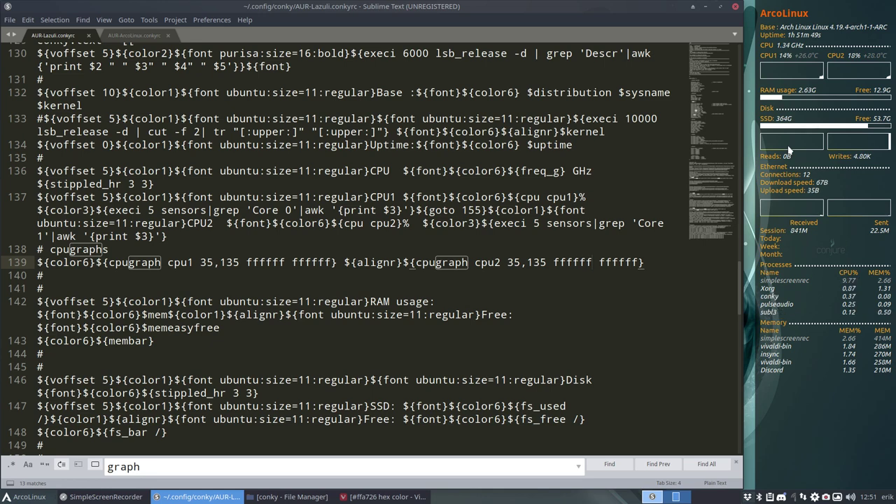
Replace the FFA726 colour of the disk write and read graphs with the copied ffffff value, saving after each change
scroll(406, 352, "down", 2)
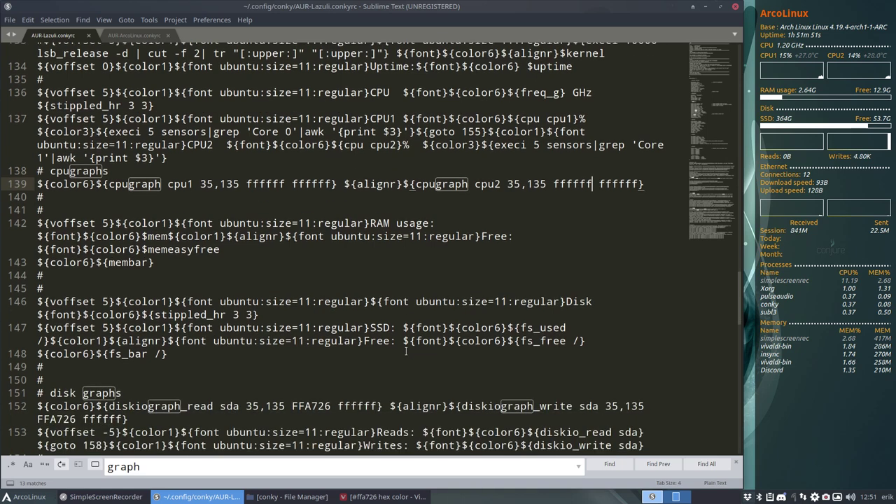
scroll(405, 351, "down", 3)
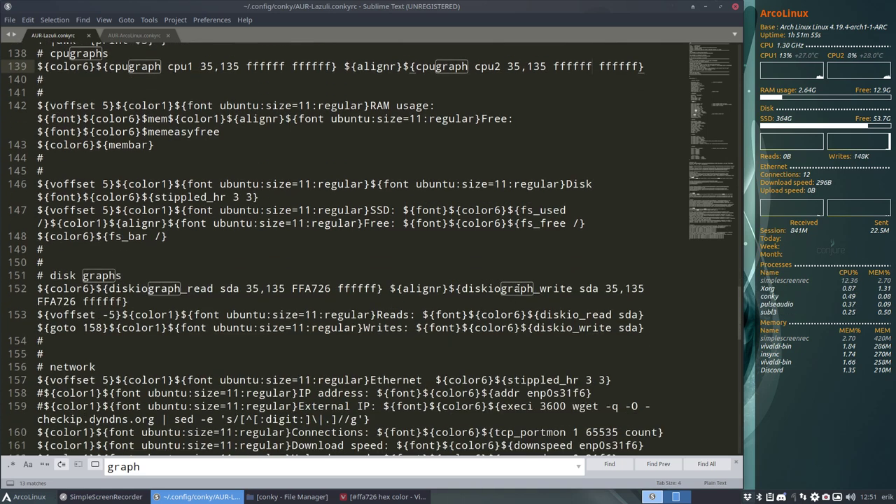
double_click(52, 302)
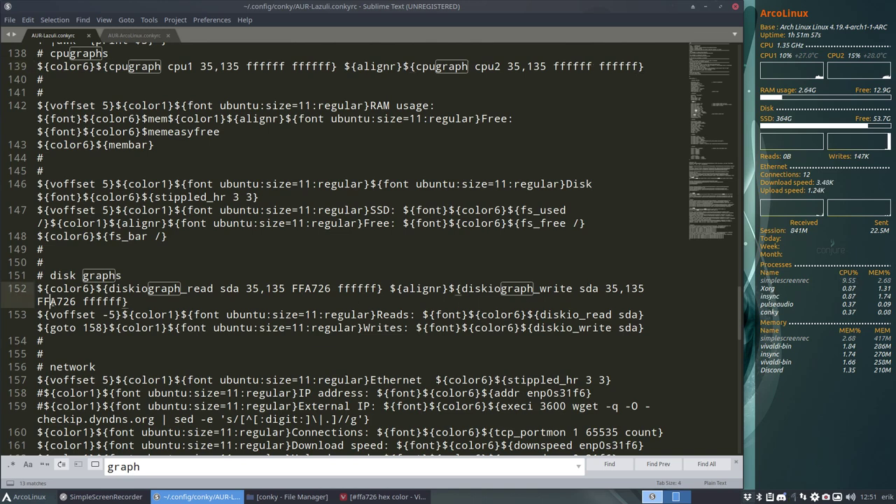
key("ctrl+v")
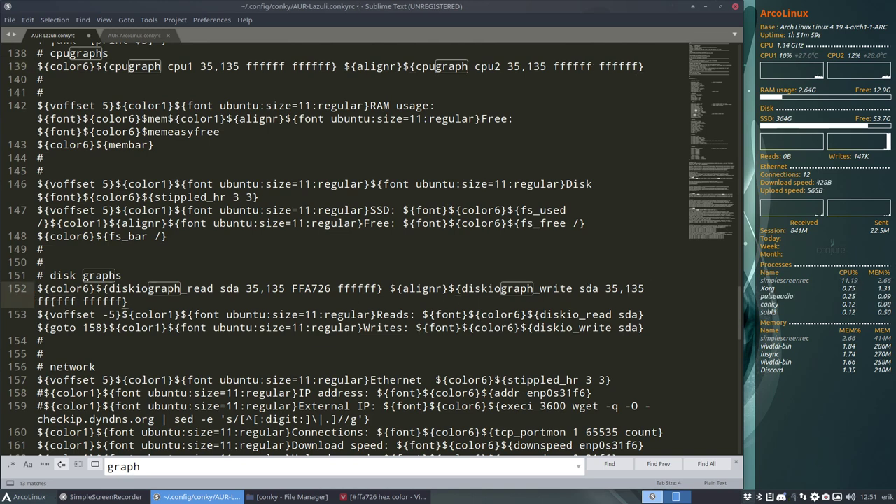
key("ctrl+s")
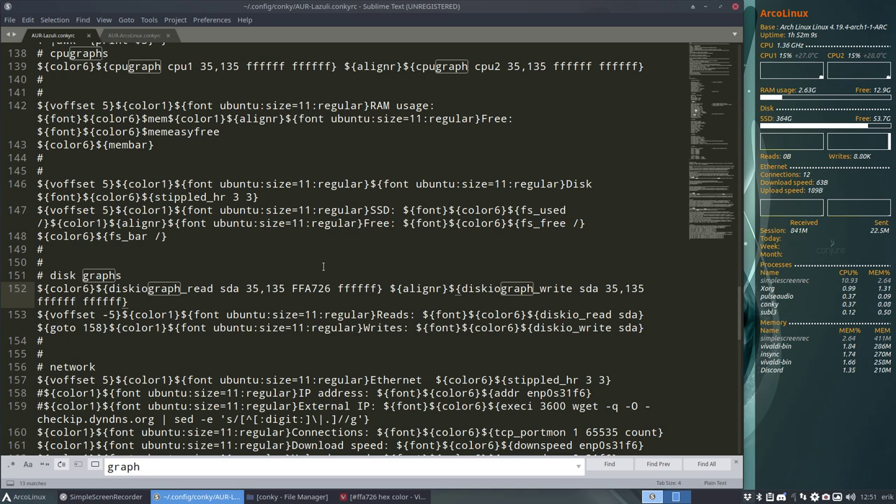
double_click(311, 287)
key("ctrl+v")
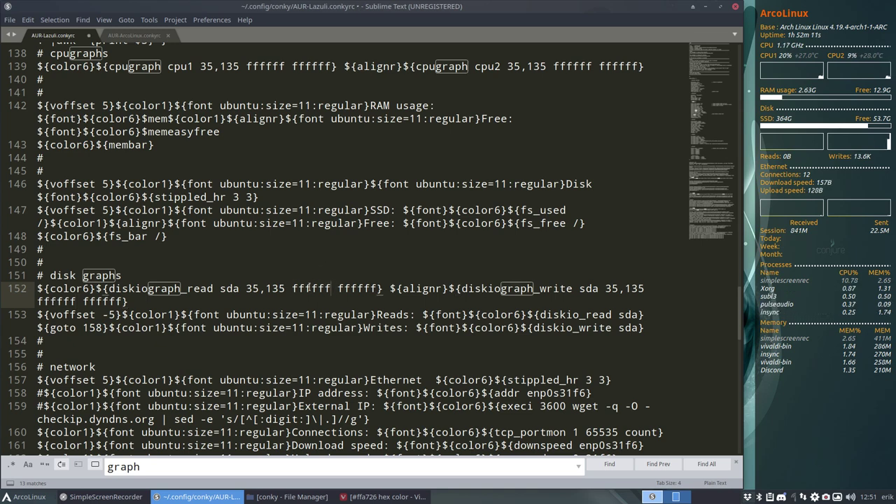
key("ctrl+s")
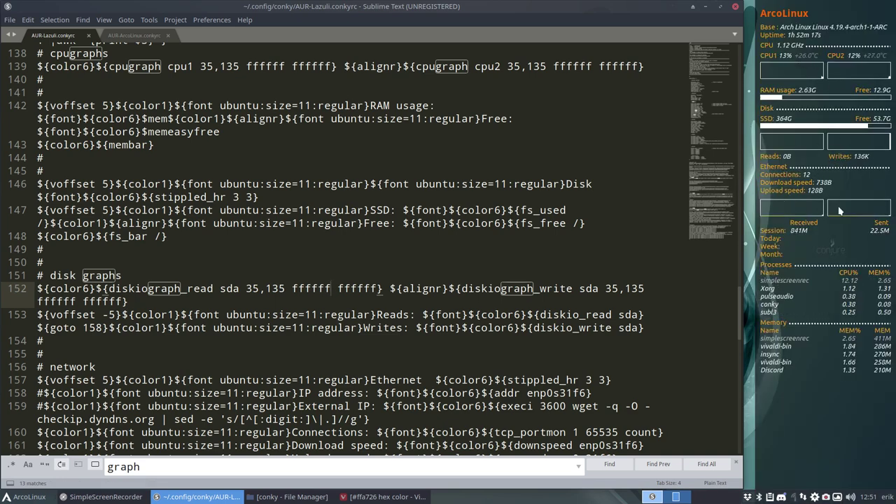
Replace the FFA726 colour of the downspeed and upspeed graphs with ffffff, saving after each change
scroll(291, 329, "down", 4)
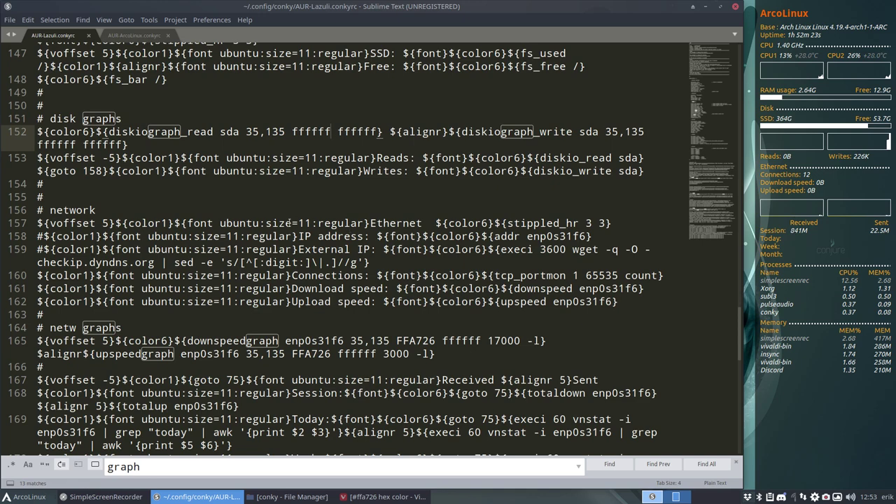
left_click(123, 327)
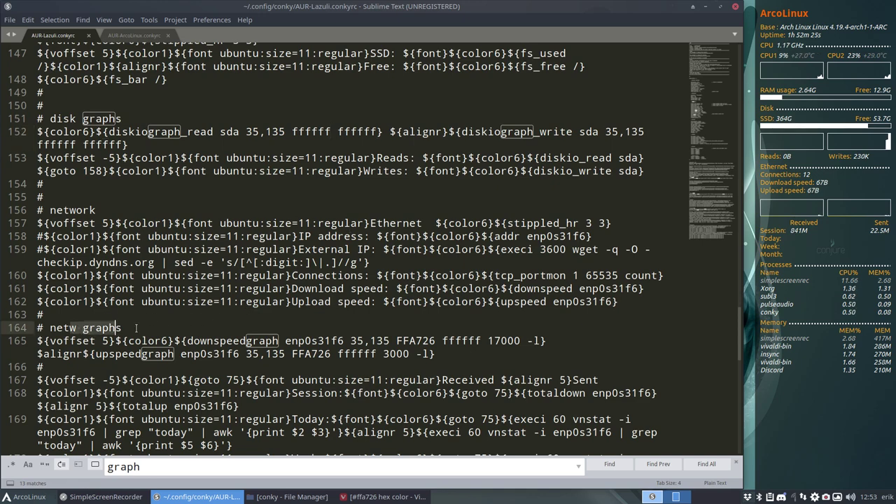
double_click(406, 341)
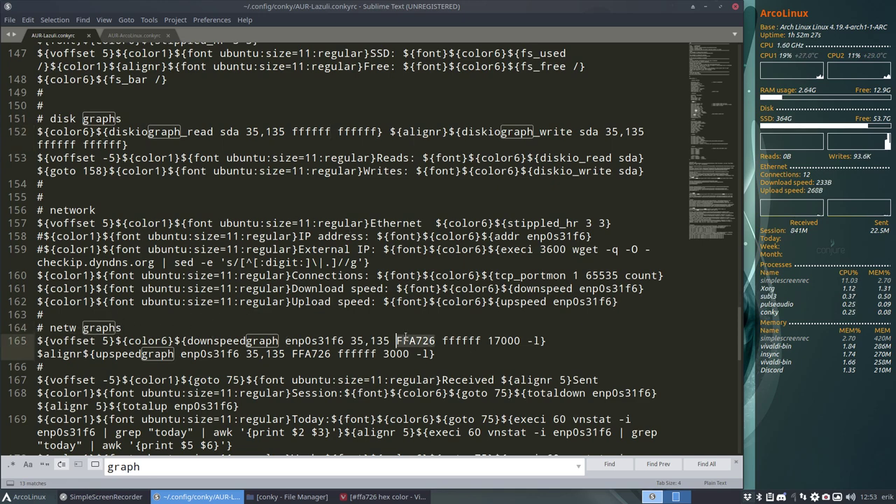
key("ctrl+v")
key("ctrl+s")
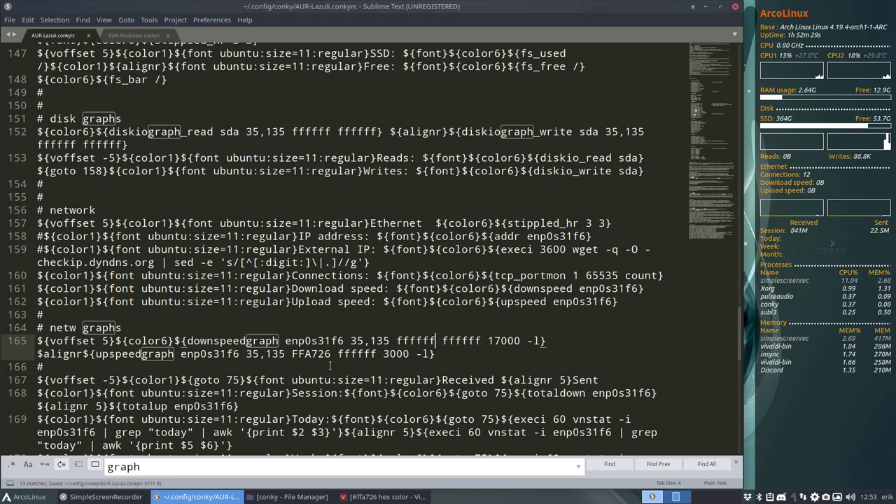
double_click(323, 354)
key("ctrl+v")
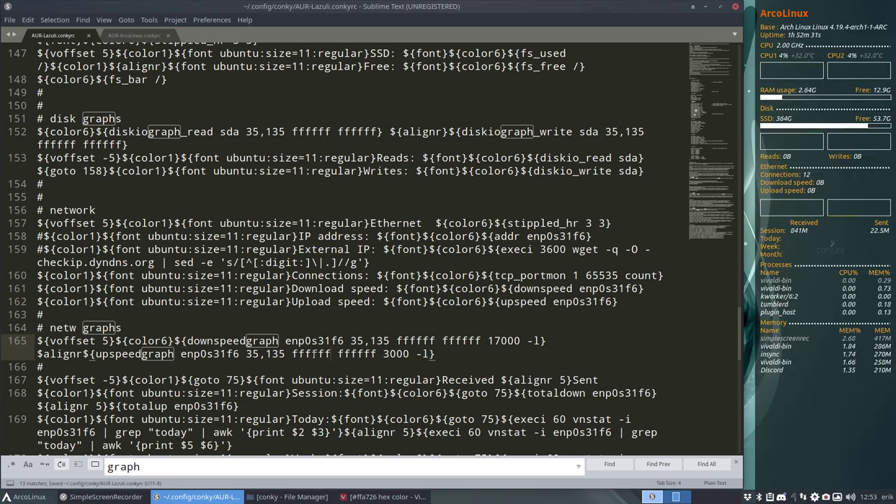
key("ctrl+s")
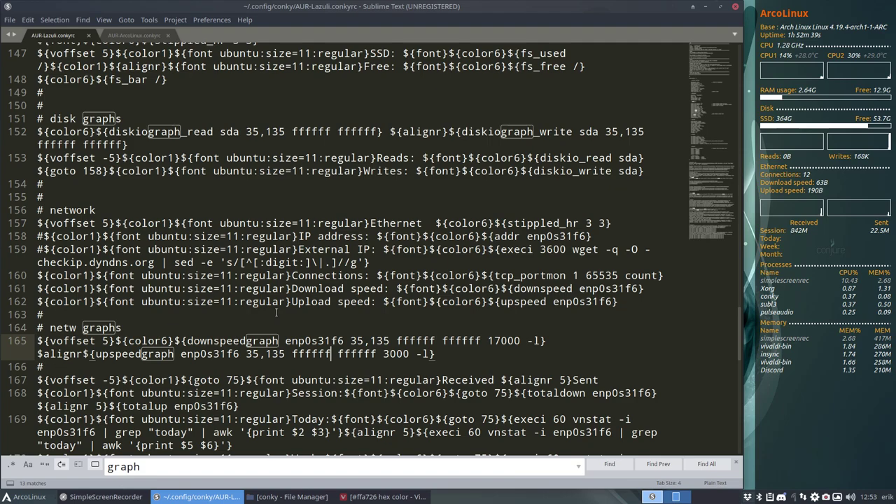
Change the header line under conky.text to use color6 and save the file
scroll(276, 312, "up", 15)
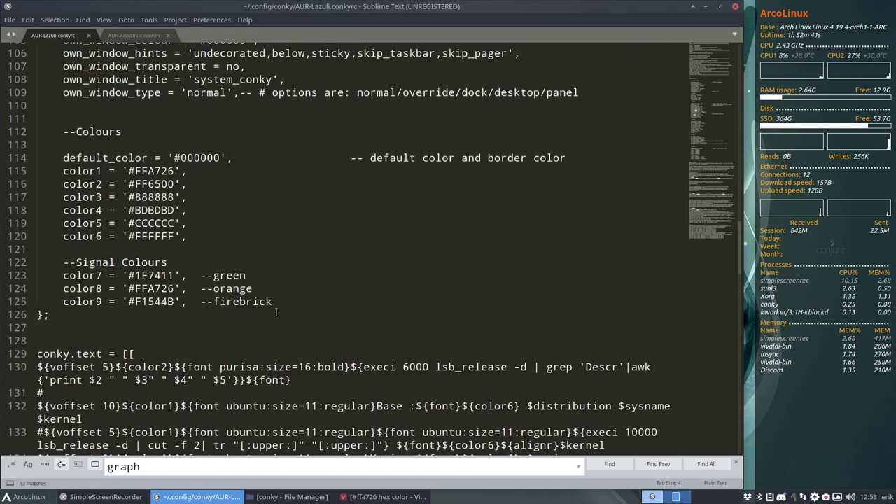
scroll(276, 312, "down", 2)
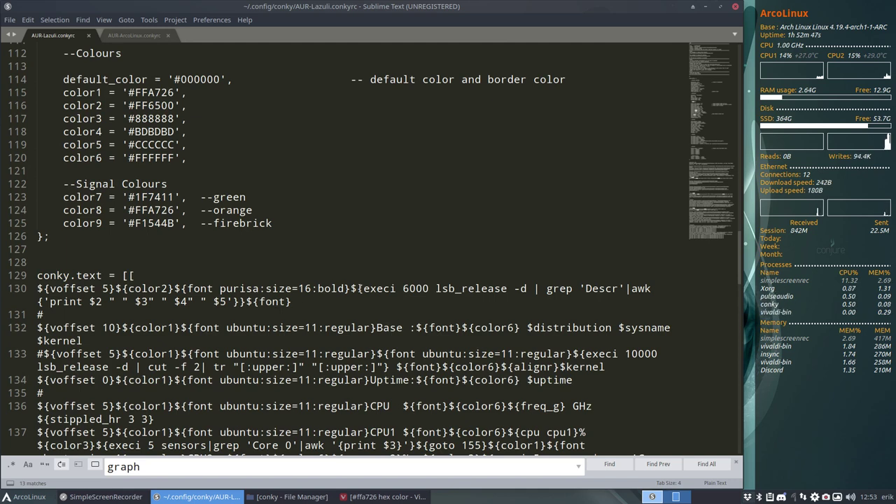
left_click(156, 288)
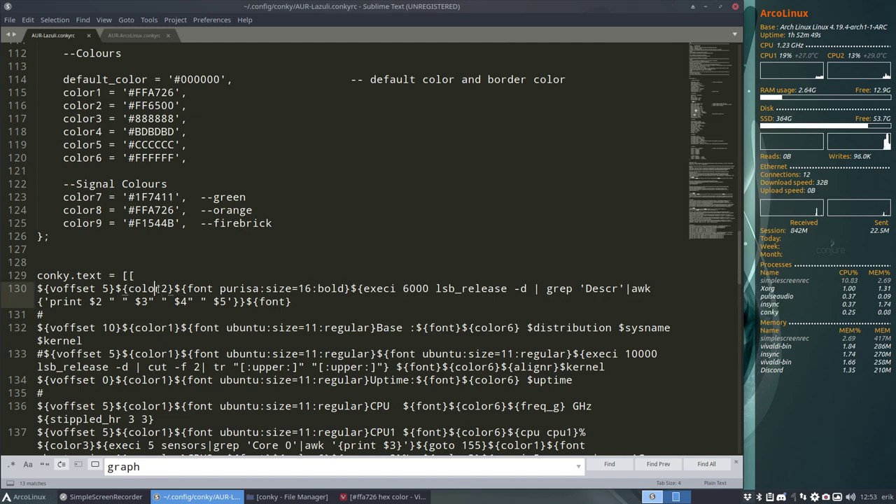
left_click(150, 94)
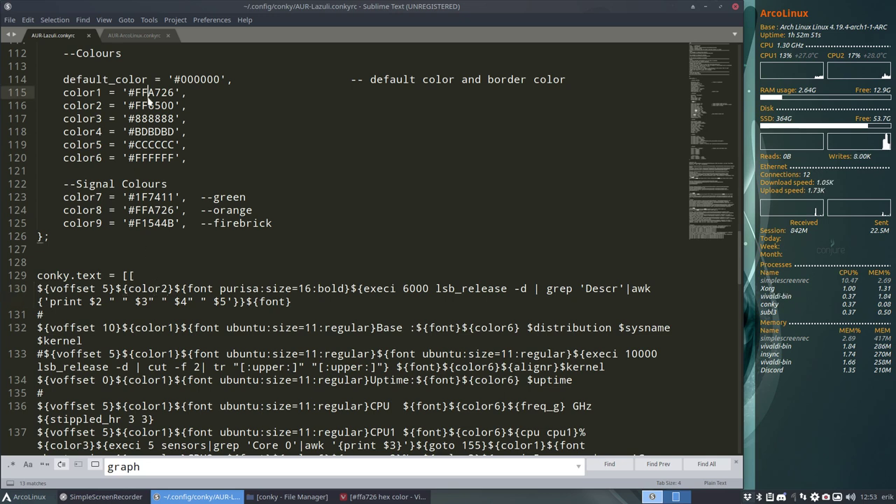
double_click(149, 103)
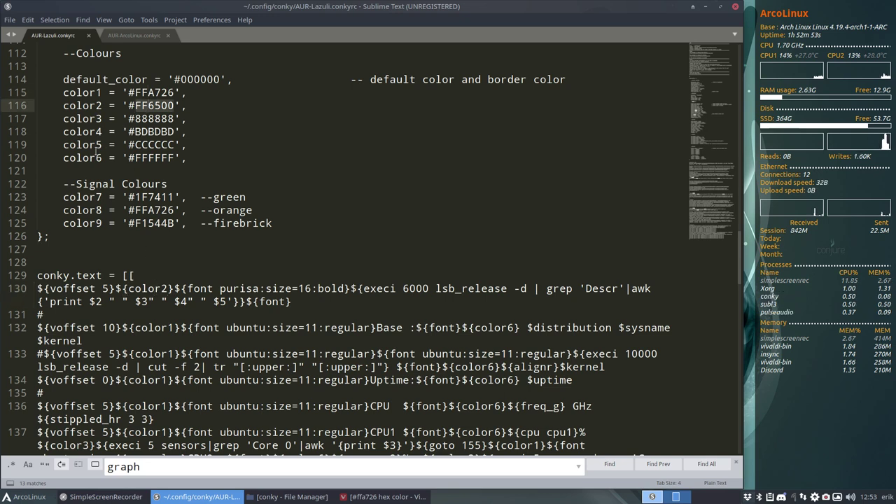
left_click(170, 289)
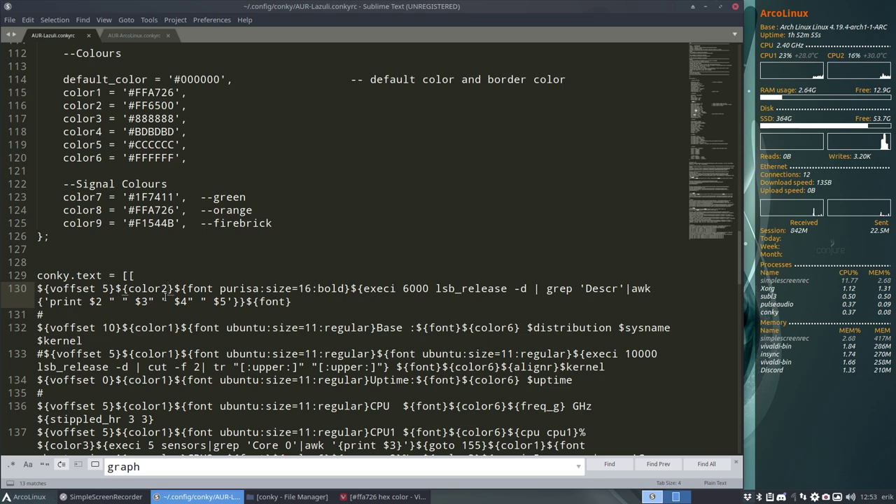
key("BackSpace")
type("6")
key("ctrl+s")
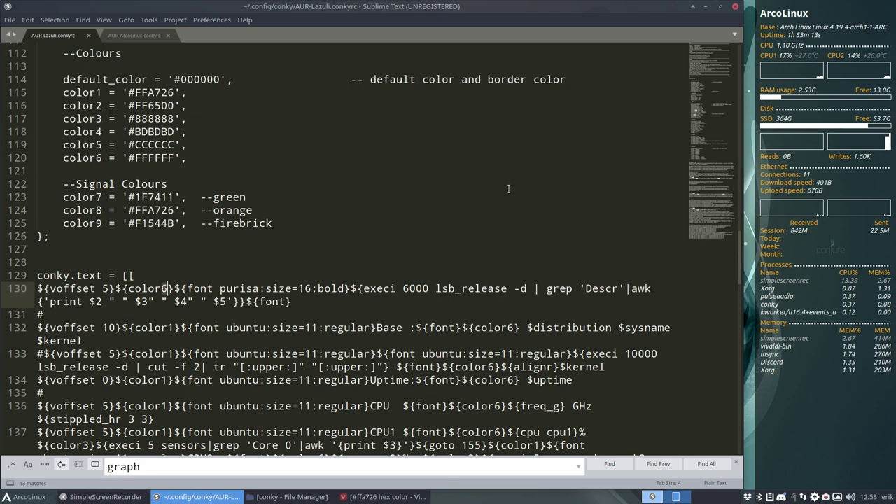
Try FF0000 as the color2 value in the Colours section and save the file
left_click(92, 105)
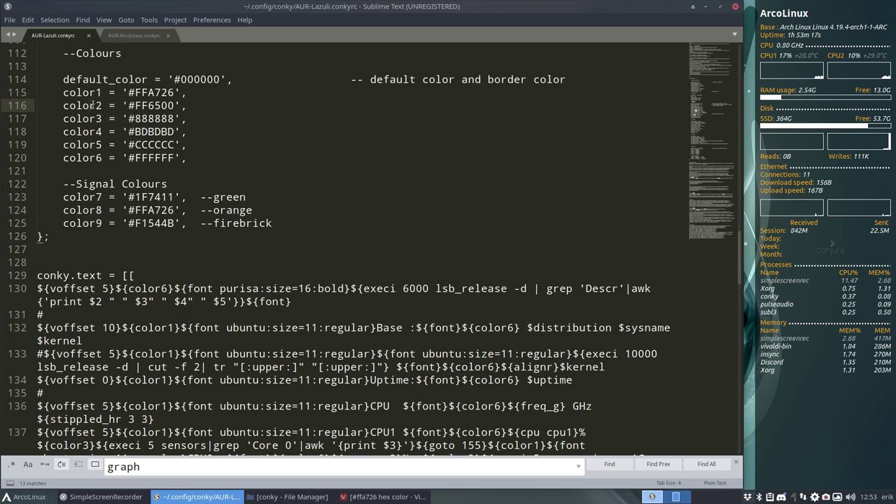
double_click(140, 105)
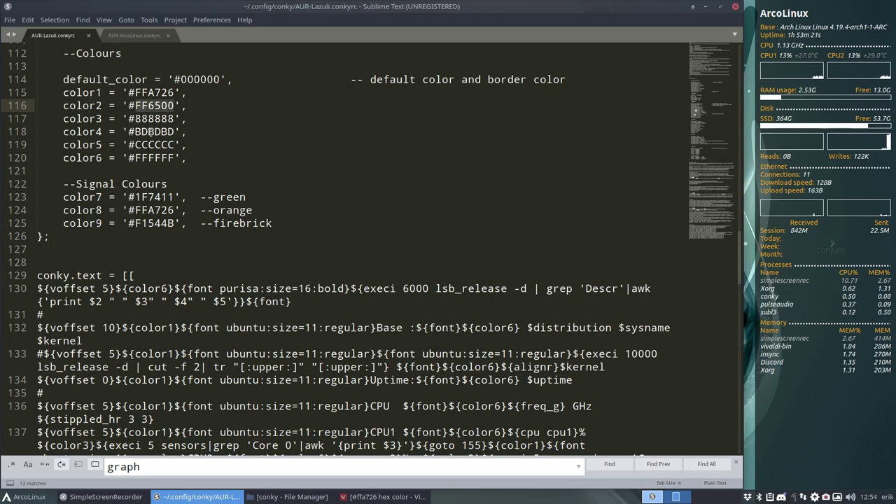
type("FF00")
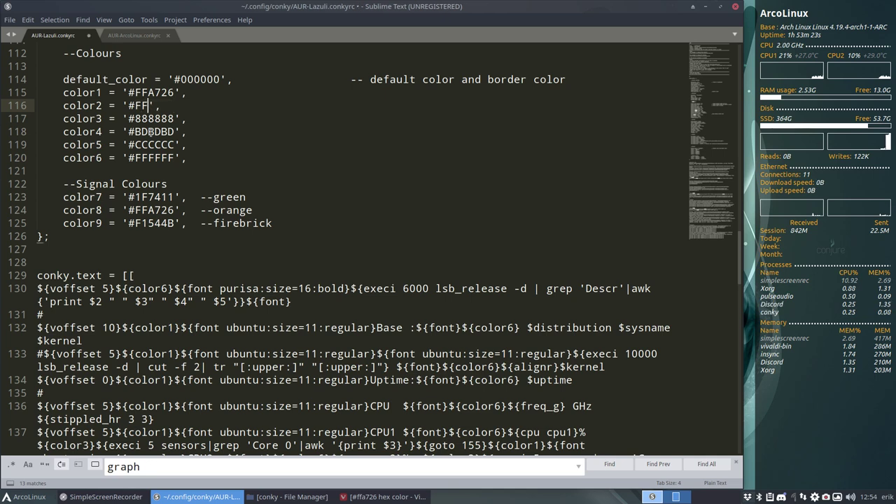
type("00")
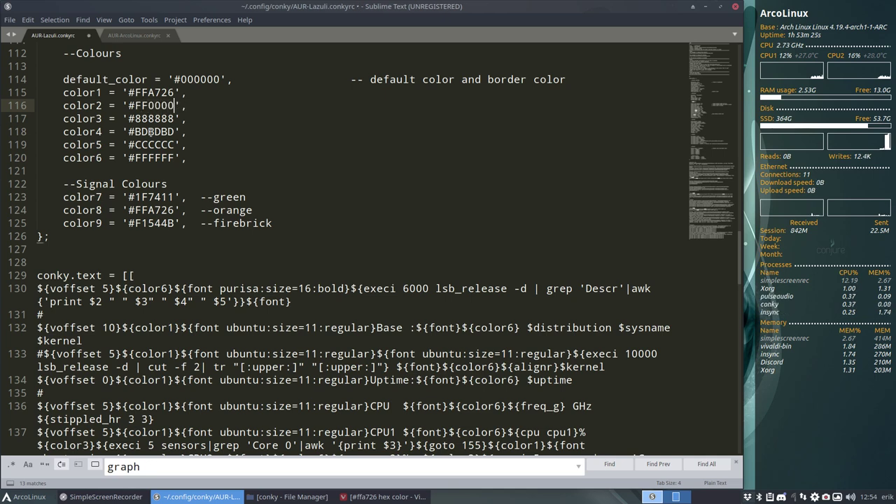
key("ctrl+s")
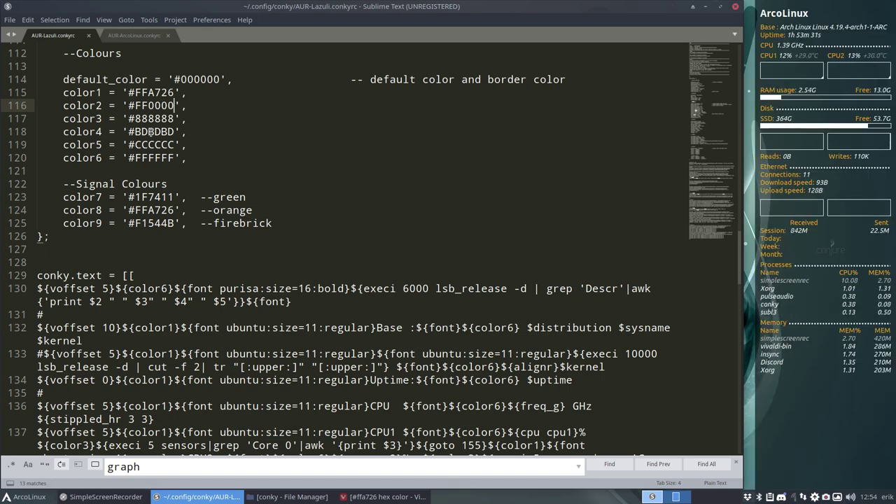
Restore color2 to FF6500
key("BackSpace")
key("BackSpace")
key("BackSpace")
key("BackSpace")
type("6500")
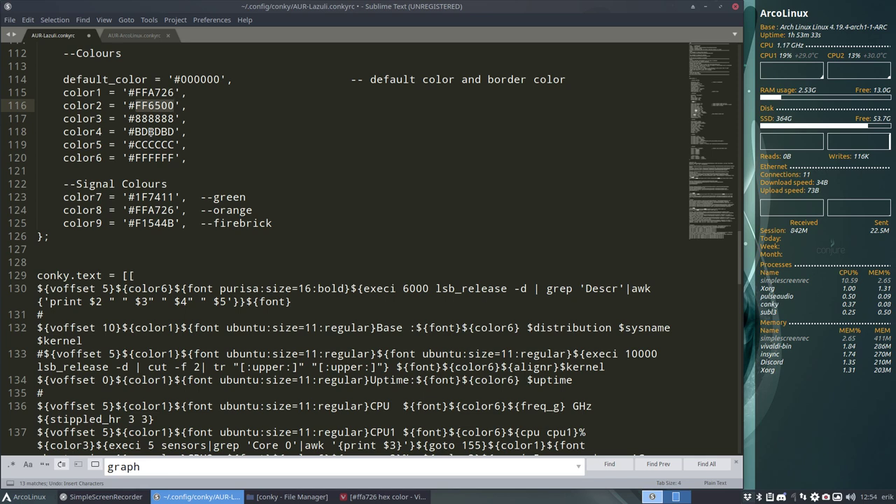
Try ff0000 as the color1 value in the Colours section and save the file
double_click(150, 92)
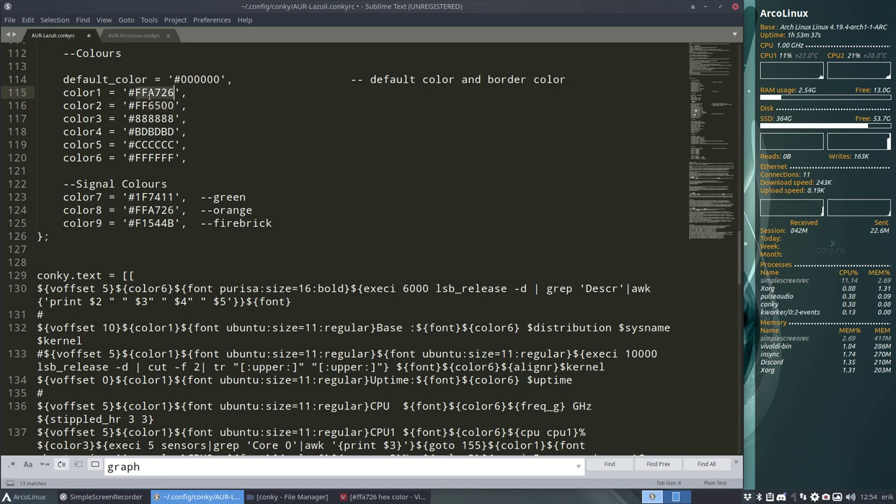
type("ff0000")
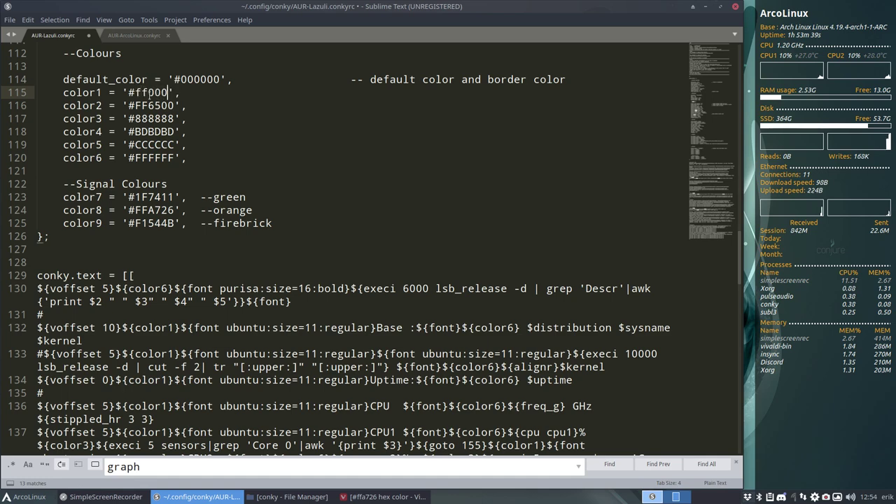
type("0")
key("ctrl+s")
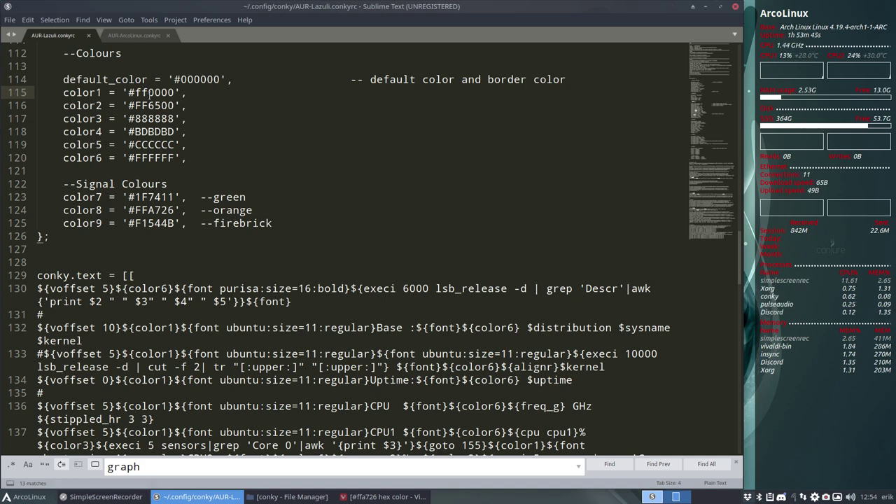
Undo the red color1 value, set color1 to cccccc instead, and save the file
key("ctrl+z")
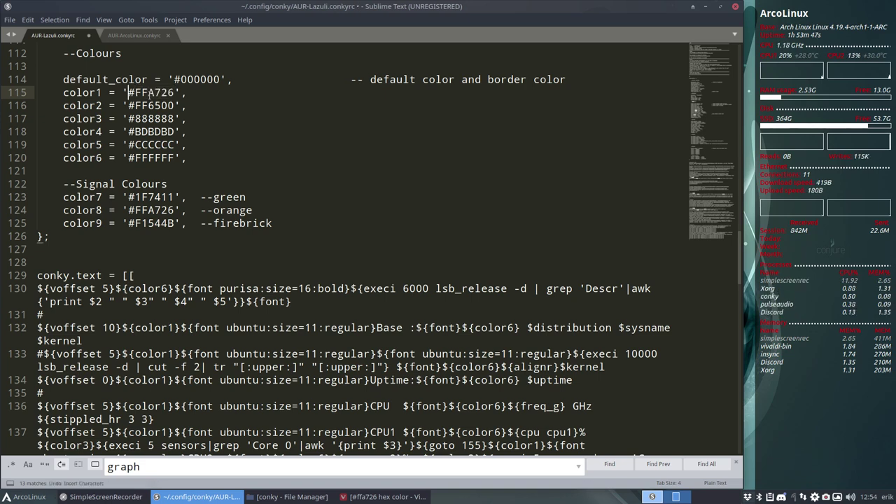
key("Right")
key("Delete")
key("Delete")
key("Delete")
key("Delete")
key("Delete")
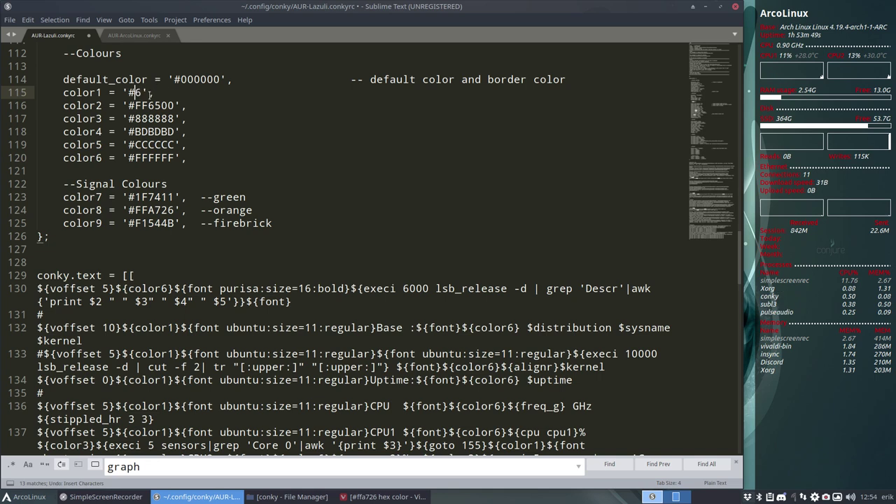
key("Delete")
type("cccc")
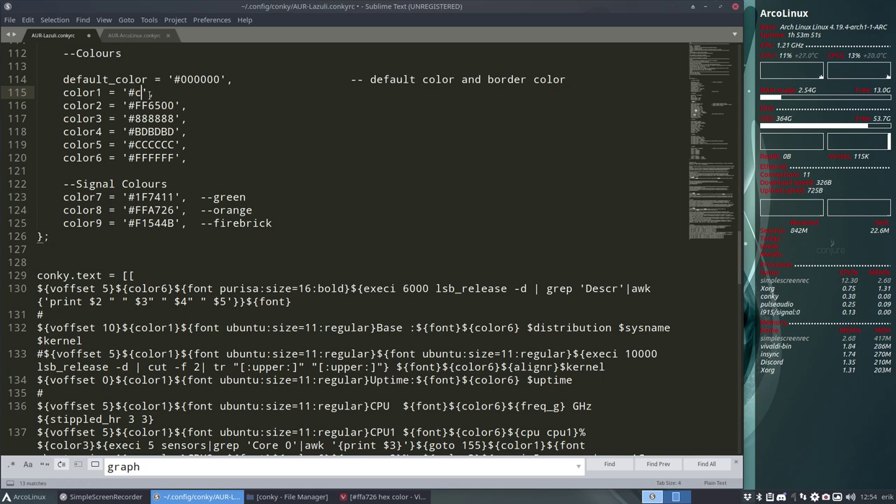
type("cc")
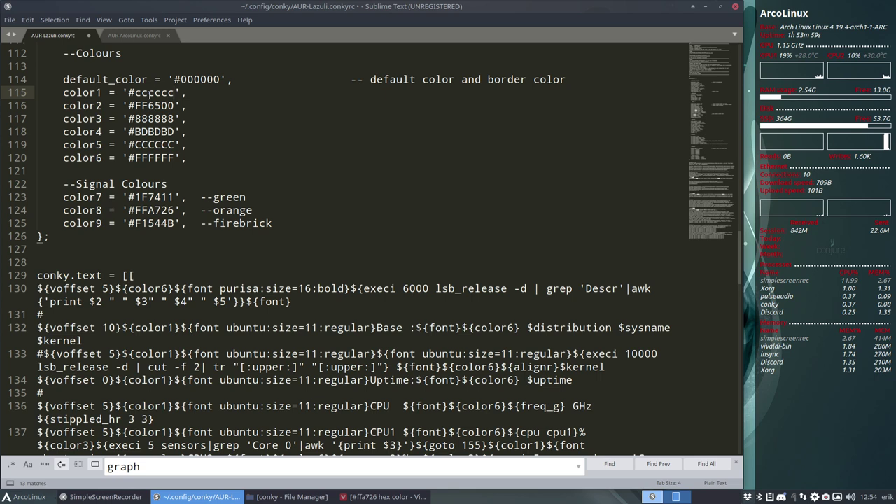
key("ctrl+c")
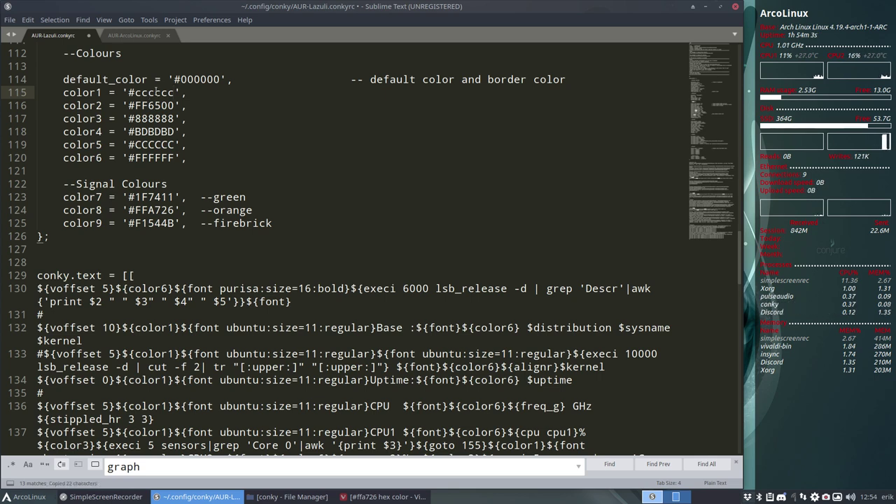
key("ctrl+s")
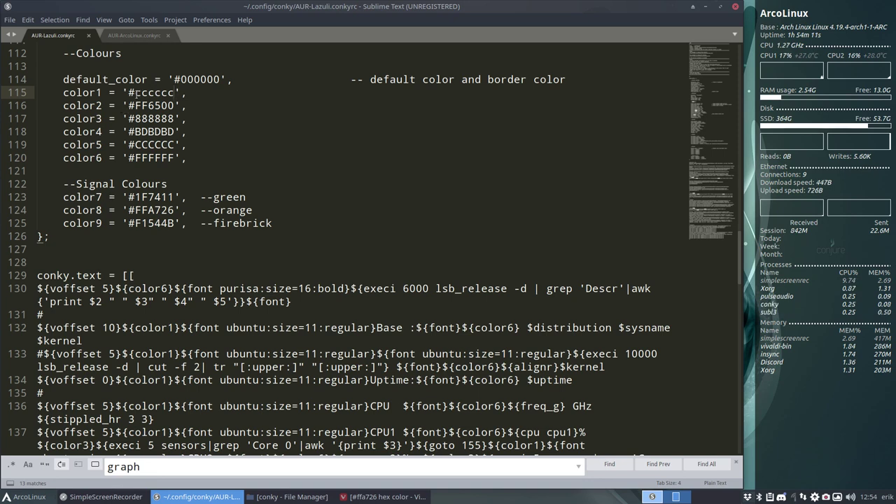
Try 111111 as the color1 value in the Colours section and save the file
left_click_drag(135, 92, 176, 92)
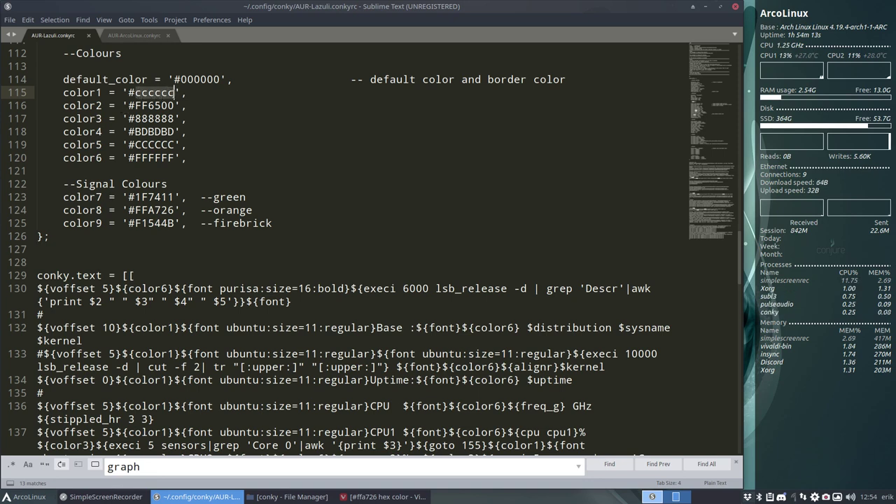
type("1111")
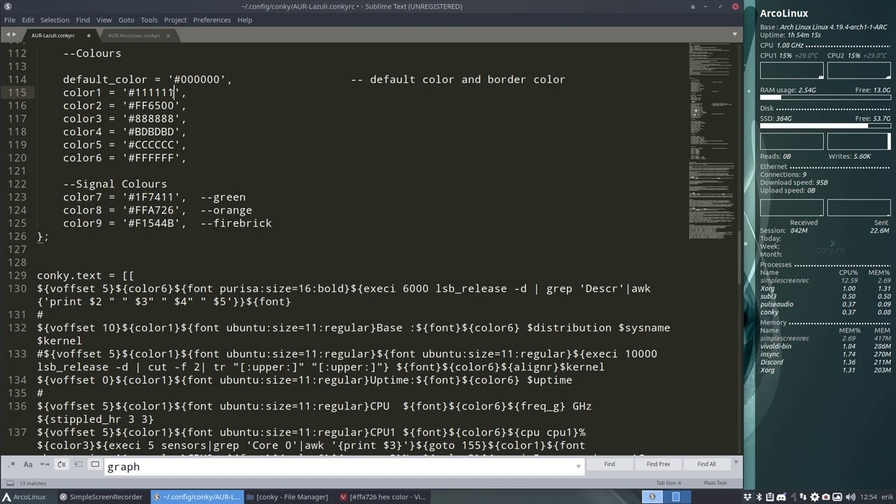
type("11")
key("ctrl+s")
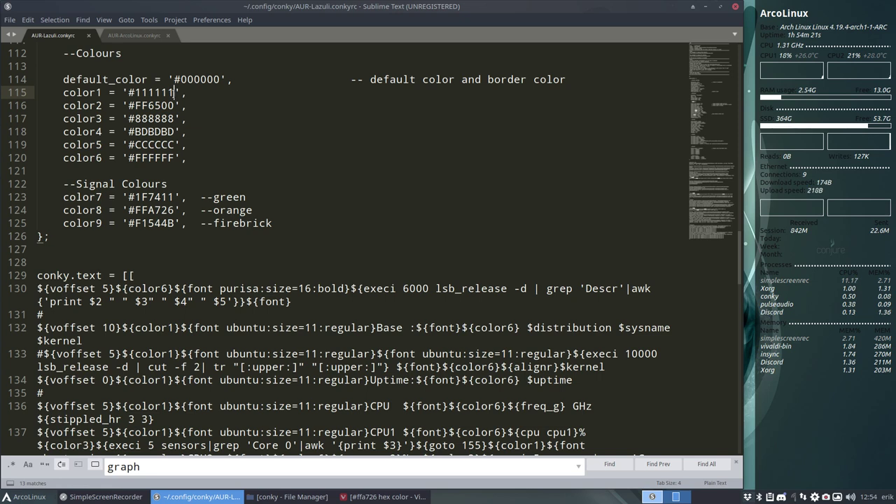
Set color1 to aaaaaa in the Colours section and save the file
key("BackSpace")
key("BackSpace")
key("BackSpace")
key("BackSpace")
key("BackSpace")
key("BackSpace")
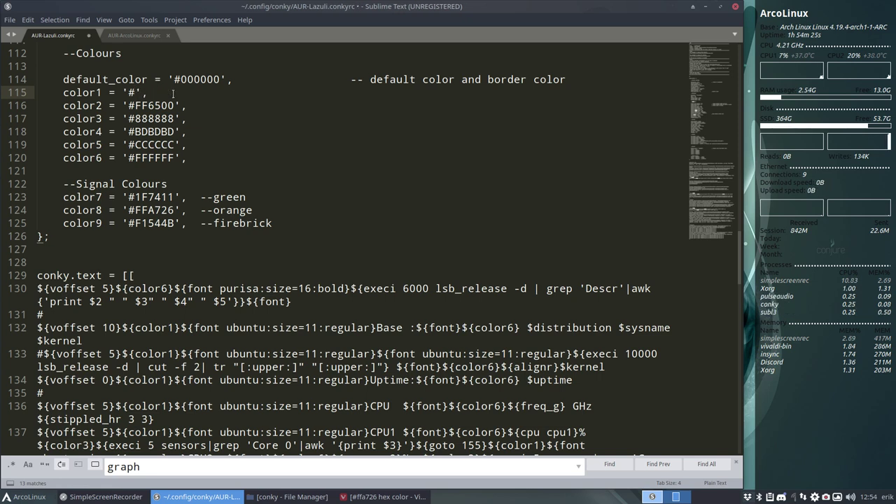
type("aaaaaa")
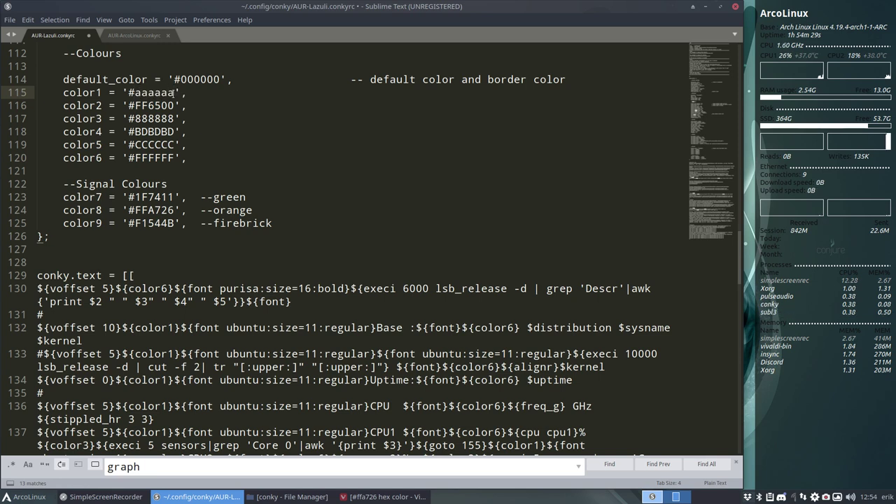
key("ctrl+s")
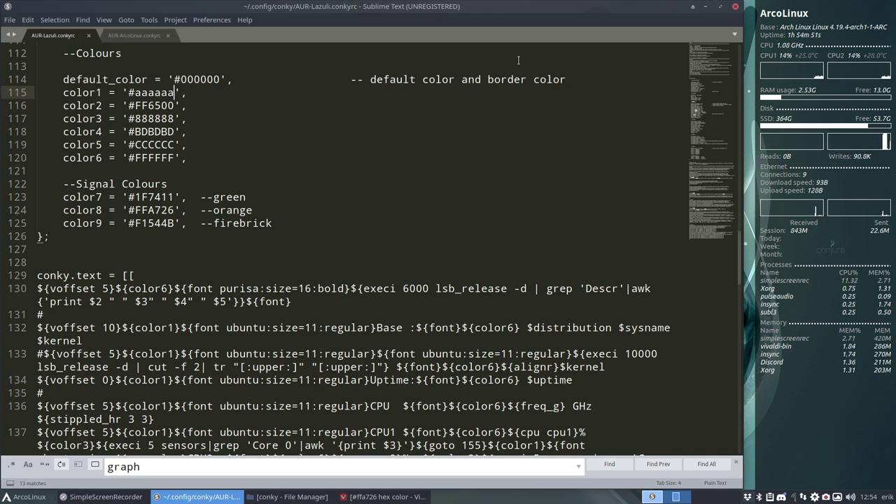
Find the Placement section and highlight the minimum_height value to review the conky's height setting
scroll(257, 203, "up", 20)
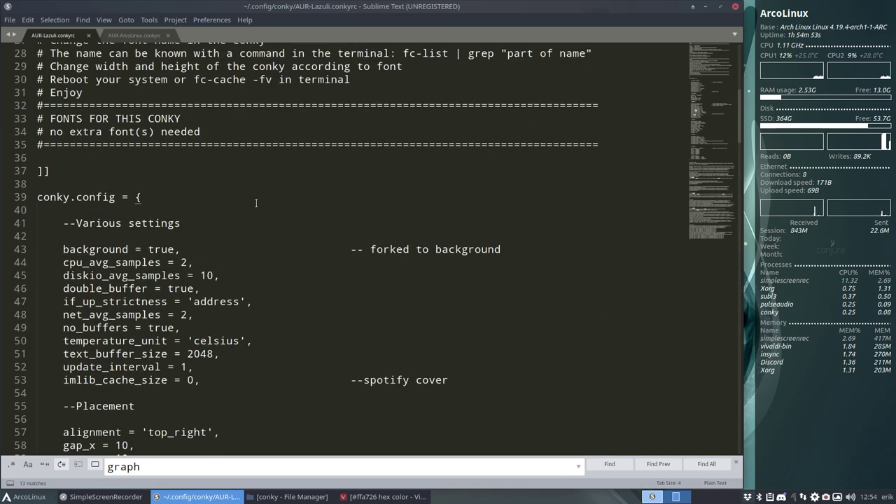
scroll(257, 203, "down", 3)
scroll(256, 203, "down", 5)
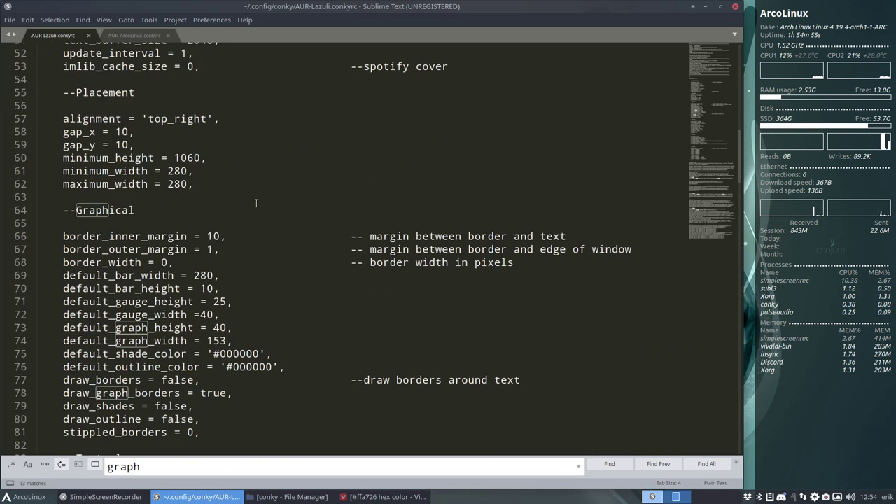
double_click(186, 157)
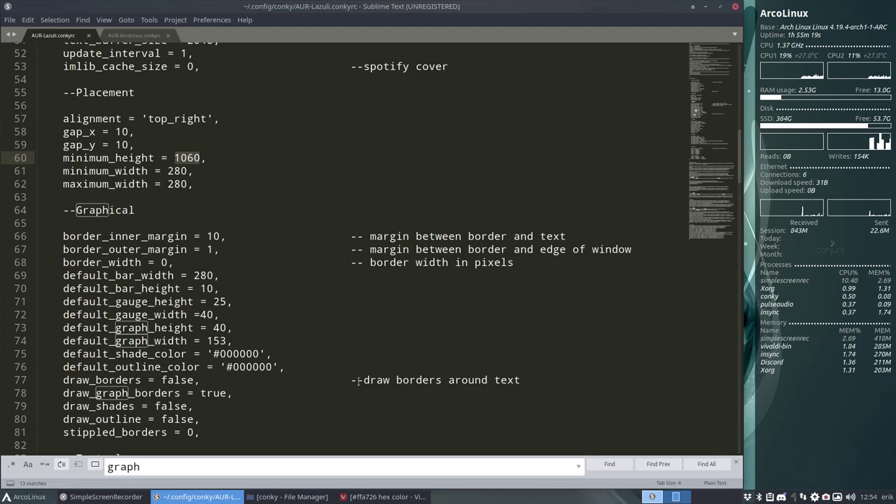
Try adding four blank lines directly below the # Processes comment and save the file
scroll(355, 380, "down", 12)
scroll(354, 380, "down", 20)
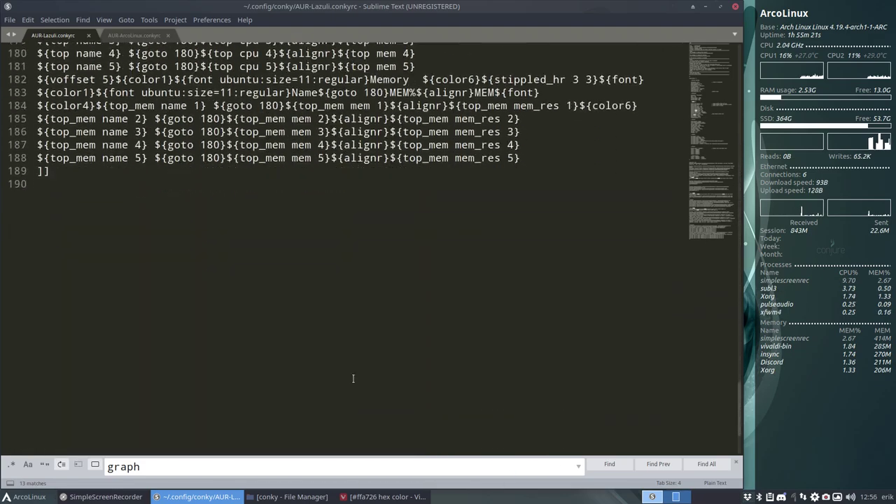
scroll(155, 275, "up", 6)
left_click(127, 287)
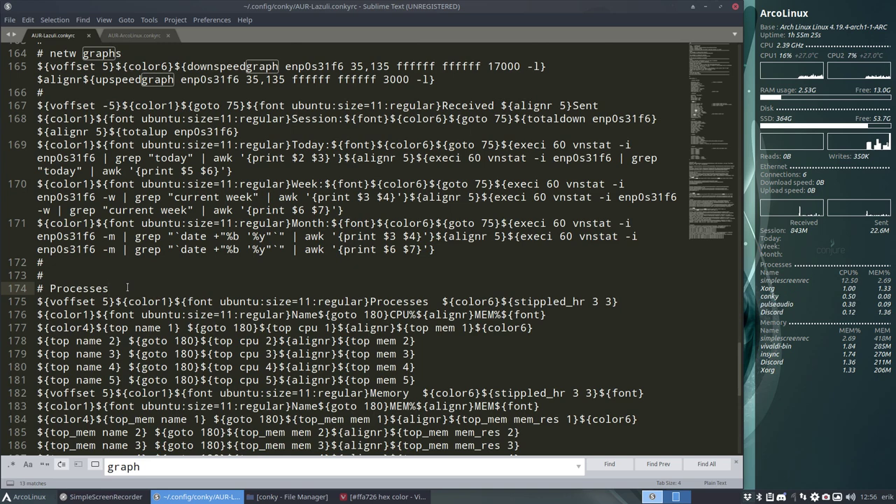
key("Return")
key("Return")
key("Return")
key("Return")
key("ctrl+s")
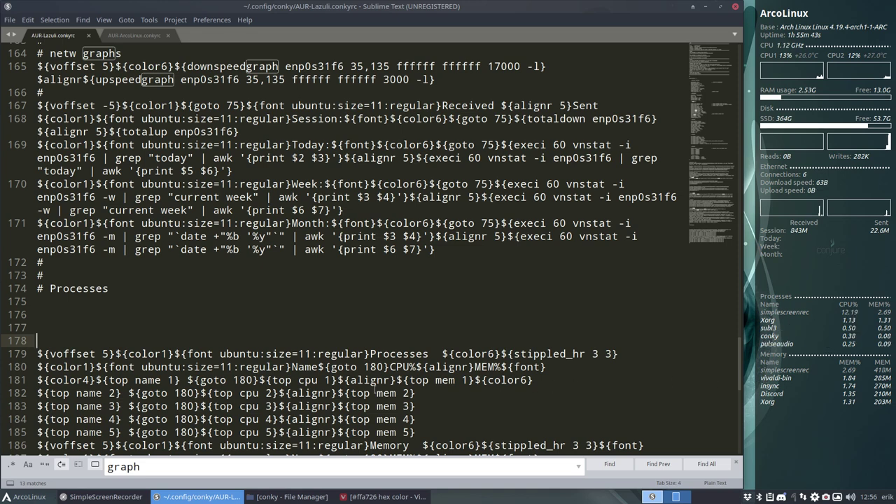
Remove the four blank lines below the # Processes comment and save the file
key("BackSpace")
key("BackSpace")
key("BackSpace")
key("BackSpace")
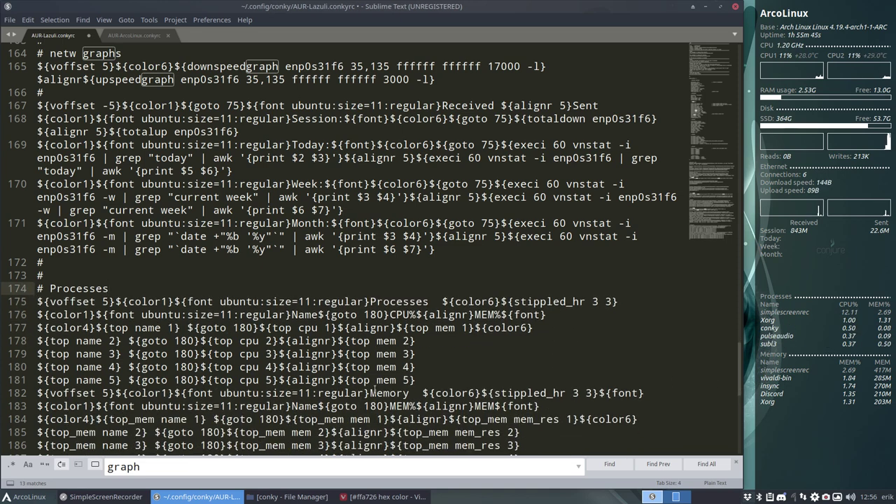
key("ctrl+s")
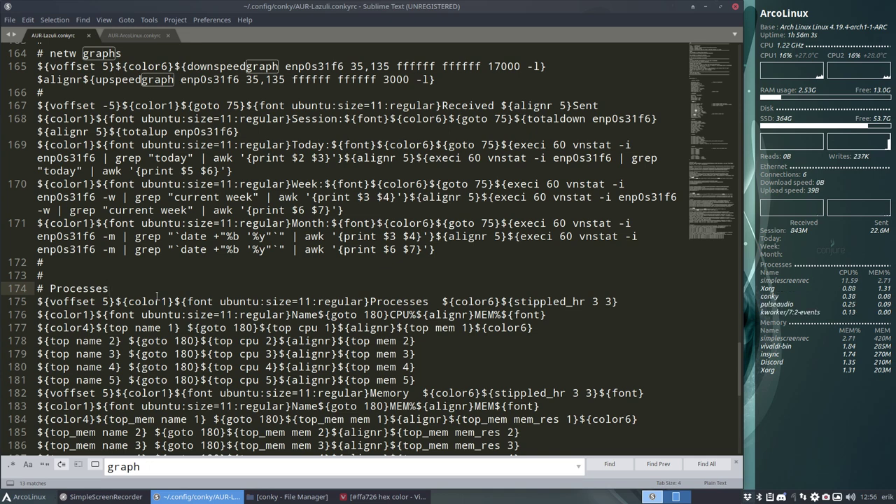
Insert one blank line below the # Processes comment and one before the Memory heading line, saving the file after each
key("Return")
key("ctrl+s")
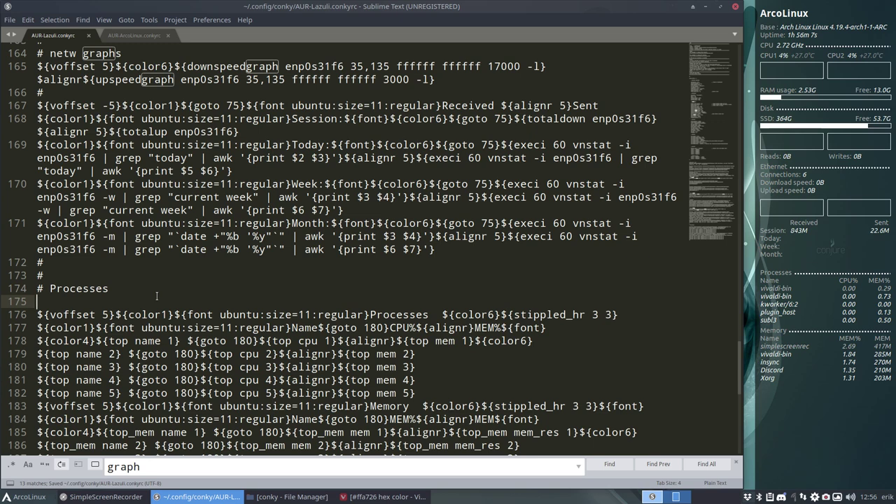
scroll(217, 364, "down", 3)
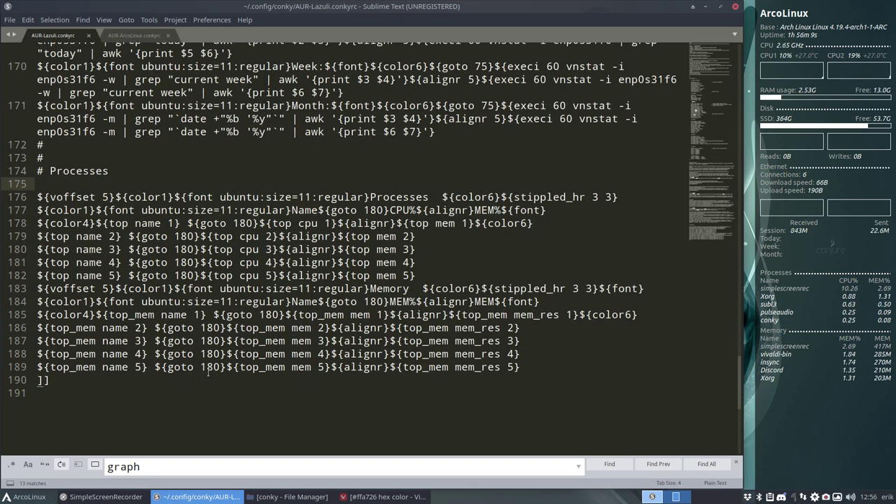
left_click(426, 274)
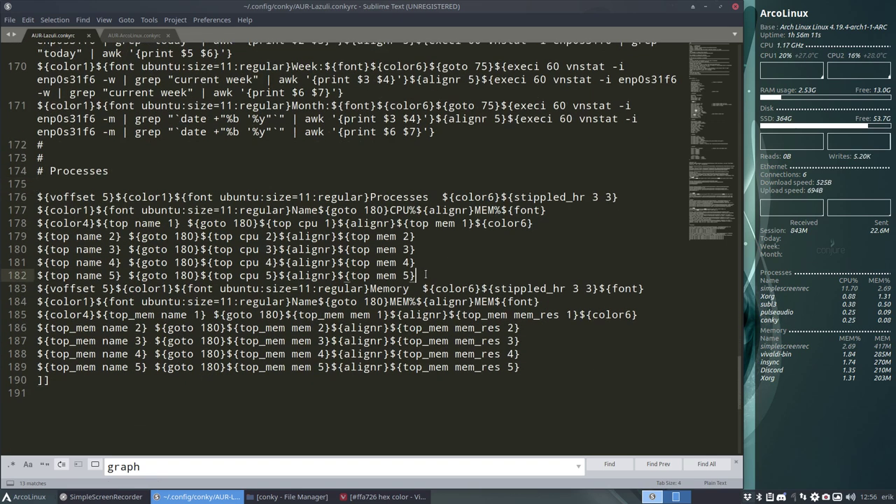
key("Return")
key("ctrl+s")
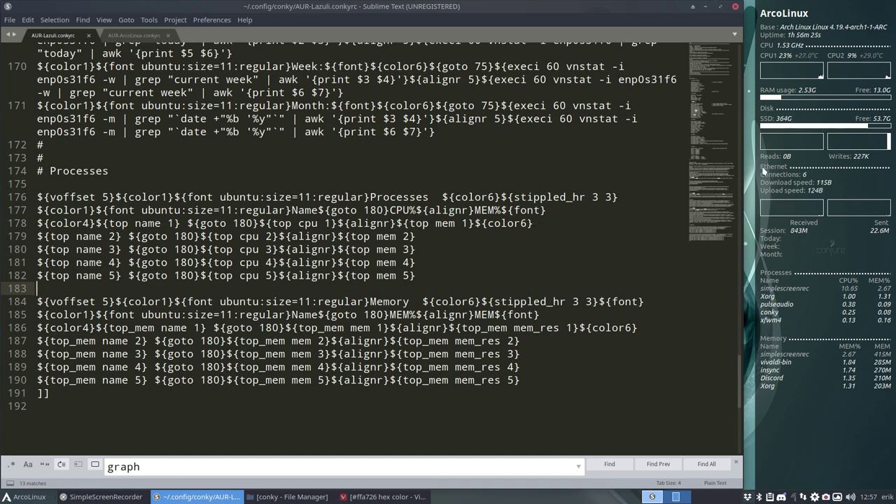
Insert one blank line below the # network comment, before the Ethernet heading line, and save the file
scroll(184, 184, "up", 5)
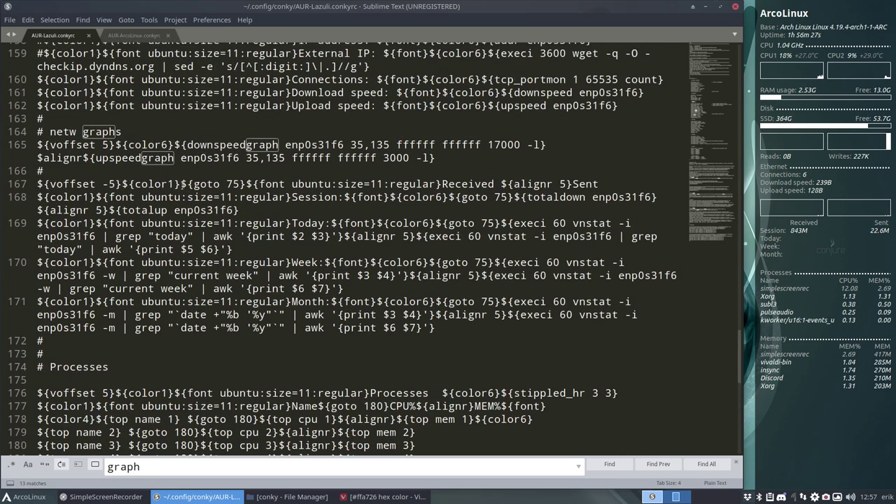
scroll(110, 144, "up", 4)
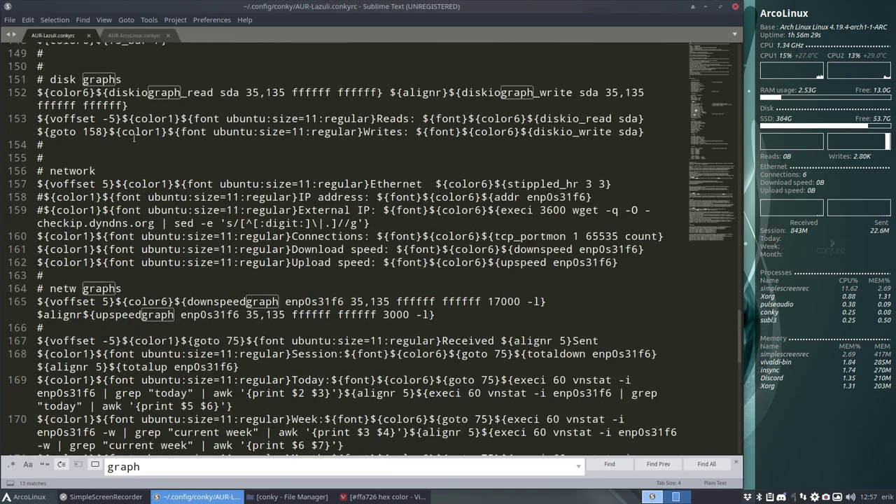
left_click(117, 171)
key("Return")
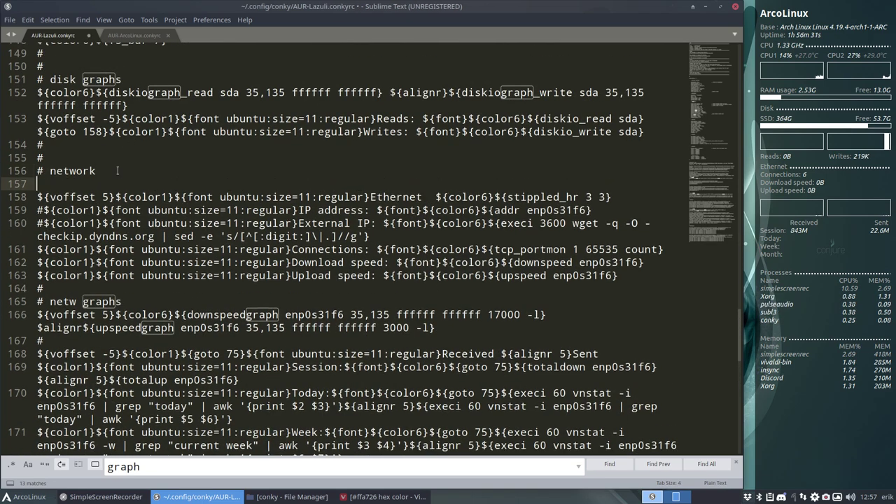
key("ctrl+s")
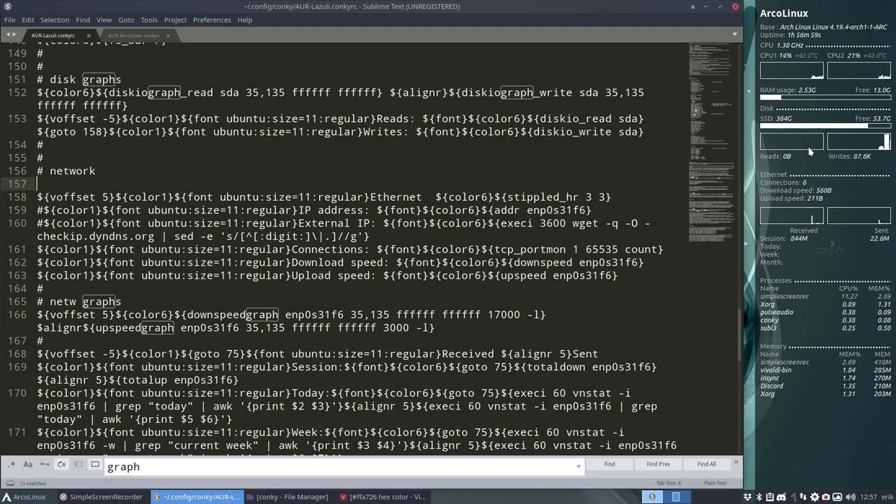
Close the text editor and advance the desktop wallpaper three times to check the conky against different backgrounds
left_click(736, 6)
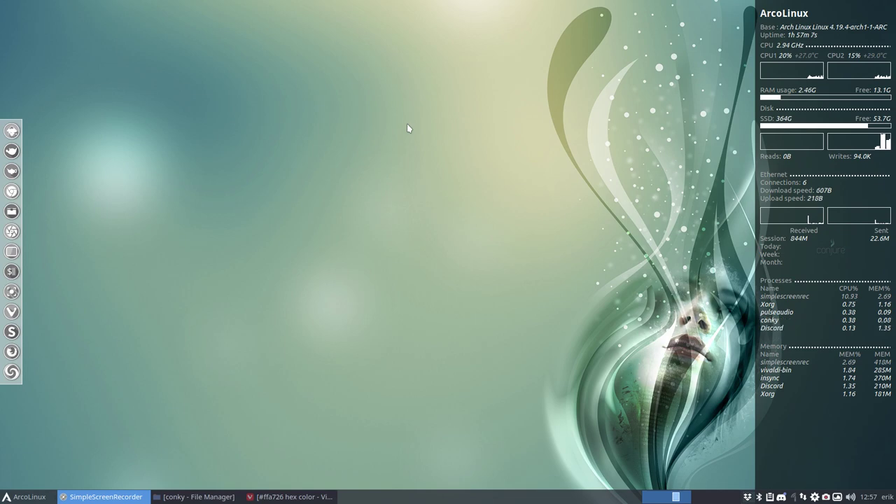
key("alt+n")
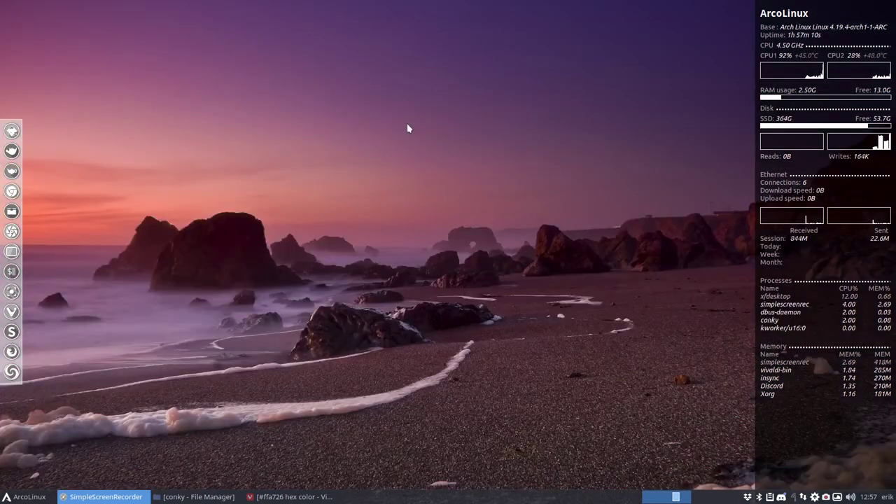
key("alt+n")
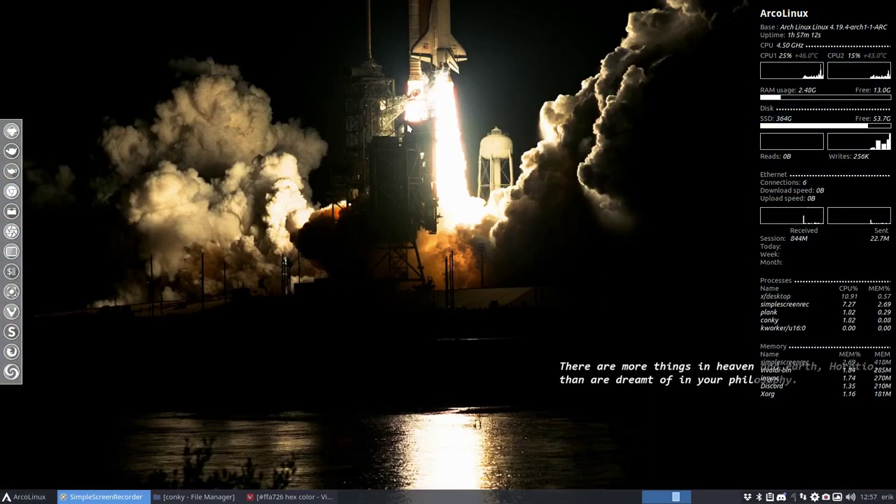
key("alt+n")
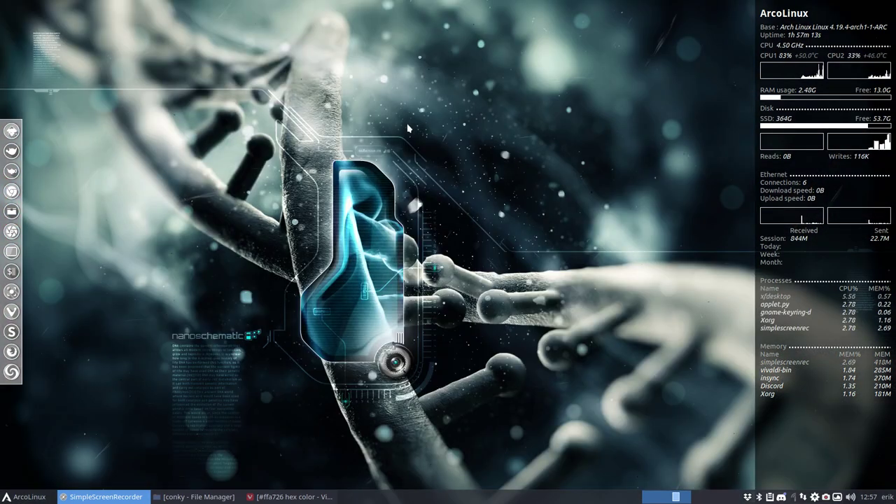